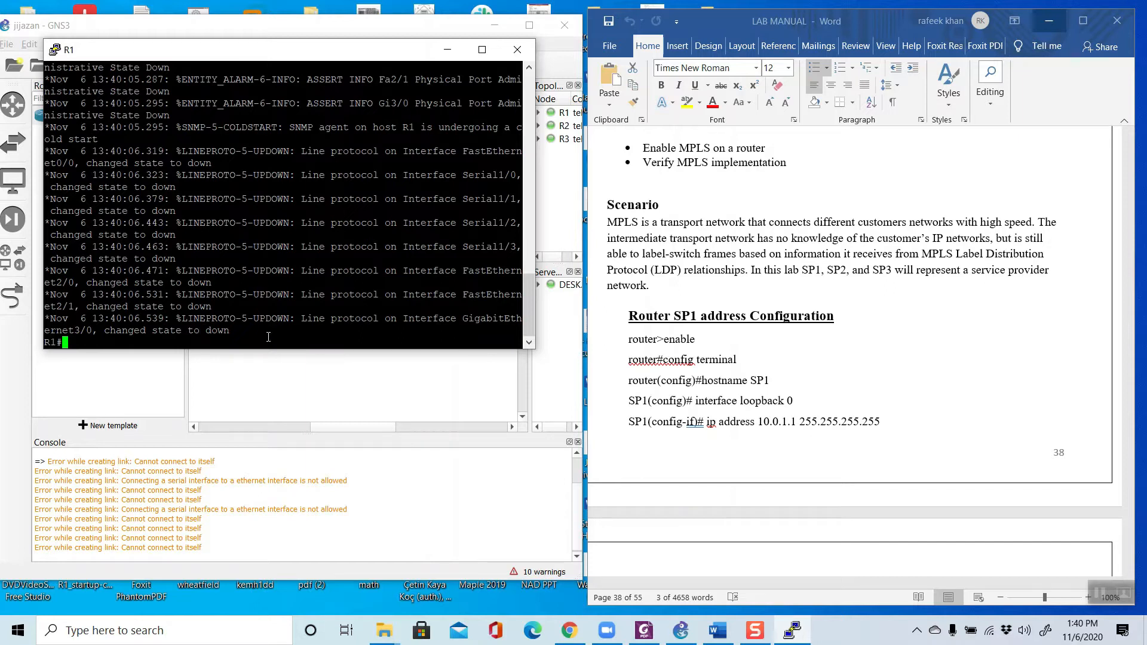
# Step: Enter global configuration mode on router R1 and set its hostname to SP1, as given in the lab manual
pyautogui.write('conf t')
pyautogui.press('Return')
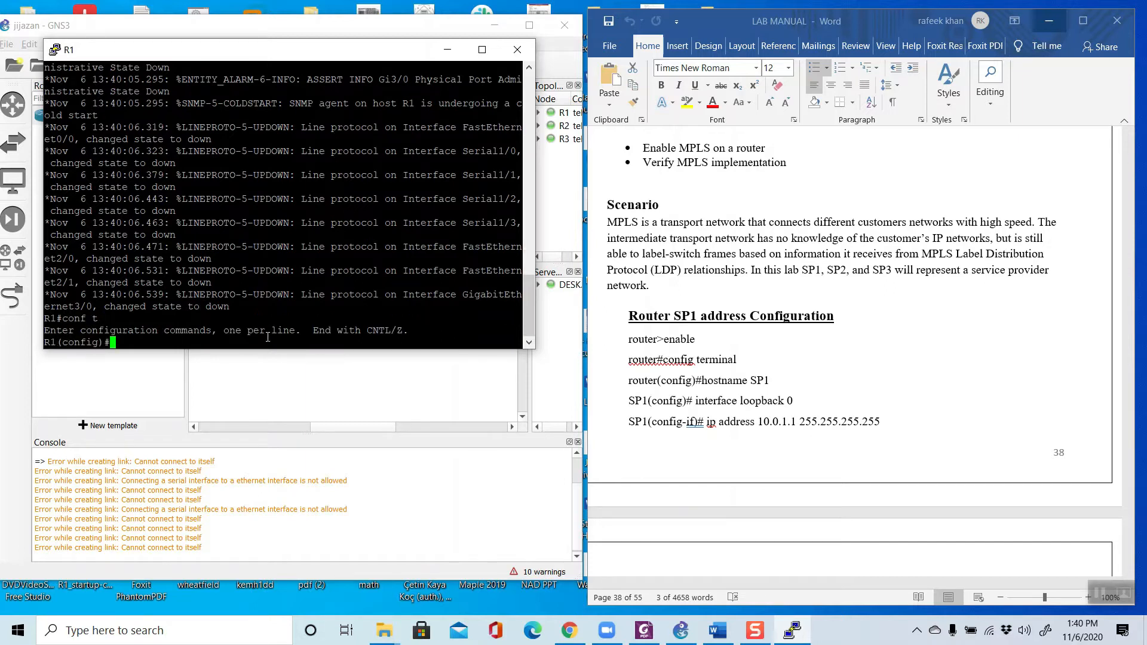
pyautogui.click(700, 390)
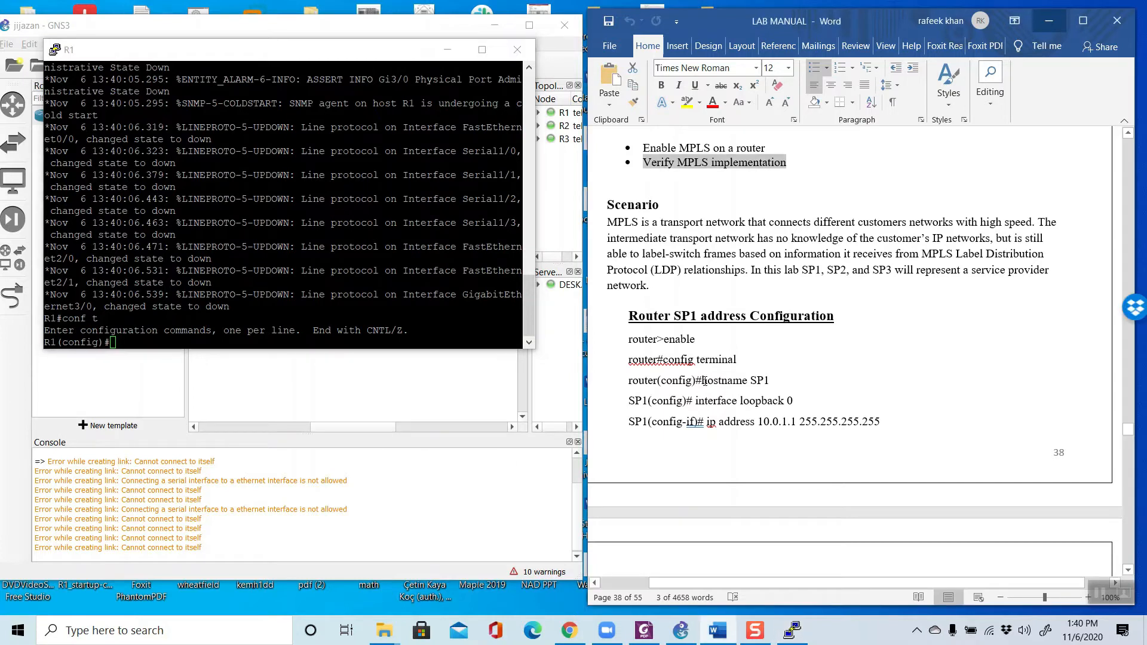
pyautogui.moveTo(702, 381); pyautogui.dragTo(751, 380)
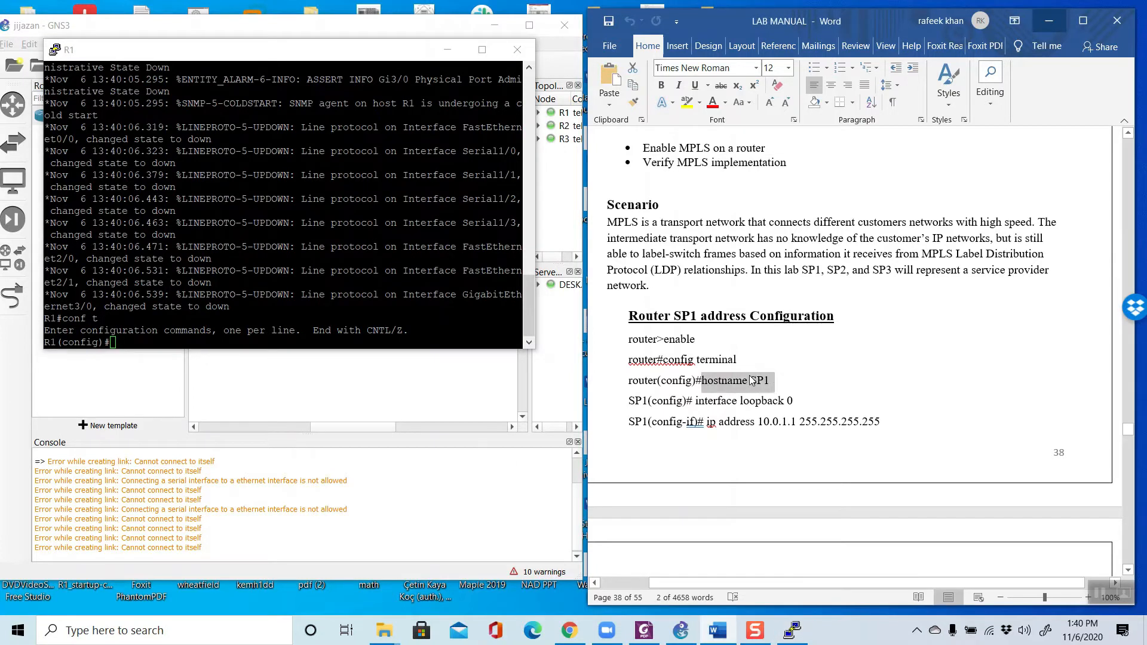
pyautogui.rightClick(751, 380)
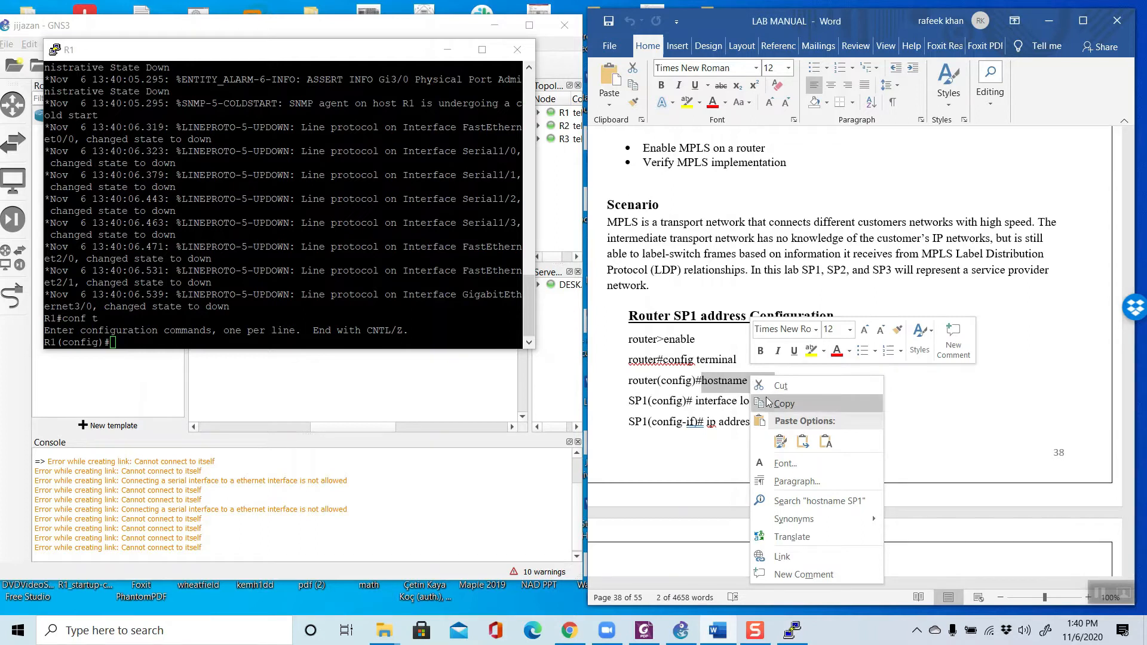
pyautogui.click(771, 406)
pyautogui.rightClick(168, 324)
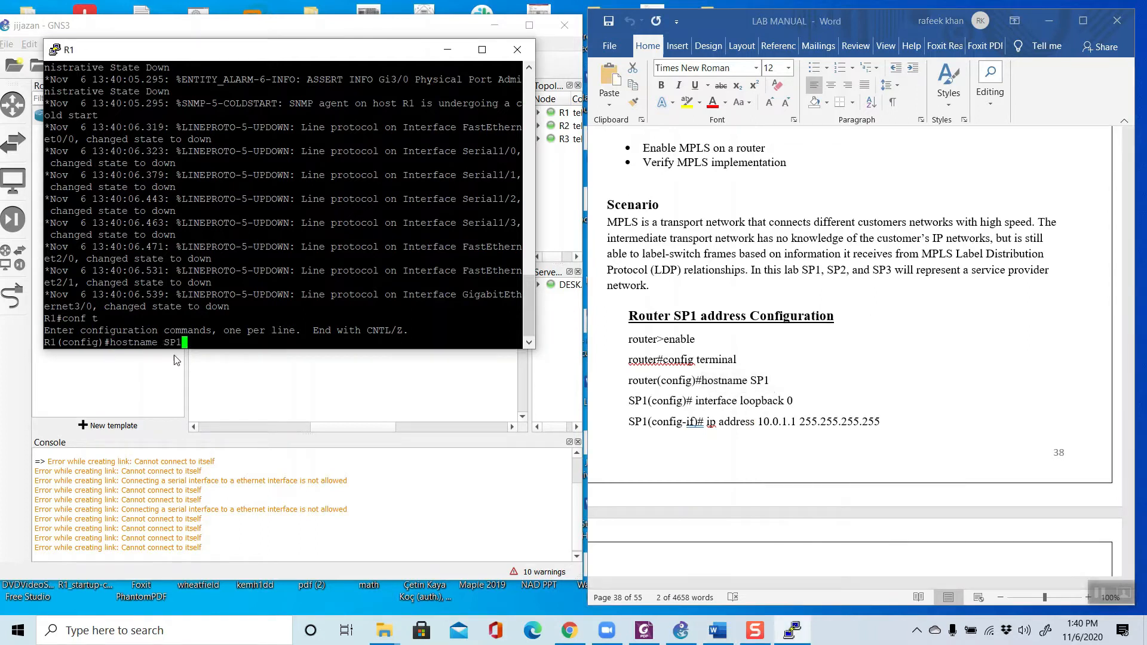
pyautogui.press('Return')
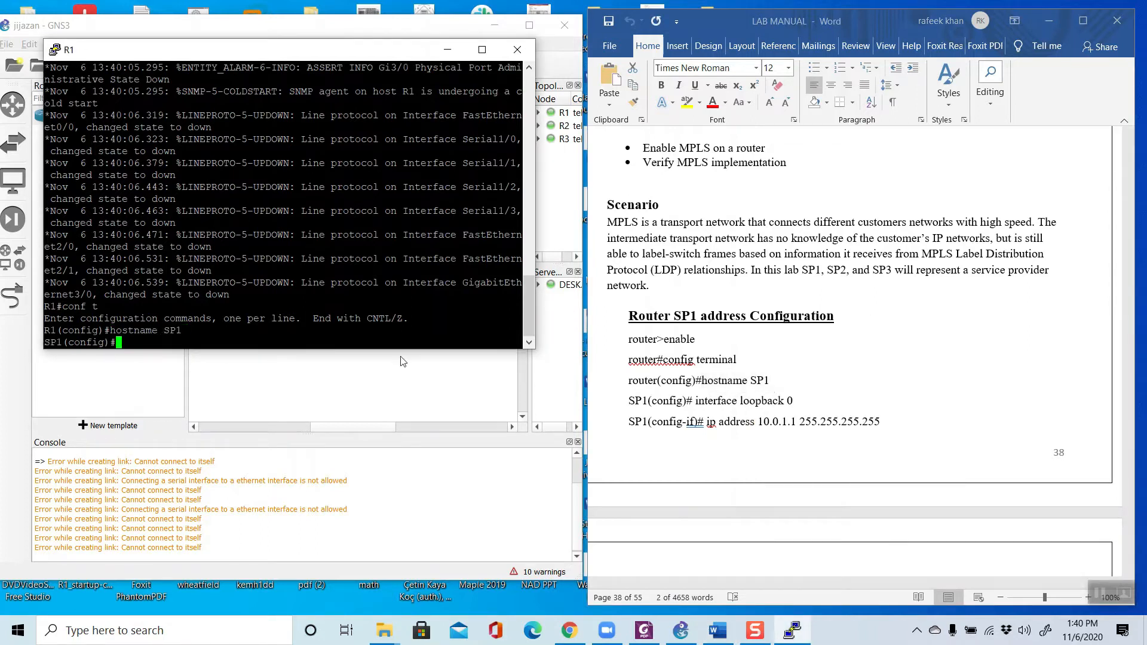
# Step: Copy the interface loopback 0 command from the lab manual and run it on SP1
pyautogui.click(697, 404)
pyautogui.moveTo(695, 404); pyautogui.dragTo(796, 403)
pyautogui.rightClick(765, 403)
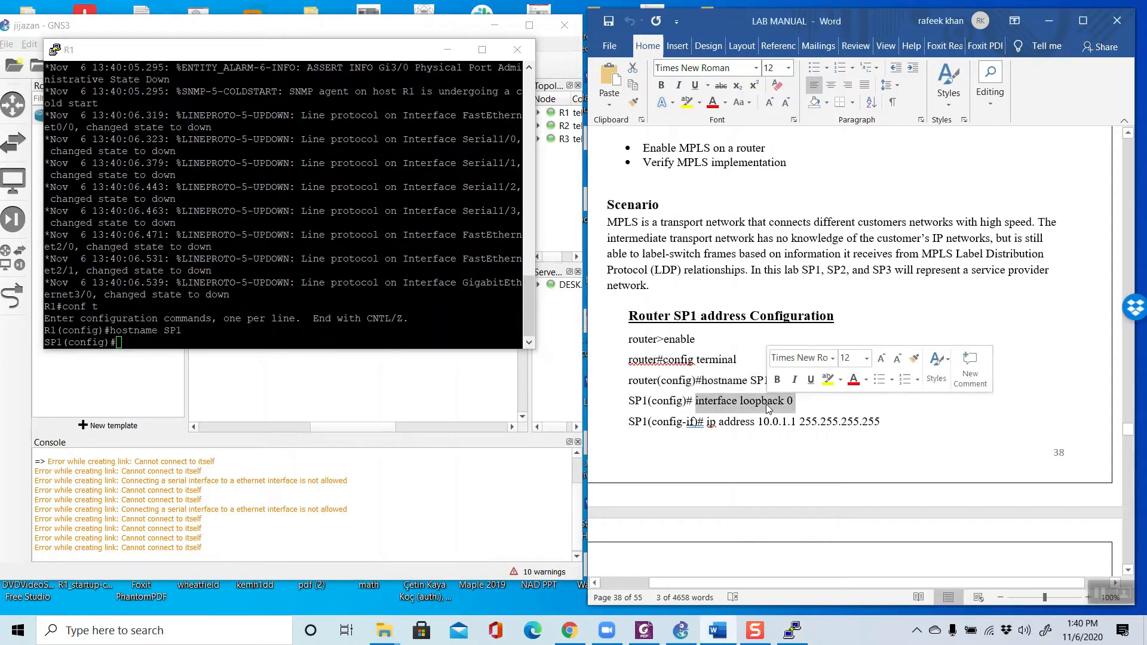
pyautogui.click(782, 430)
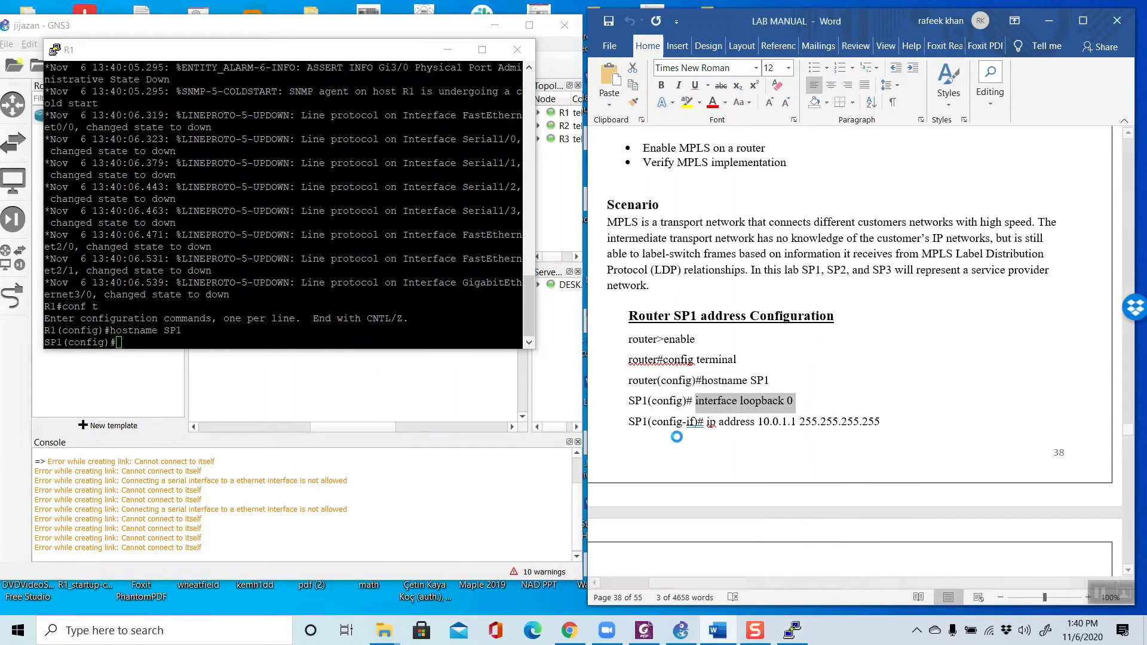
pyautogui.click(204, 346)
pyautogui.rightClick(203, 346)
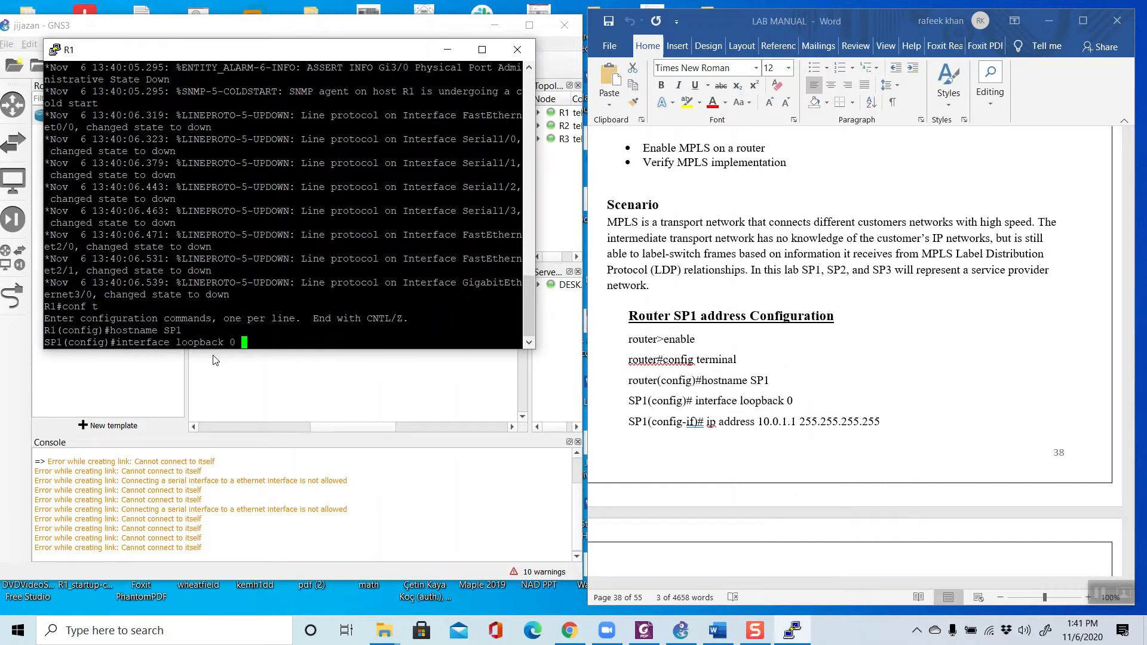
pyautogui.press('Return')
# Step: Assign the loopback 0 interface the IP address 10.0.1.1 with mask 255.255.255.255, copied from the lab manual
pyautogui.click(718, 426)
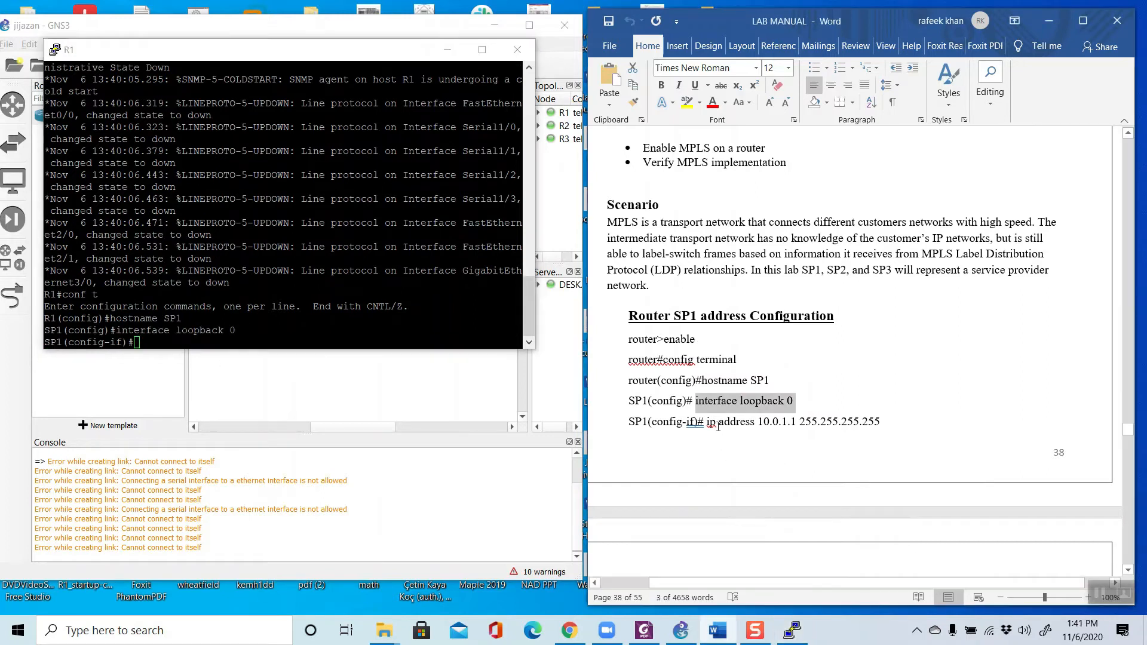
pyautogui.moveTo(707, 422); pyautogui.dragTo(888, 421)
pyautogui.rightClick(888, 422)
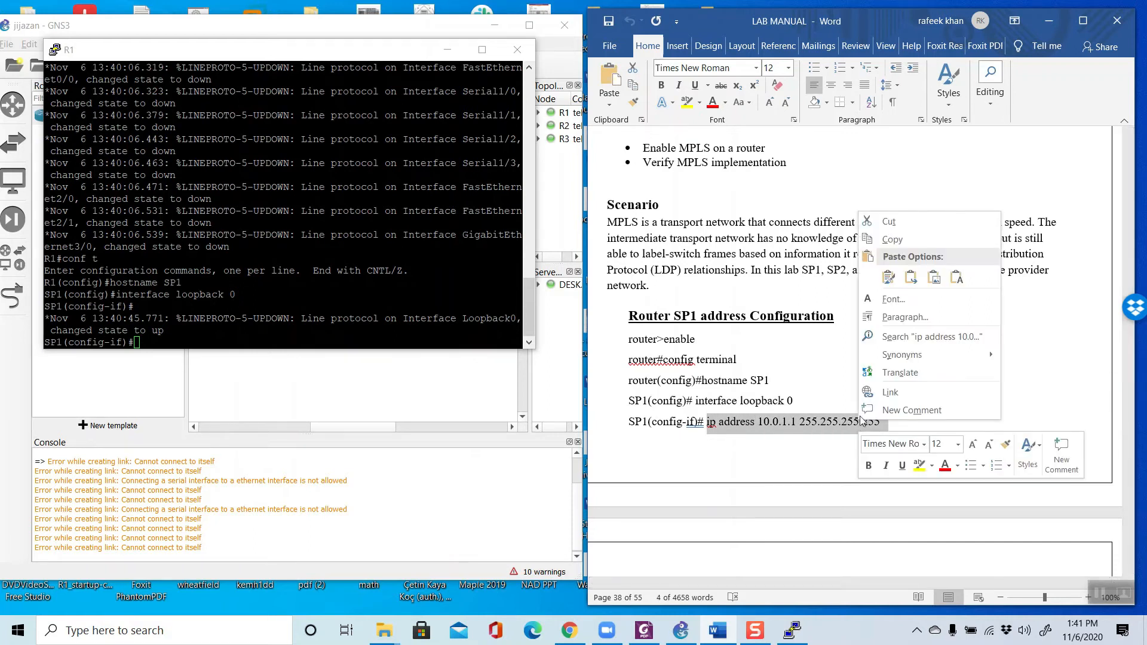
pyautogui.click(890, 240)
pyautogui.rightClick(230, 339)
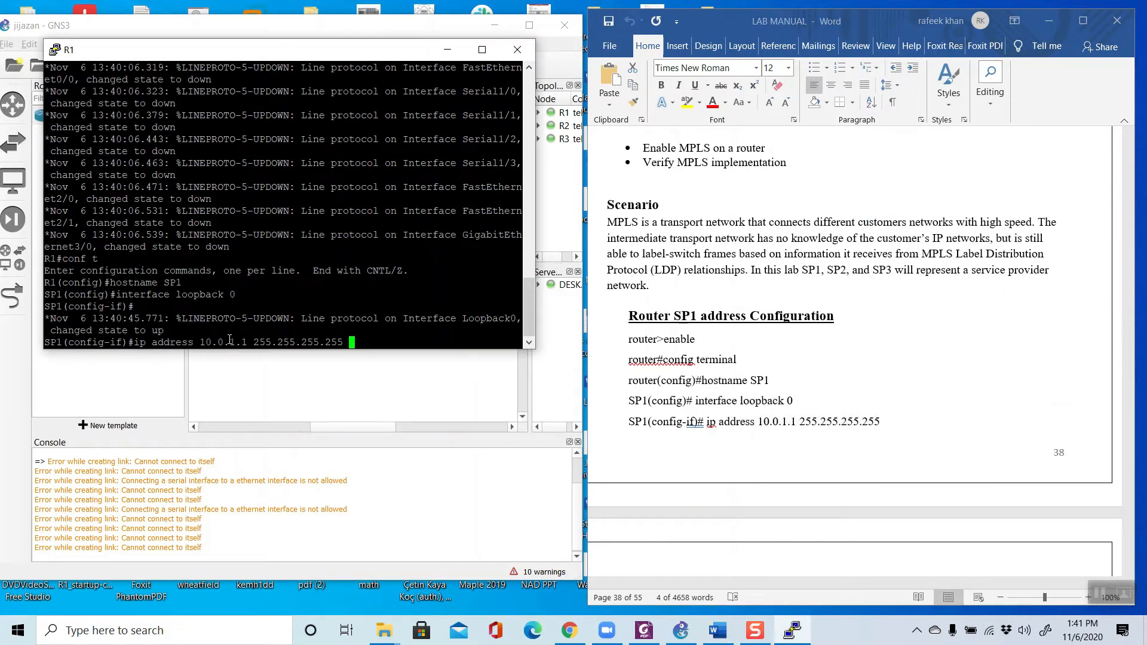
pyautogui.press('Return')
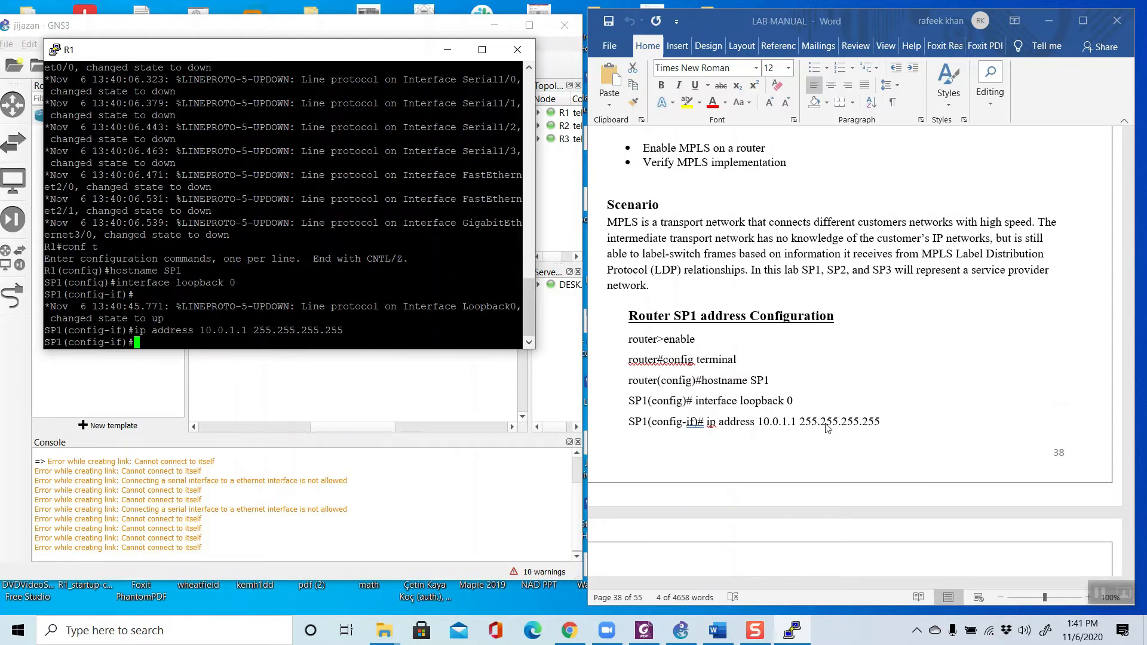
# Step: Try to enter the serial interface using the lab manual's command, with its number edited to 1/0/0
pyautogui.scroll(-3, 828, 427)
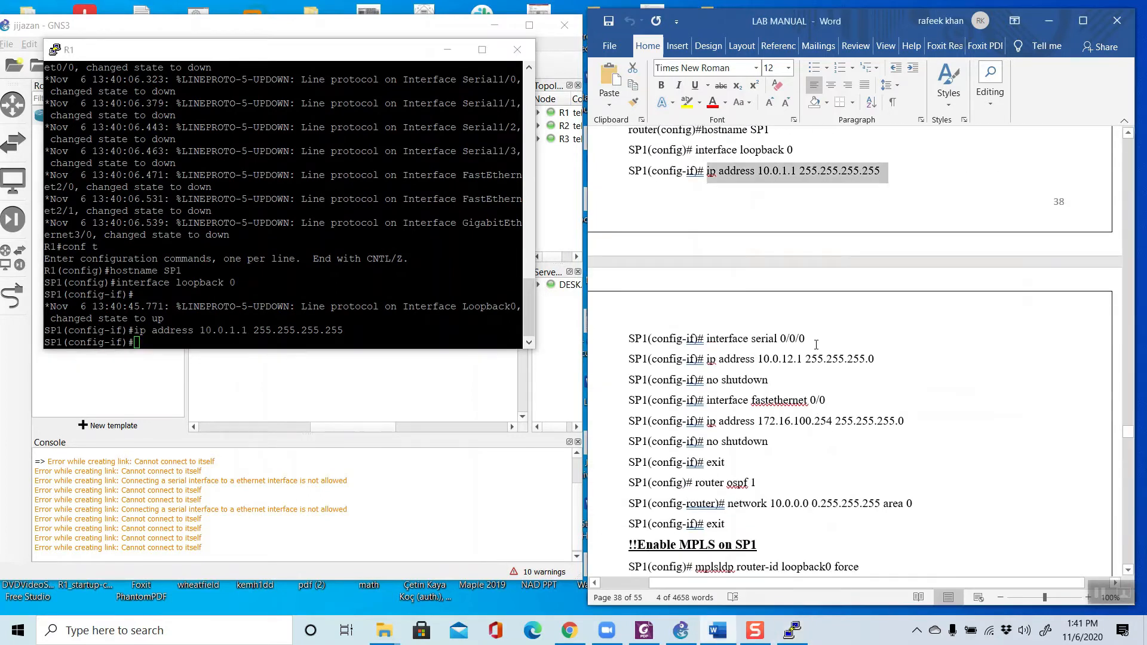
pyautogui.moveTo(818, 340); pyautogui.dragTo(727, 339)
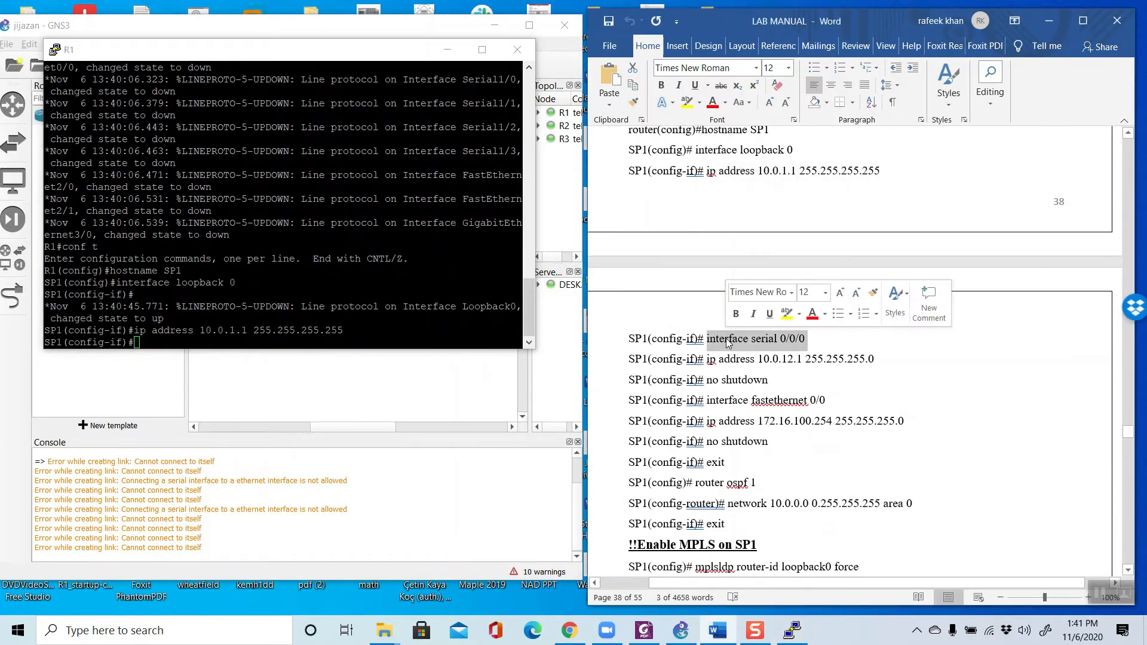
pyautogui.rightClick(727, 338)
pyautogui.click(754, 363)
pyautogui.click(147, 345)
pyautogui.rightClick(147, 345)
pyautogui.press('Left')
pyautogui.press('Left')
pyautogui.press('Left')
pyautogui.press('Left')
pyautogui.press('Left')
pyautogui.press('BackSpace')
pyautogui.write('1')
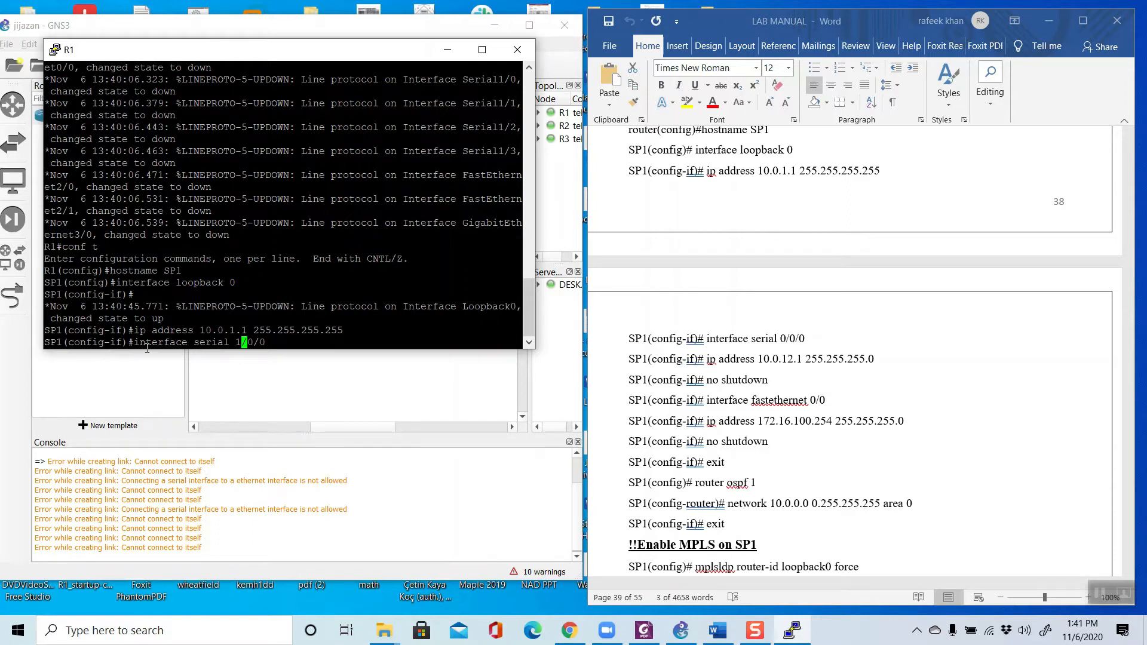
pyautogui.press('Return')
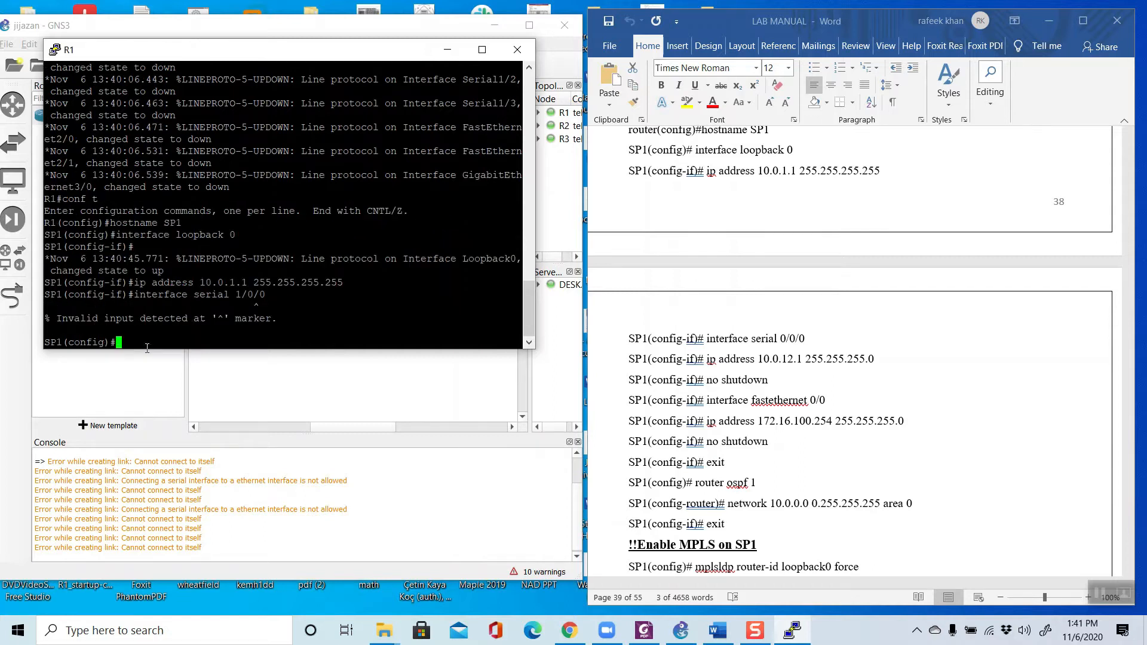
# Step: Recall the last interface command and try it with the number serial 0/0/0
pyautogui.press('Up')
pyautogui.press('Left')
pyautogui.press('Left')
pyautogui.press('Left')
pyautogui.press('Left')
pyautogui.press('Left')
pyautogui.press('BackSpace')
pyautogui.write('0')
pyautogui.press('Return')
# Step: Check R1's serial link in the GNS3 topology and return to the console to enter interface serial 1/0
pyautogui.press('Up')
pyautogui.click(352, 383)
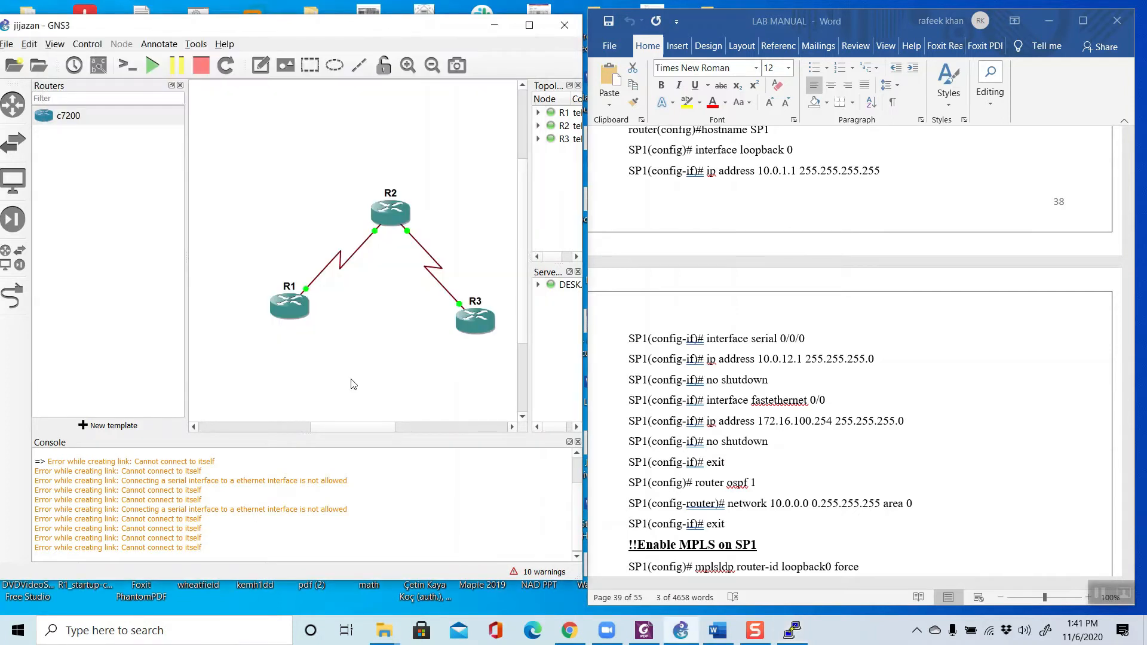
pyautogui.moveTo(303, 306)
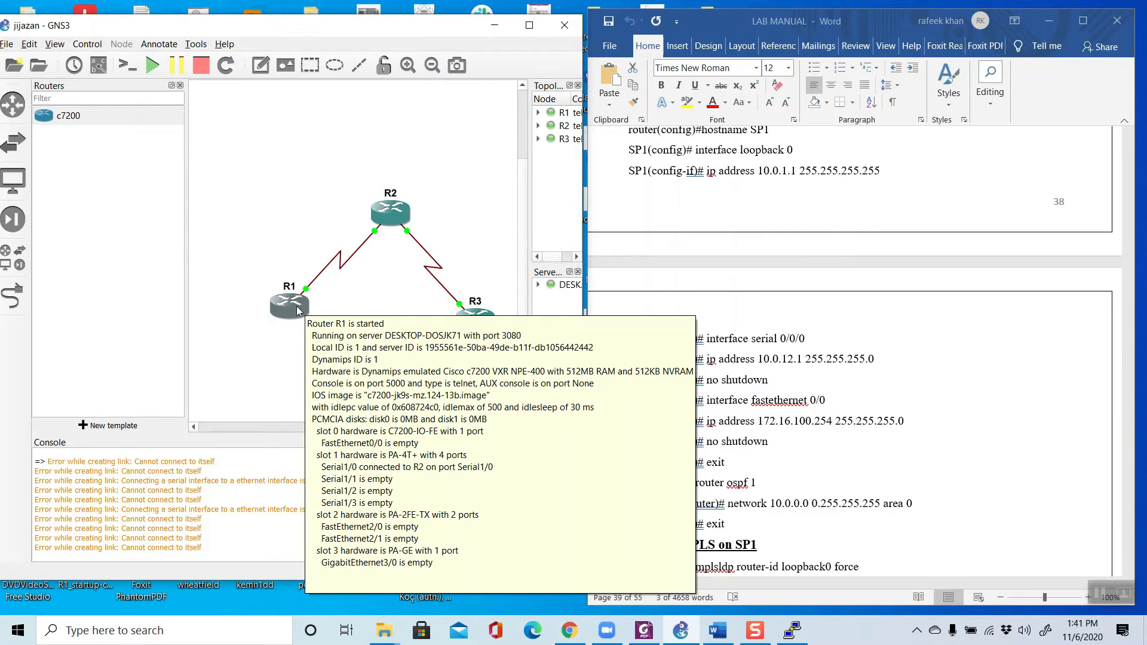
pyautogui.click(799, 628)
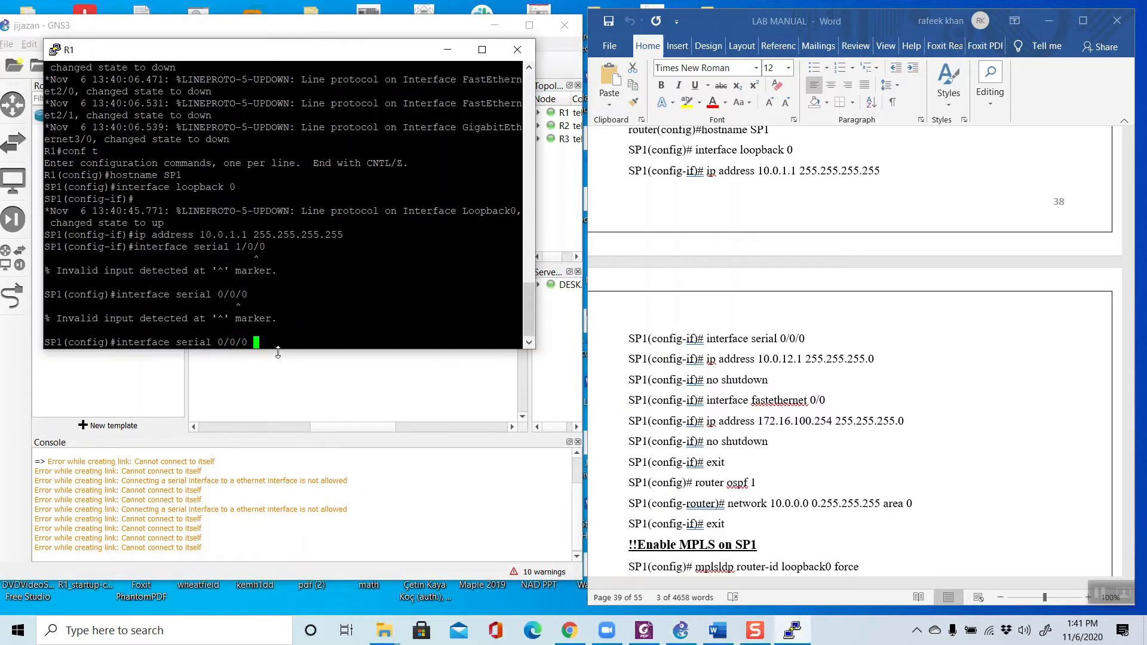
pyautogui.press('BackSpace')
pyautogui.press('BackSpace')
pyautogui.press('BackSpace')
pyautogui.press('BackSpace')
pyautogui.press('BackSpace')
pyautogui.press('BackSpace')
pyautogui.write('1/0')
pyautogui.press('Return')
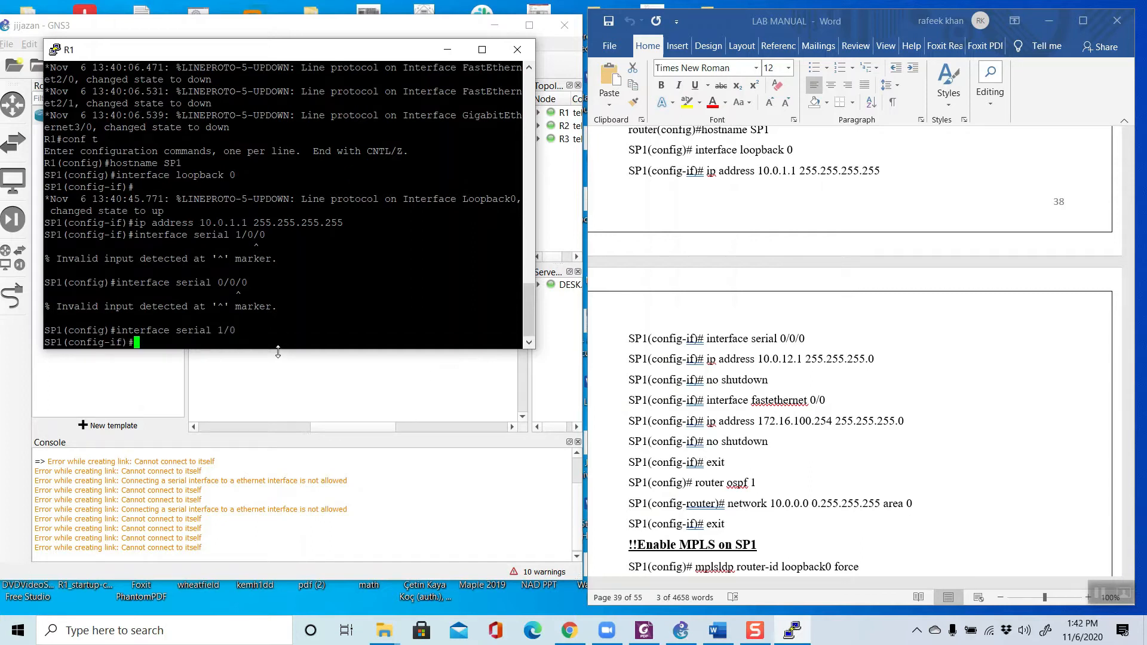
# Step: Assign serial 1/0 the IP address 10.0.12.1 with mask 255.255.255.0, copied from the lab manual
pyautogui.click(760, 370)
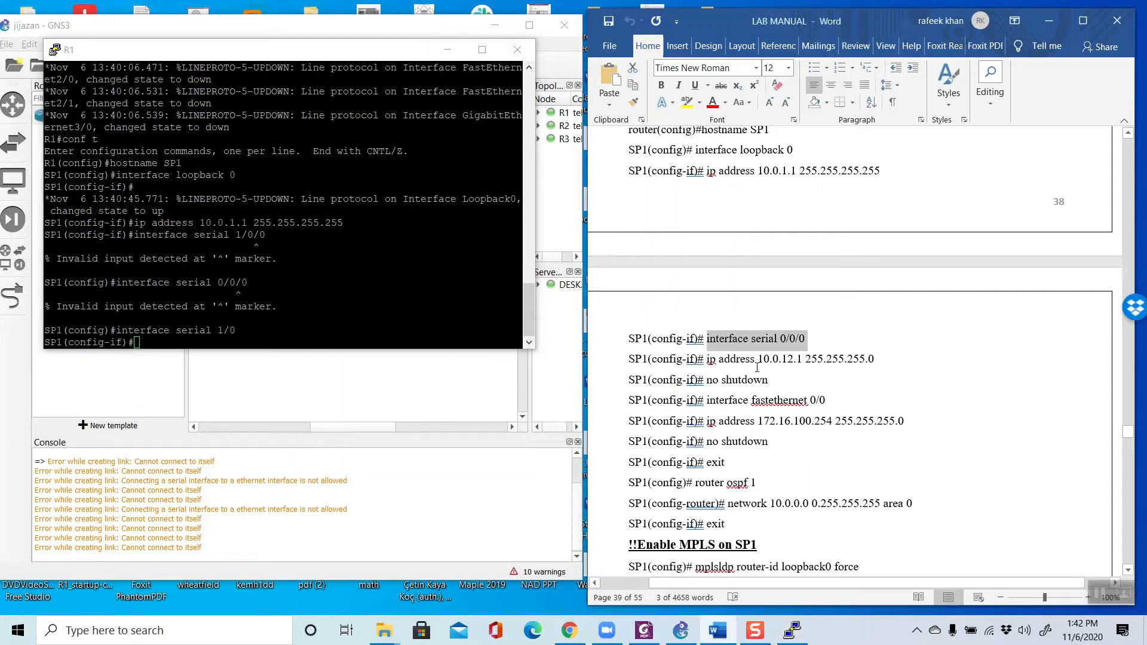
pyautogui.click(756, 365)
pyautogui.moveTo(706, 359)
pyautogui.mouseDown()
pyautogui.moveTo(851, 359)
pyautogui.moveTo(707, 359)
pyautogui.mouseUp()
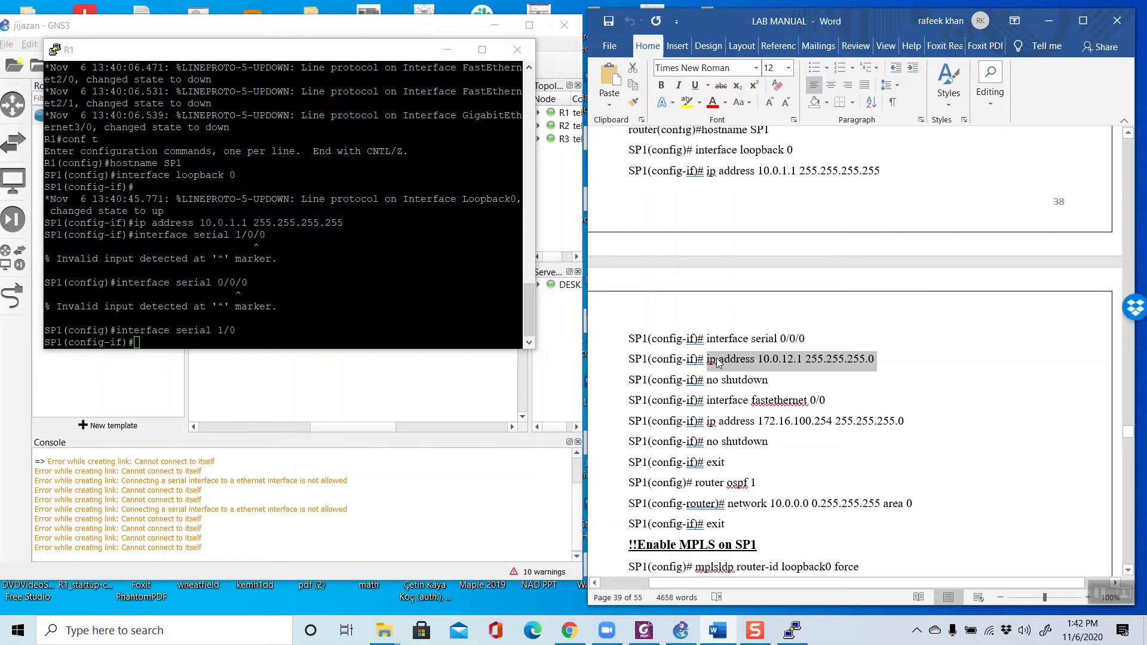
pyautogui.rightClick(716, 359)
pyautogui.click(729, 385)
pyautogui.rightClick(241, 330)
pyautogui.press('Return')
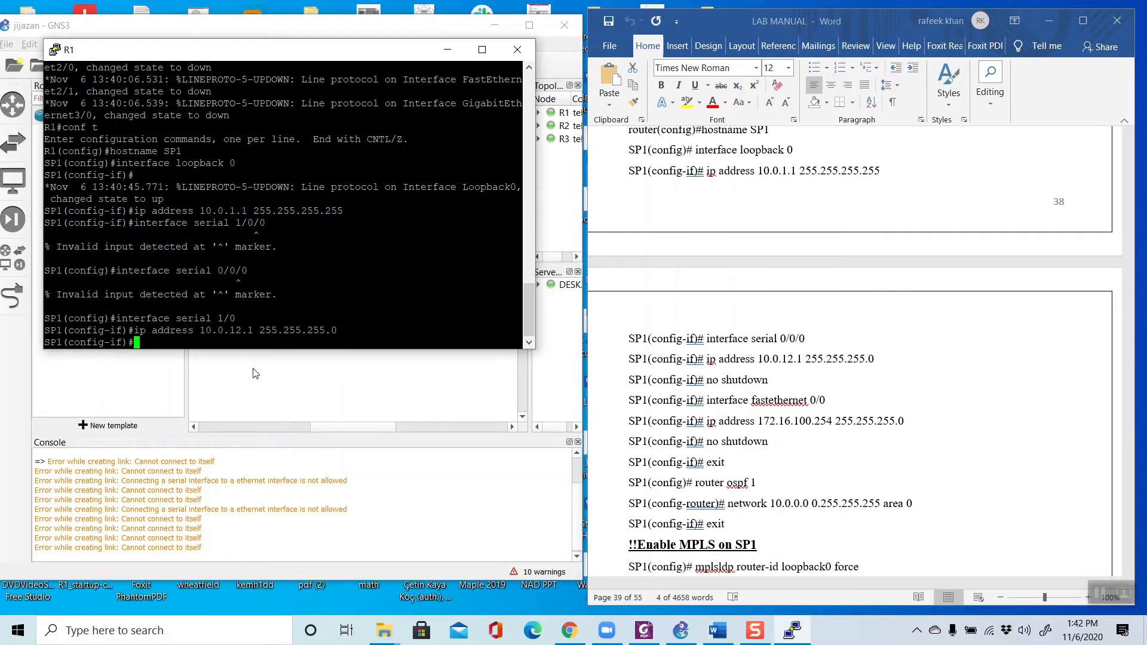
# Step: Enable the serial 1/0 interface with the no shut command
pyautogui.click(760, 421)
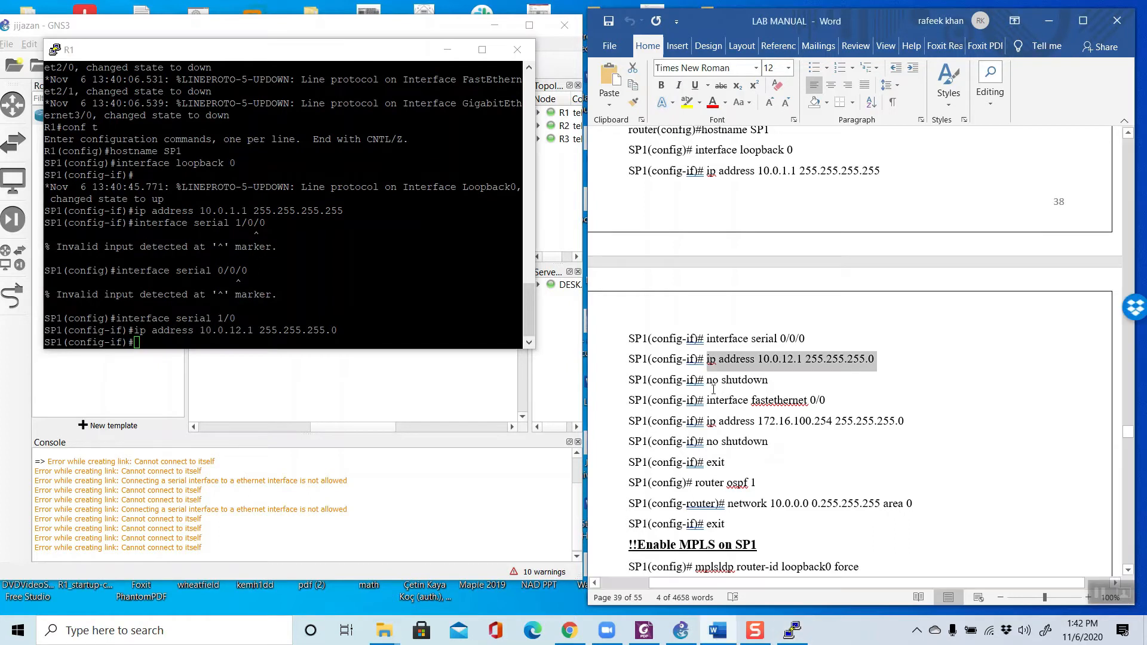
pyautogui.click(299, 342)
pyautogui.write('no shut')
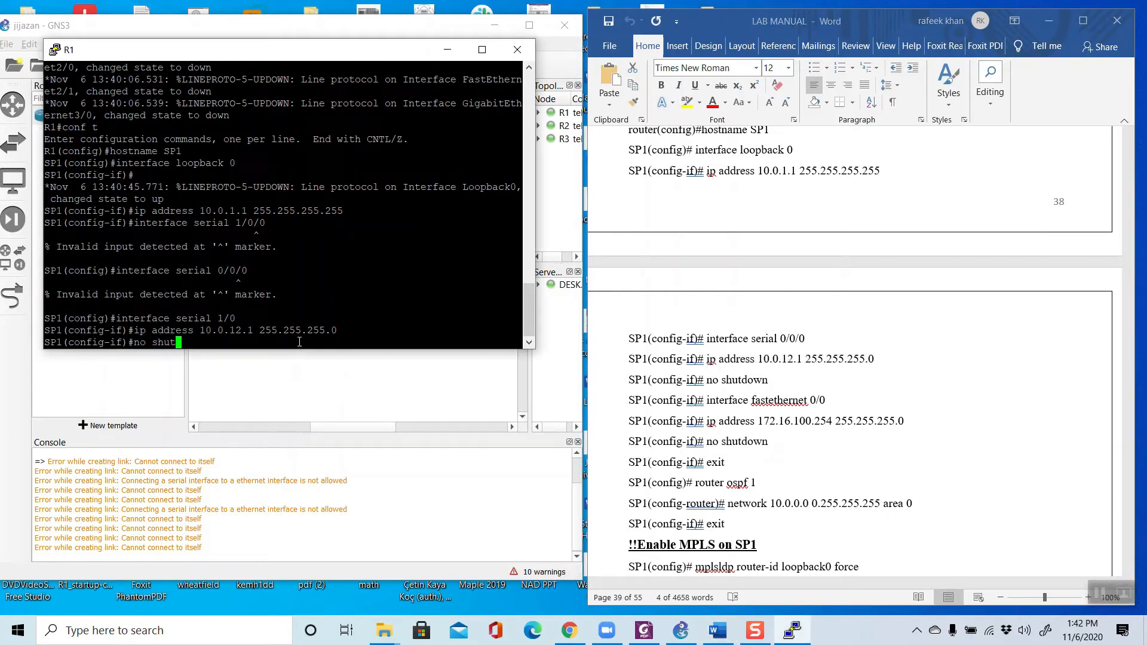
pyautogui.press('Return')
# Step: Copy the interface fastethernet 0/0 command from the lab manual and run it on SP1
pyautogui.click(753, 412)
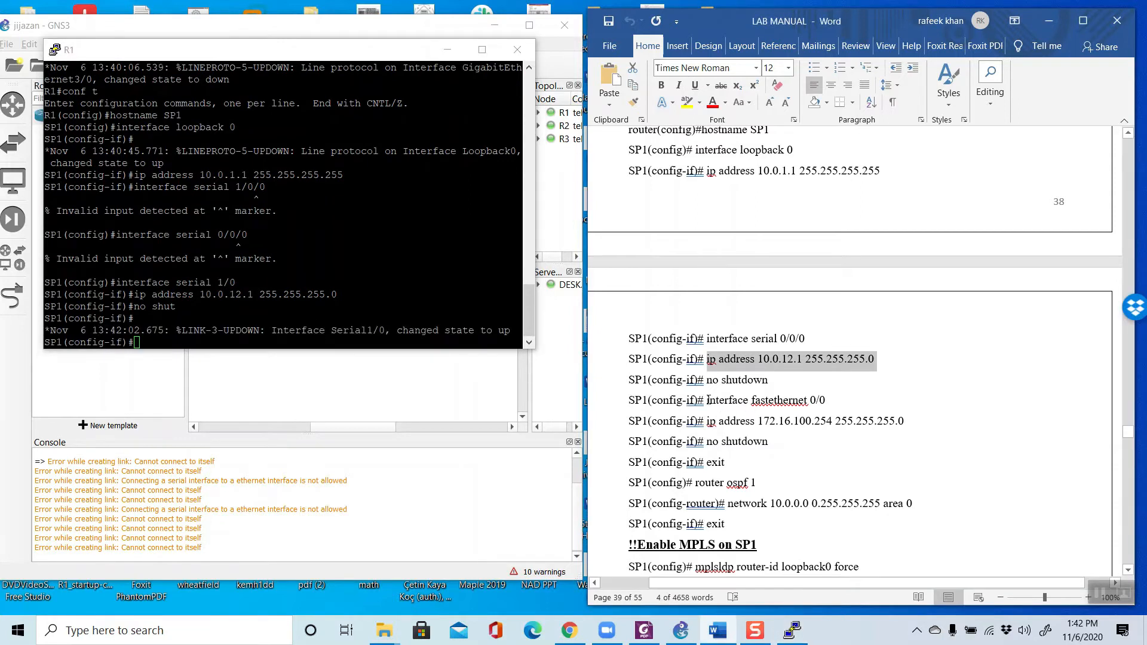
pyautogui.moveTo(707, 401); pyautogui.dragTo(815, 401)
pyautogui.rightClick(812, 400)
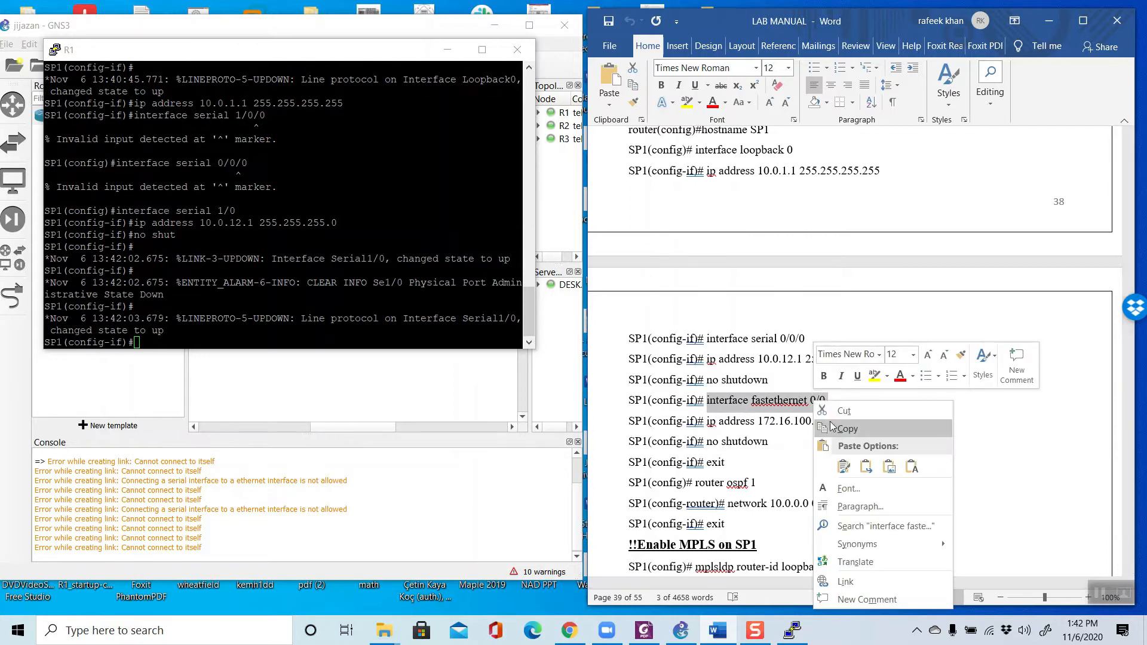
pyautogui.click(836, 426)
pyautogui.rightClick(196, 342)
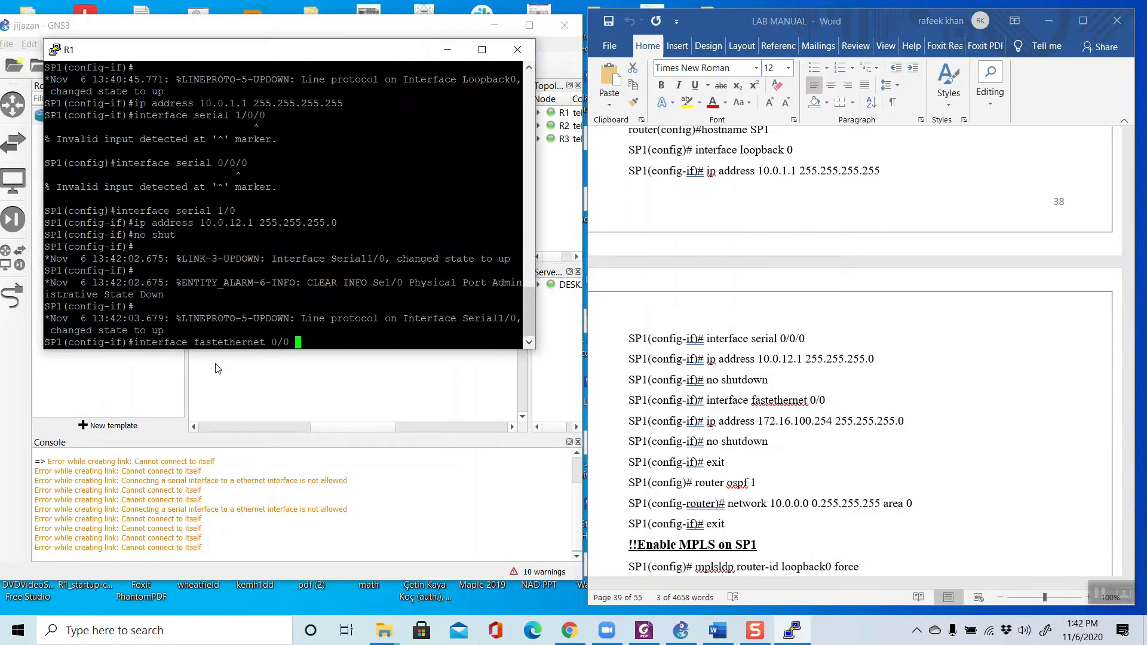
pyautogui.press('Return')
# Step: Assign fastethernet 0/0 the IP address 172.16.100.254 with mask 255.255.255.0, copied from the lab manual
pyautogui.click(866, 442)
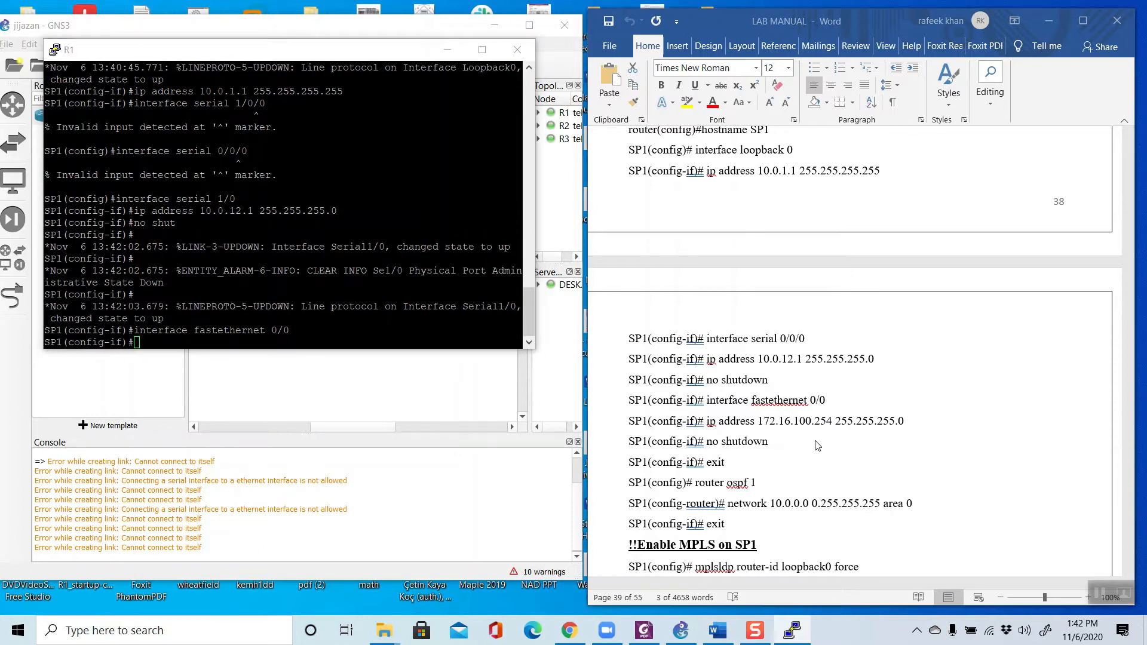
pyautogui.moveTo(706, 422); pyautogui.dragTo(906, 422)
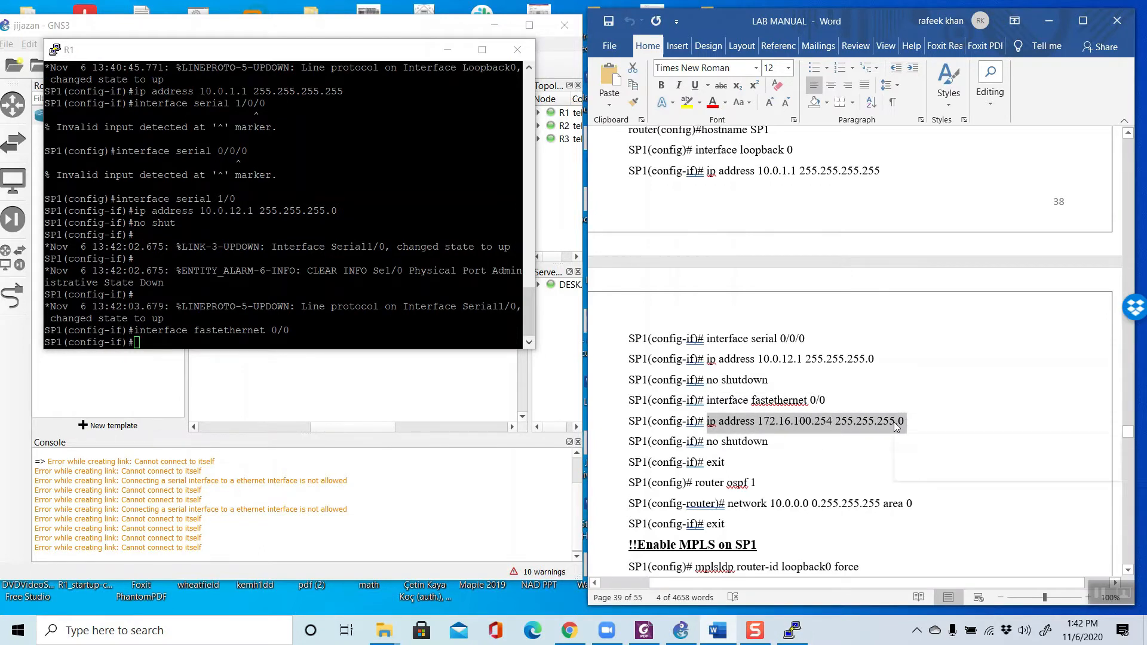
pyautogui.rightClick(903, 426)
pyautogui.click(928, 242)
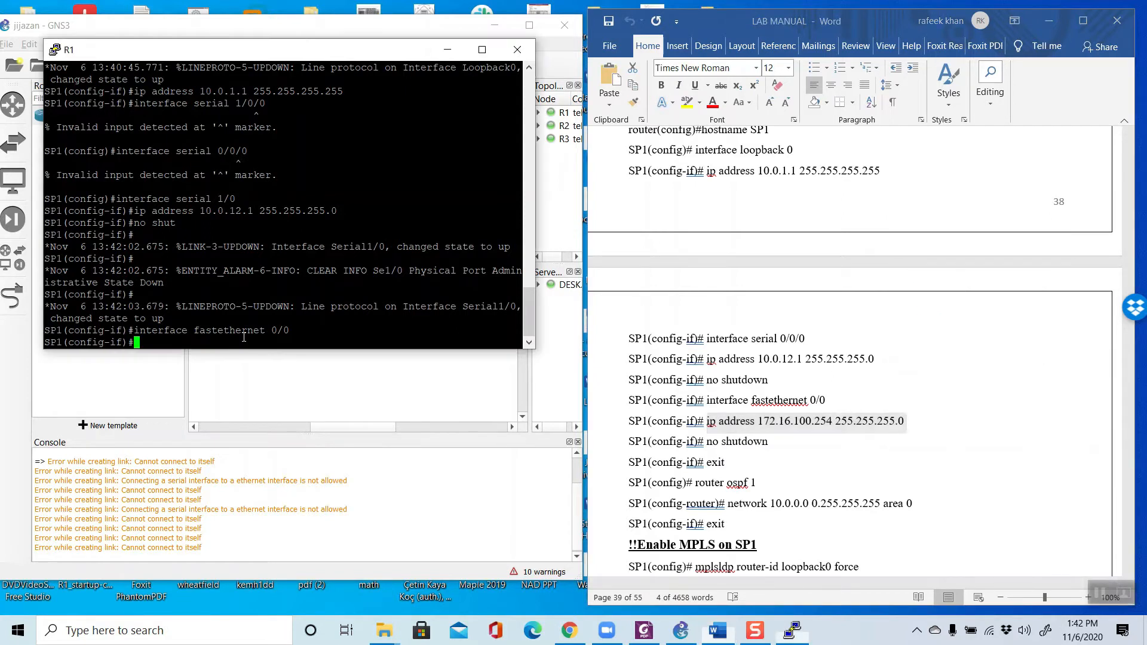
pyautogui.rightClick(256, 338)
pyautogui.press('Return')
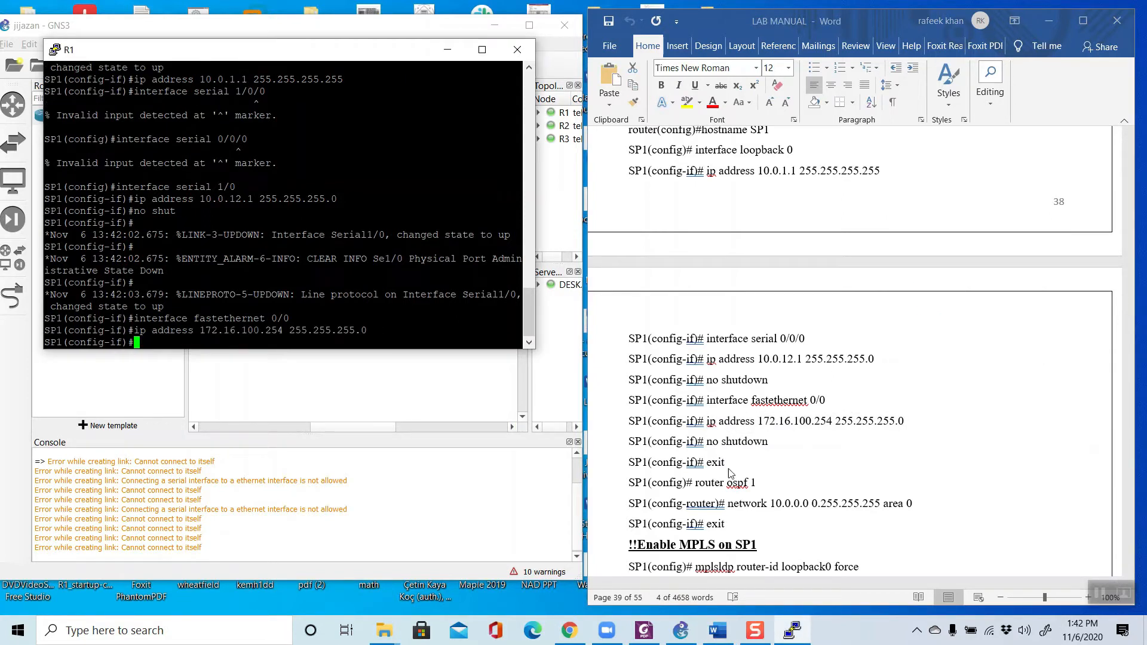
# Step: Enable the fastethernet 0/0 interface on SP1 with the no shut command
pyautogui.moveTo(707, 442); pyautogui.dragTo(767, 442)
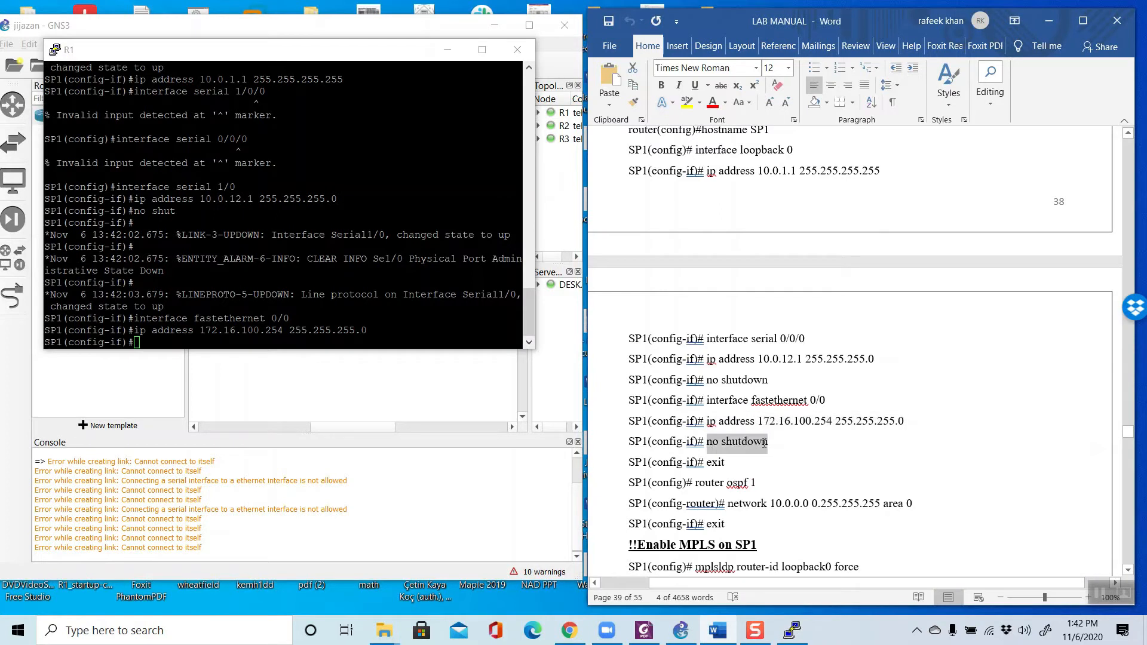
pyautogui.click(146, 342)
pyautogui.write('no sh')
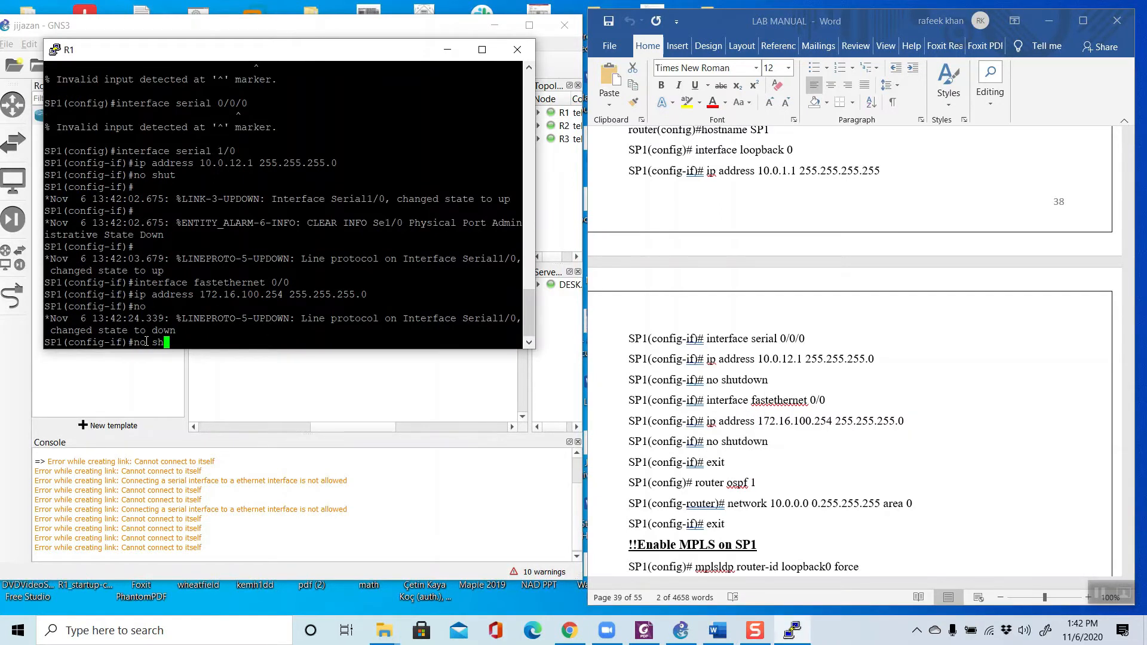
pyautogui.write('ut')
pyautogui.press('Return')
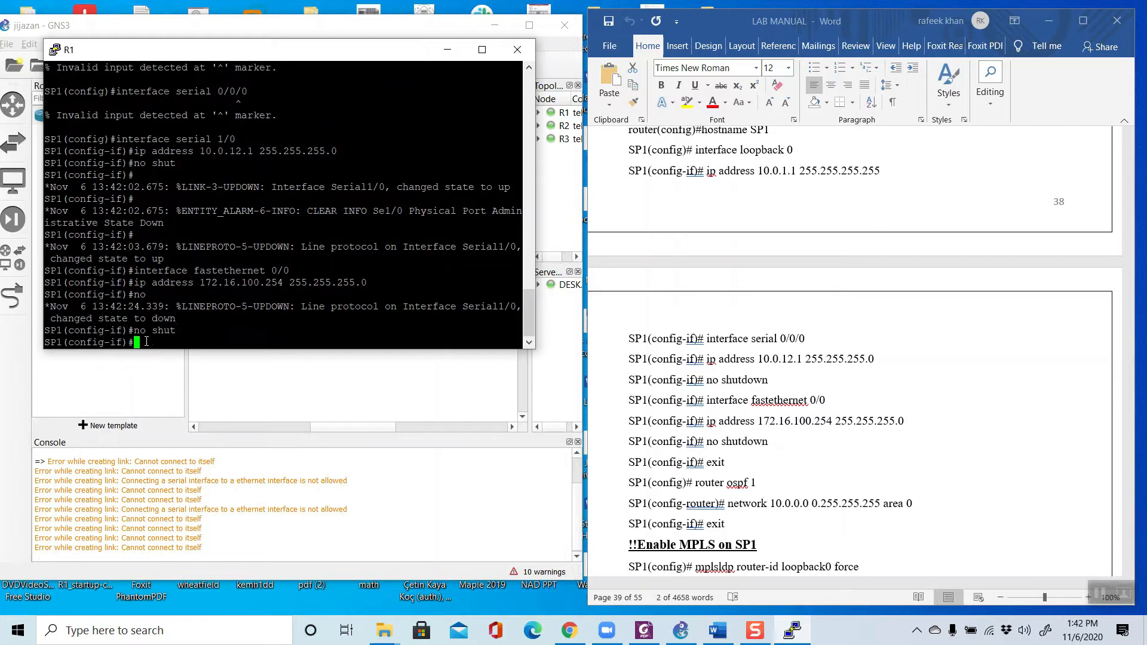
# Step: Copy the router ospf 1 command from the lab manual and run it on SP1
pyautogui.click(758, 468)
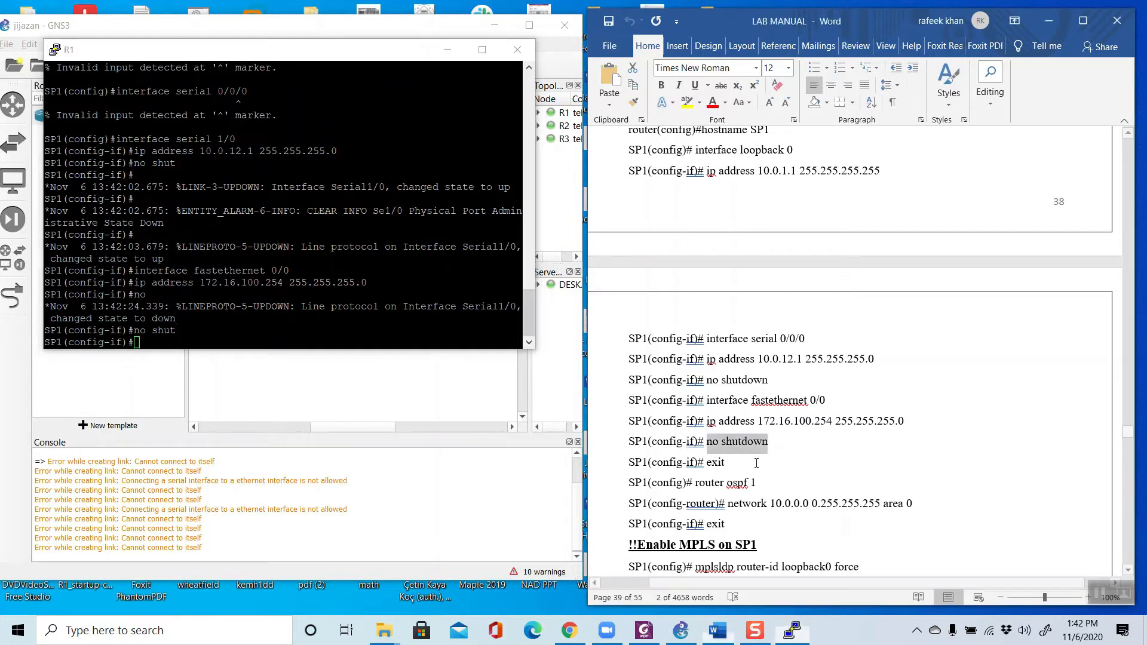
pyautogui.moveTo(695, 482); pyautogui.dragTo(760, 483)
pyautogui.rightClick(722, 485)
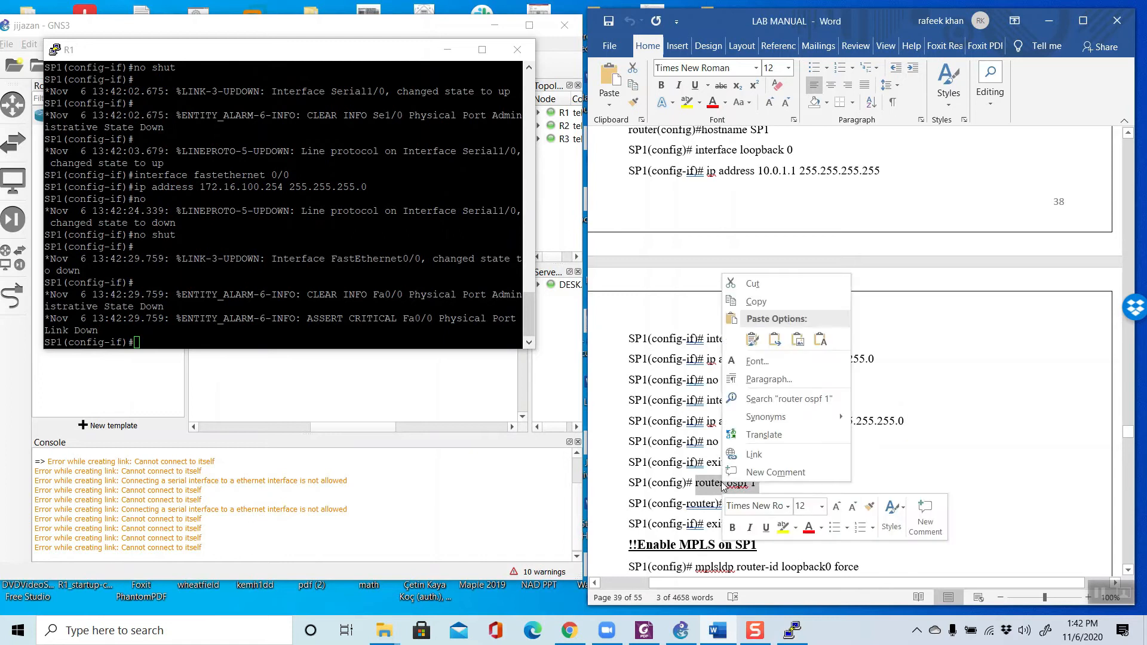
pyautogui.click(755, 301)
pyautogui.click(263, 331)
pyautogui.rightClick(274, 347)
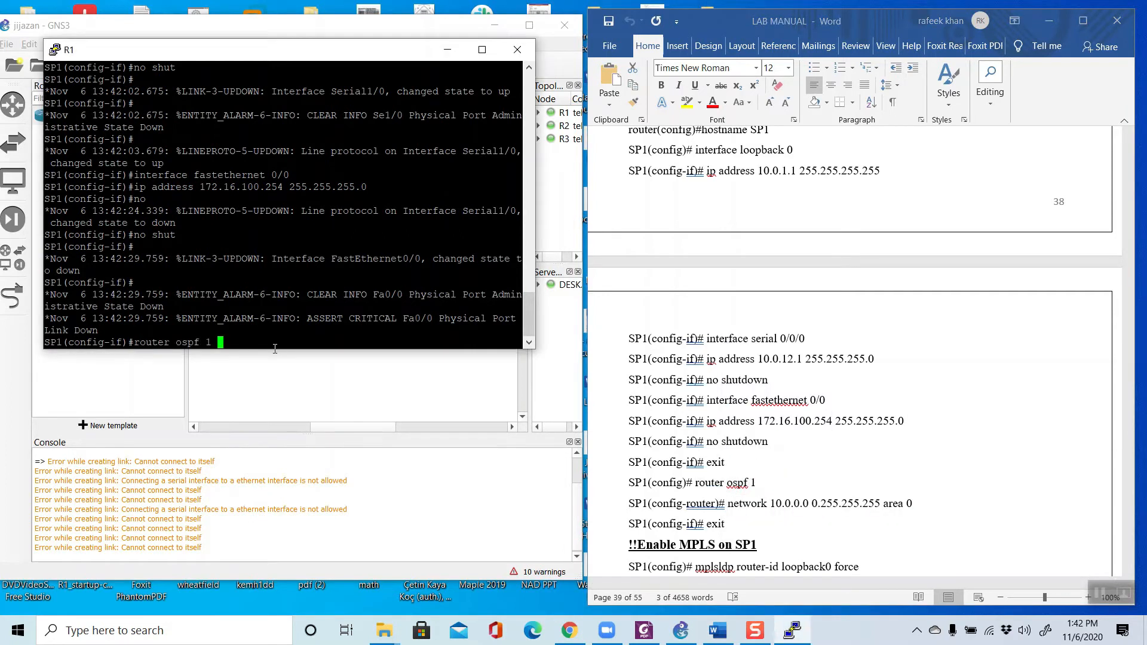
pyautogui.press('Return')
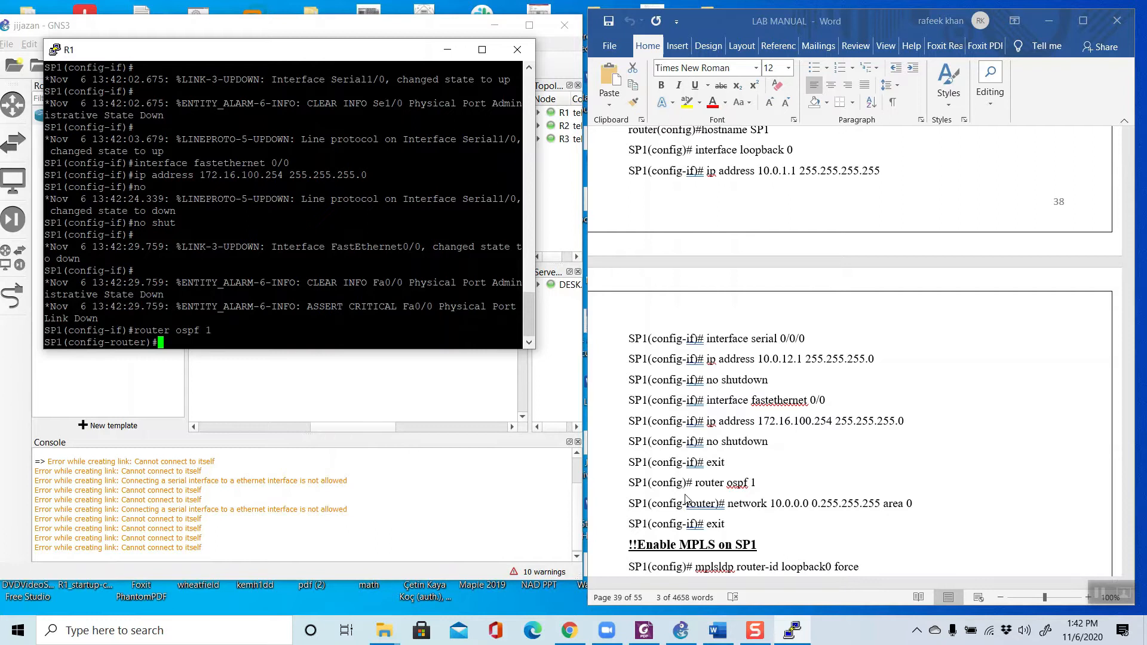
# Step: Add network 10.0.0.0 with wildcard 0.255.255.255 in area 0 to SP1's OSPF process, copied from the lab manual
pyautogui.scroll(-3, 692, 478)
pyautogui.click(741, 371)
pyautogui.moveTo(726, 361); pyautogui.dragTo(905, 361)
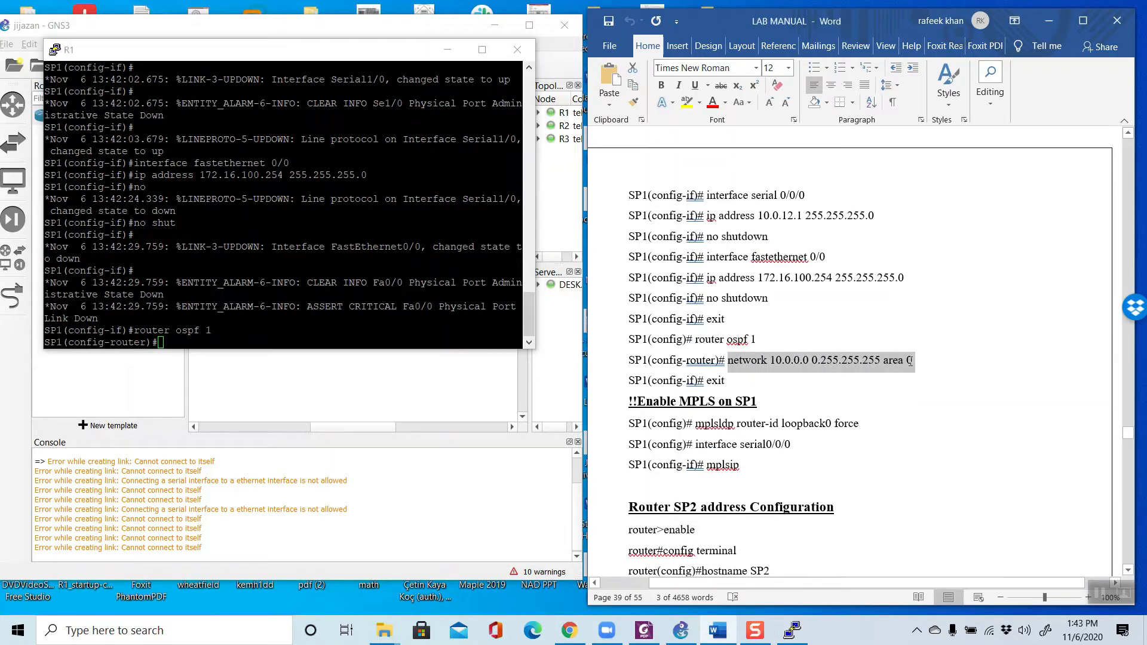
pyautogui.rightClick(903, 359)
pyautogui.click(931, 389)
pyautogui.rightClick(178, 341)
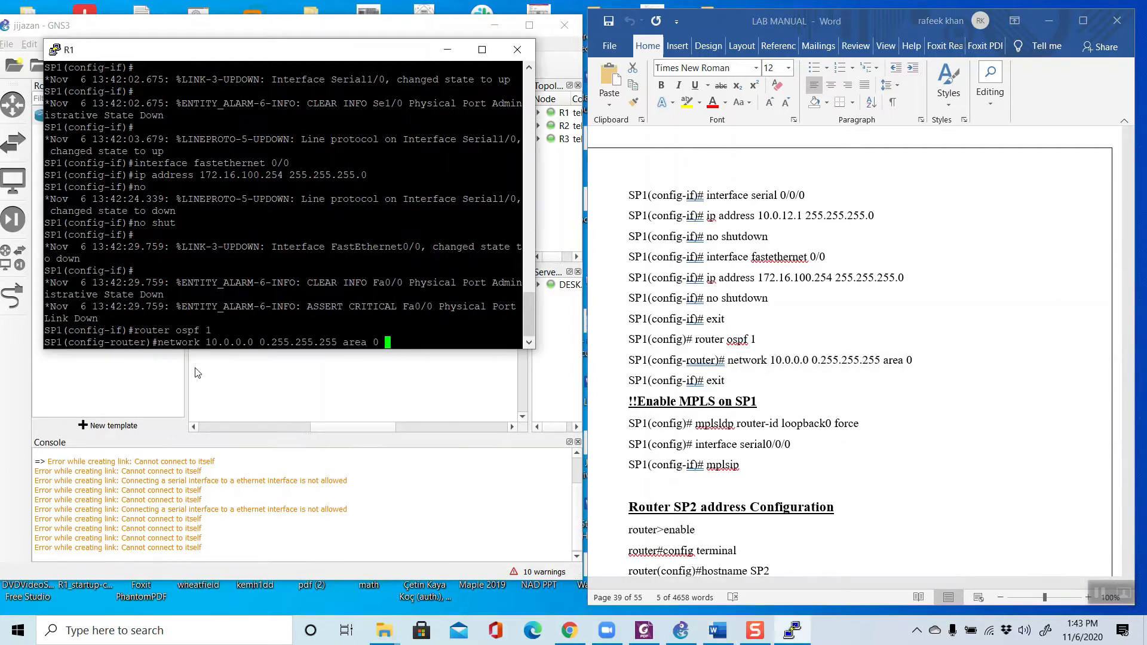
pyautogui.press('Return')
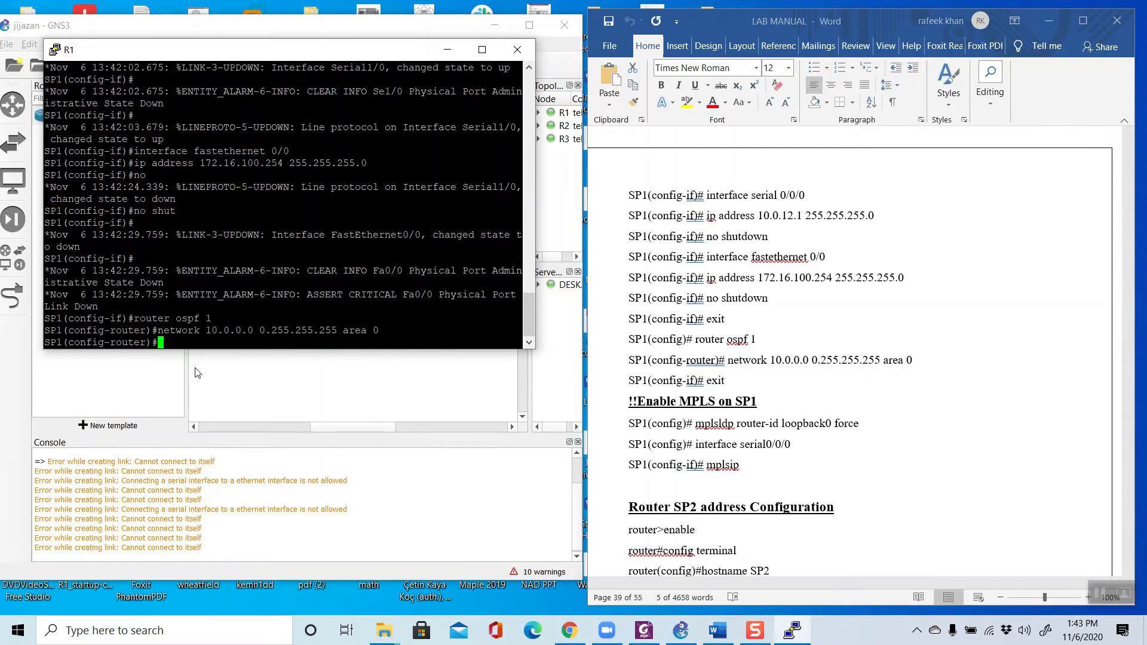
# Step: Correct mplsldp to mpls ldp in the lab manual and run mpls ldp router-id loopback0 force on SP1
pyautogui.moveTo(695, 424); pyautogui.dragTo(861, 424)
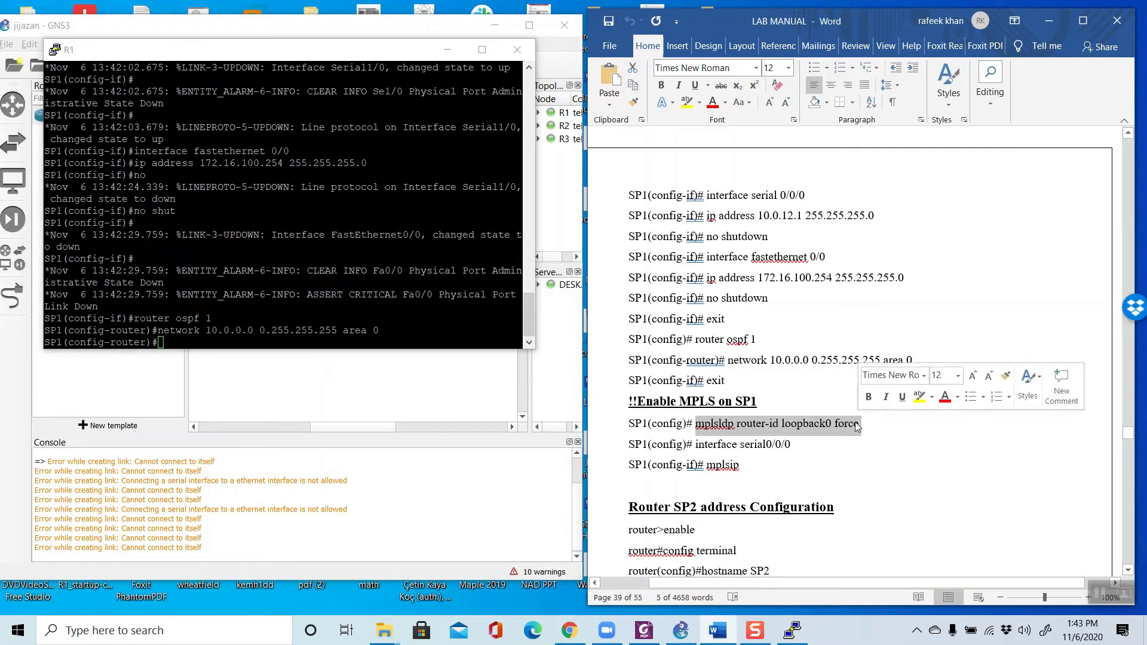
pyautogui.click(721, 423)
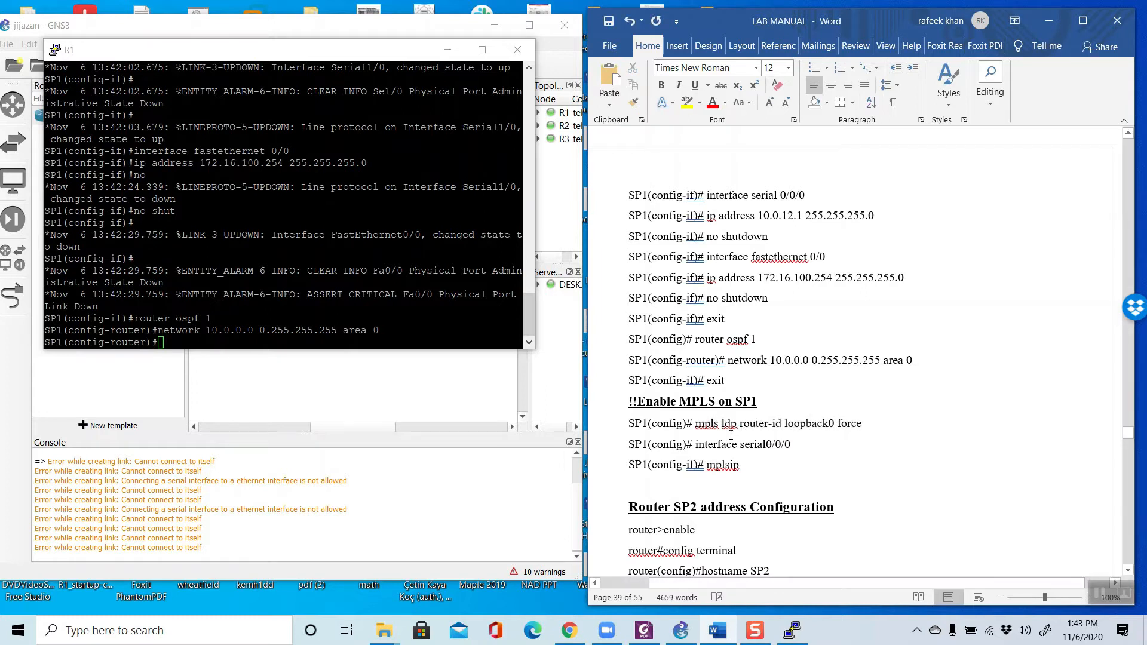
pyautogui.moveTo(761, 424); pyautogui.dragTo(860, 425)
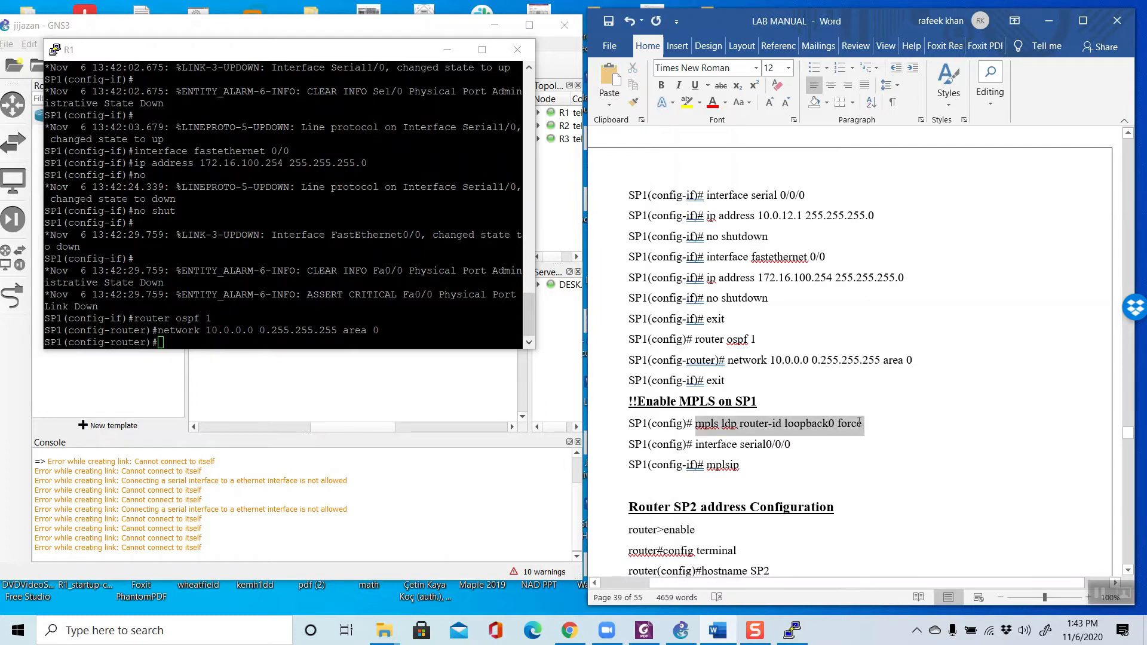
pyautogui.rightClick(833, 432)
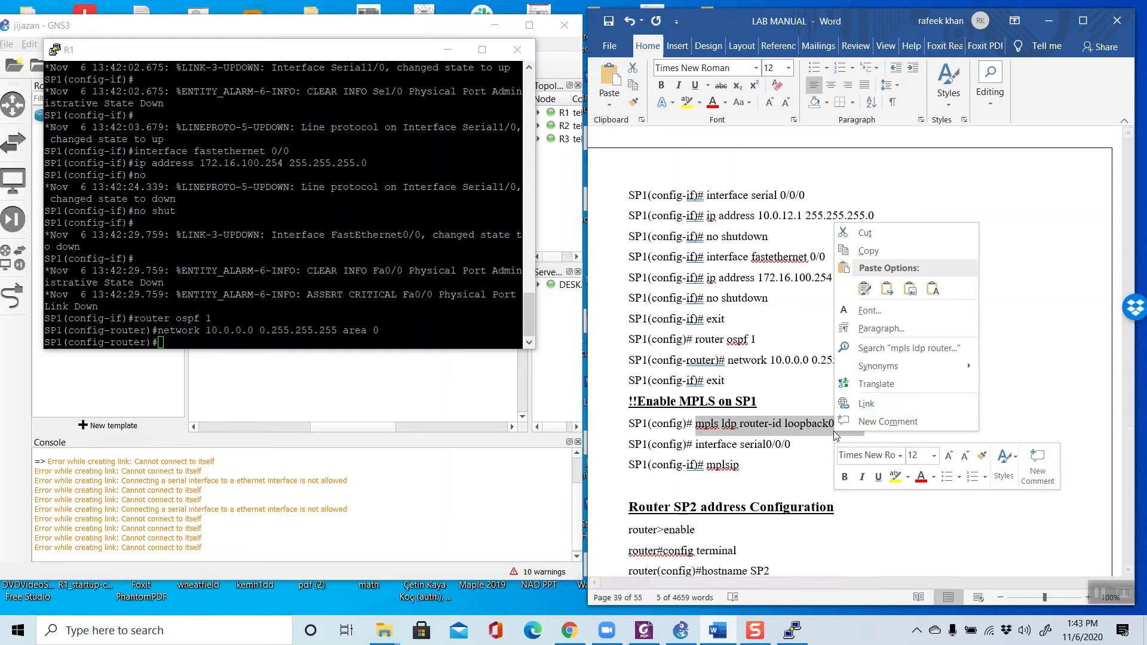
pyautogui.click(868, 251)
pyautogui.rightClick(247, 335)
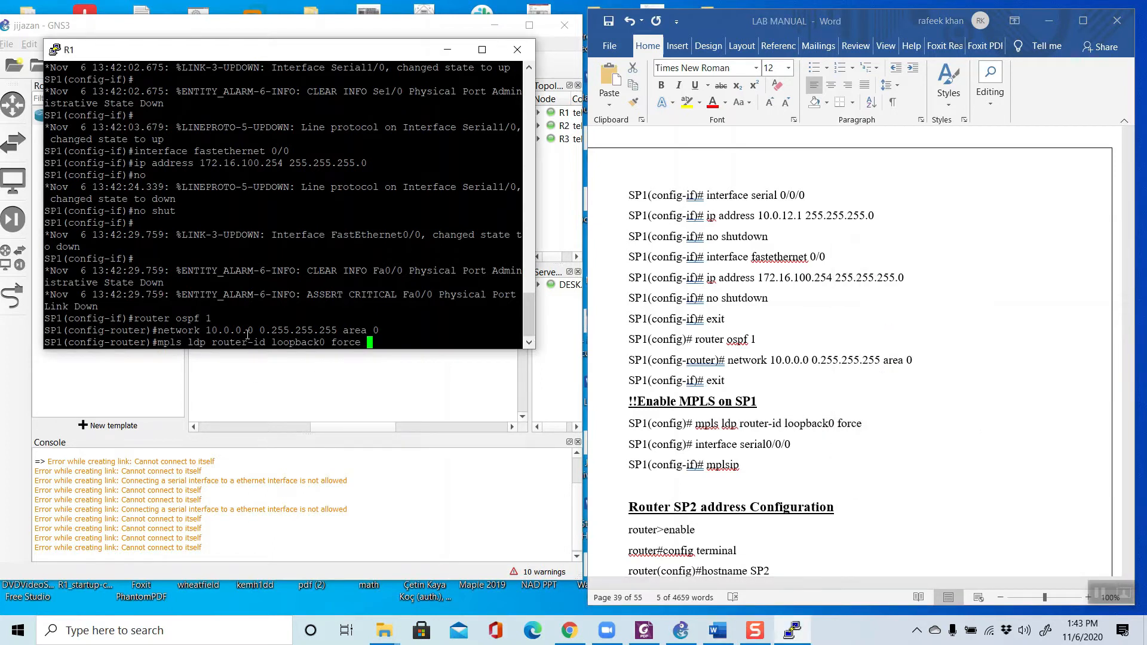
pyautogui.press('Return')
# Step: Copy the manual's interface serial command to SP1, change the interface number to 1/0 and run it
pyautogui.click(794, 476)
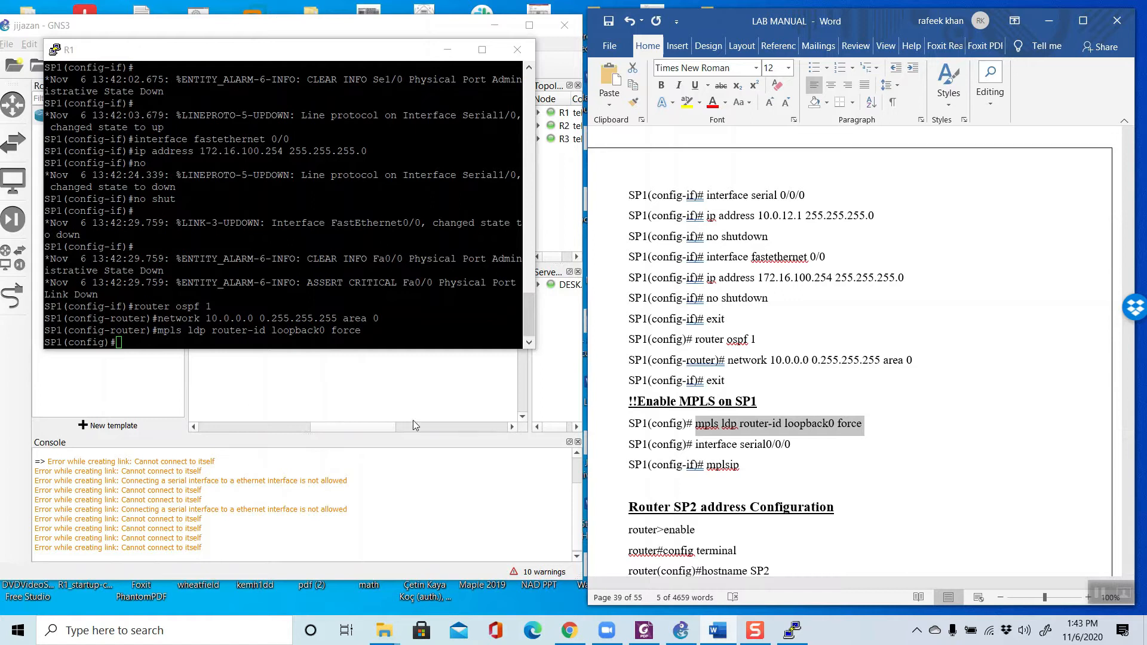
pyautogui.moveTo(697, 445); pyautogui.dragTo(784, 446)
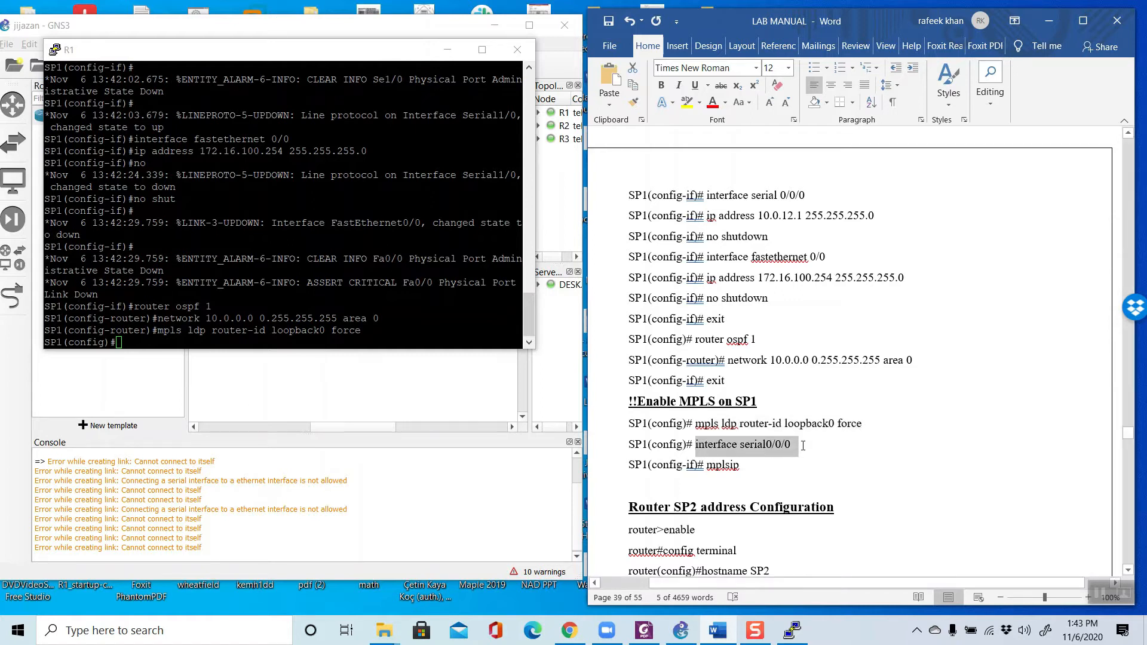
pyautogui.rightClick(784, 448)
pyautogui.click(815, 264)
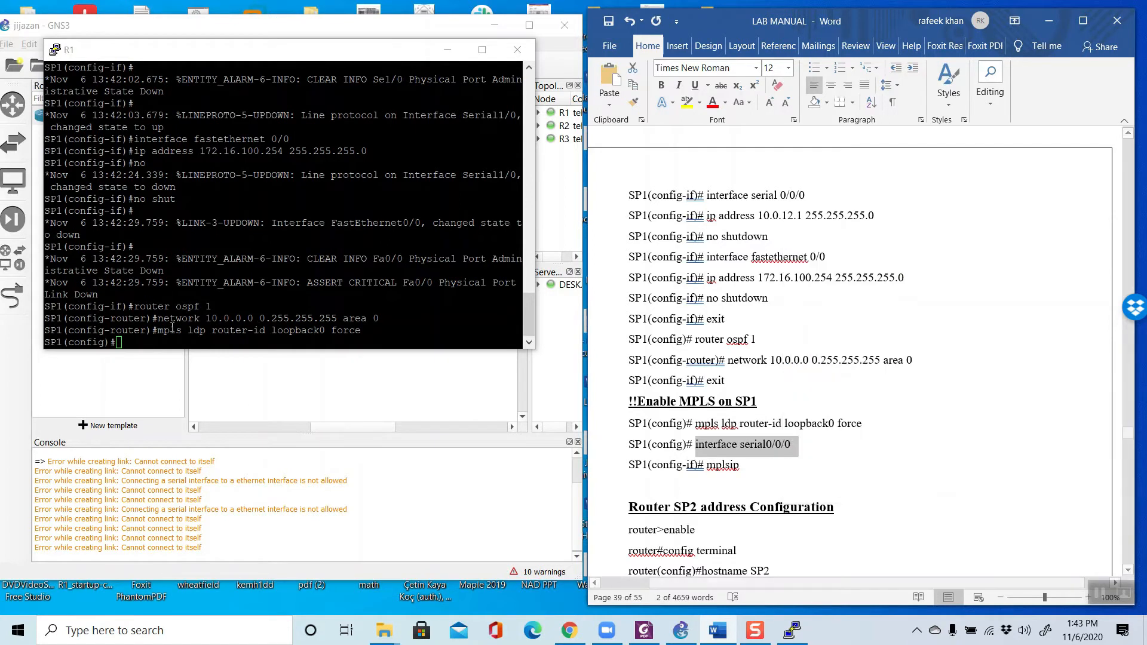
pyautogui.rightClick(141, 344)
pyautogui.press('Left')
pyautogui.press('Left')
pyautogui.press('Left')
pyautogui.press('Left')
pyautogui.press('Left')
pyautogui.press('Left')
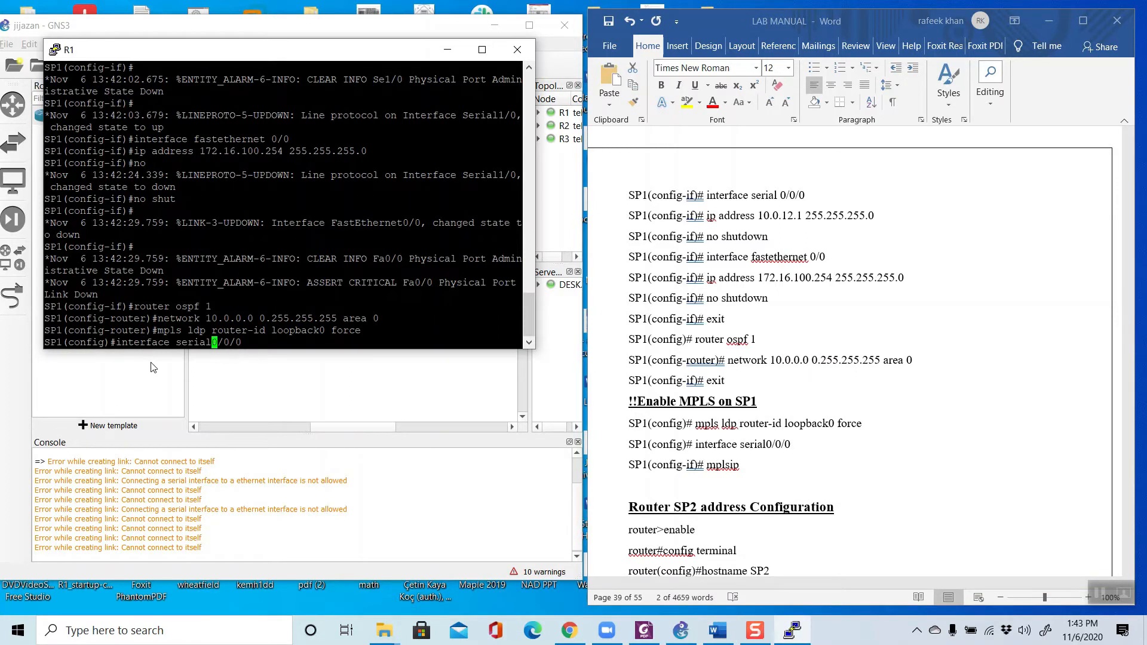
pyautogui.press('Right')
pyautogui.press('BackSpace')
pyautogui.write('1')
pyautogui.press('Right')
pyautogui.press('Right')
pyautogui.press('Right')
pyautogui.press('Right')
pyautogui.press('BackSpace')
pyautogui.press('BackSpace')
pyautogui.press('Return')
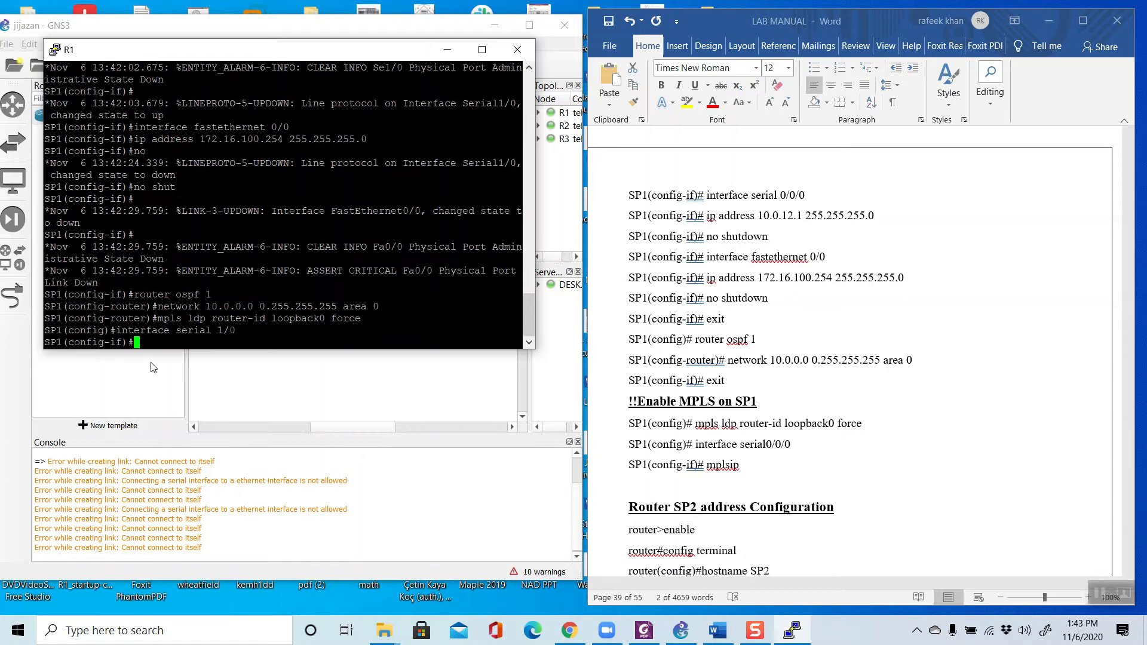
# Step: Enable MPLS on SP1's serial 1/0 interface with the mpls ip command
pyautogui.write('mpls')
pyautogui.write('ip')
pyautogui.press('Return')
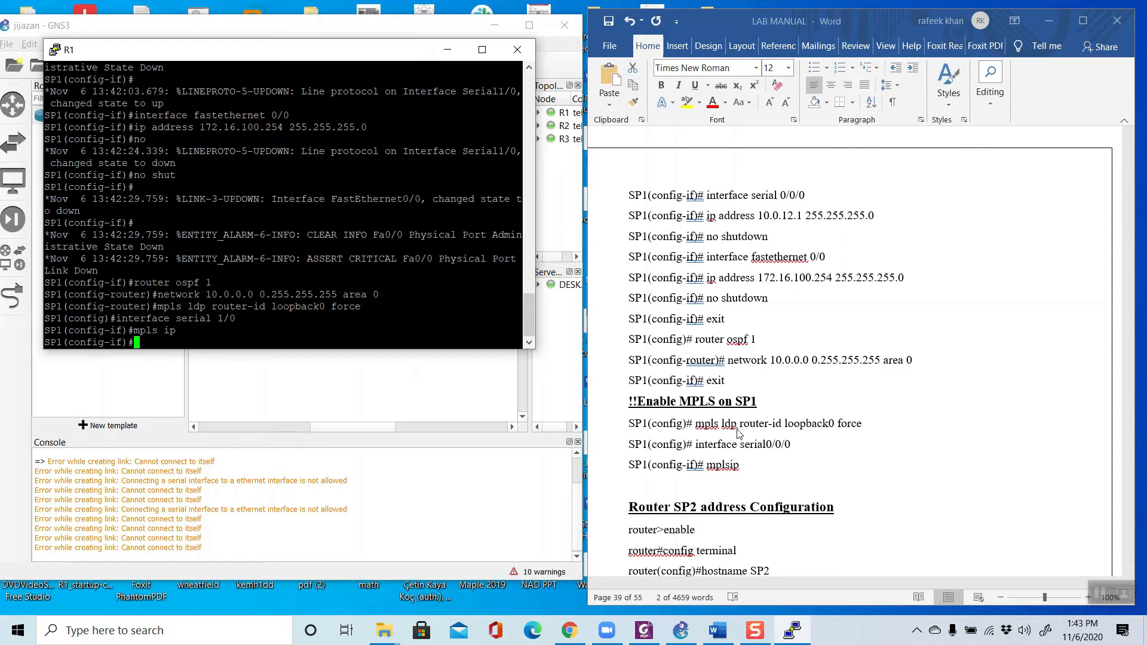
# Step: Minimize the R1 console, open the console of router R2 and enter global configuration mode with conf t
pyautogui.scroll(-2, 735, 443)
pyautogui.scroll(-2, 736, 443)
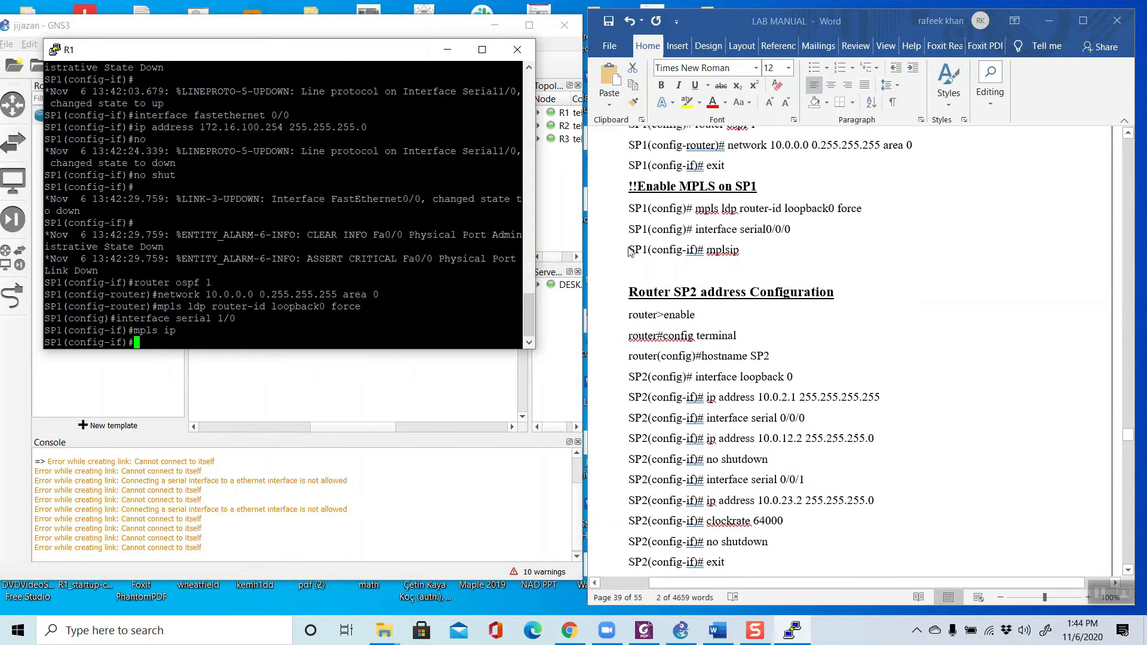
pyautogui.click(445, 49)
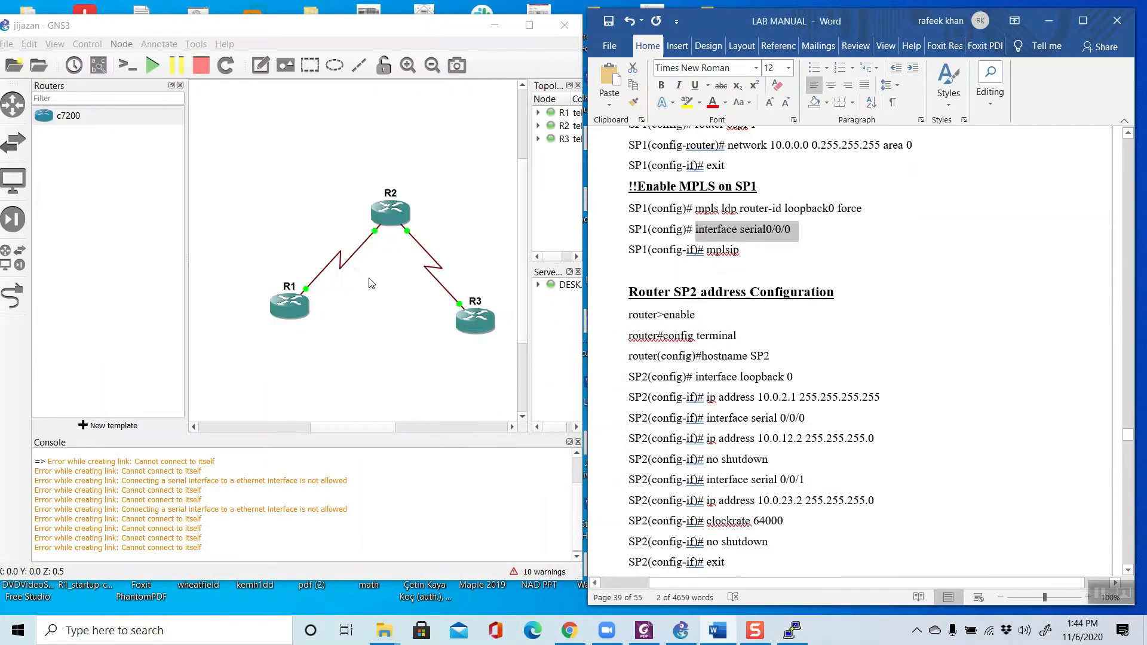
pyautogui.rightClick(400, 214)
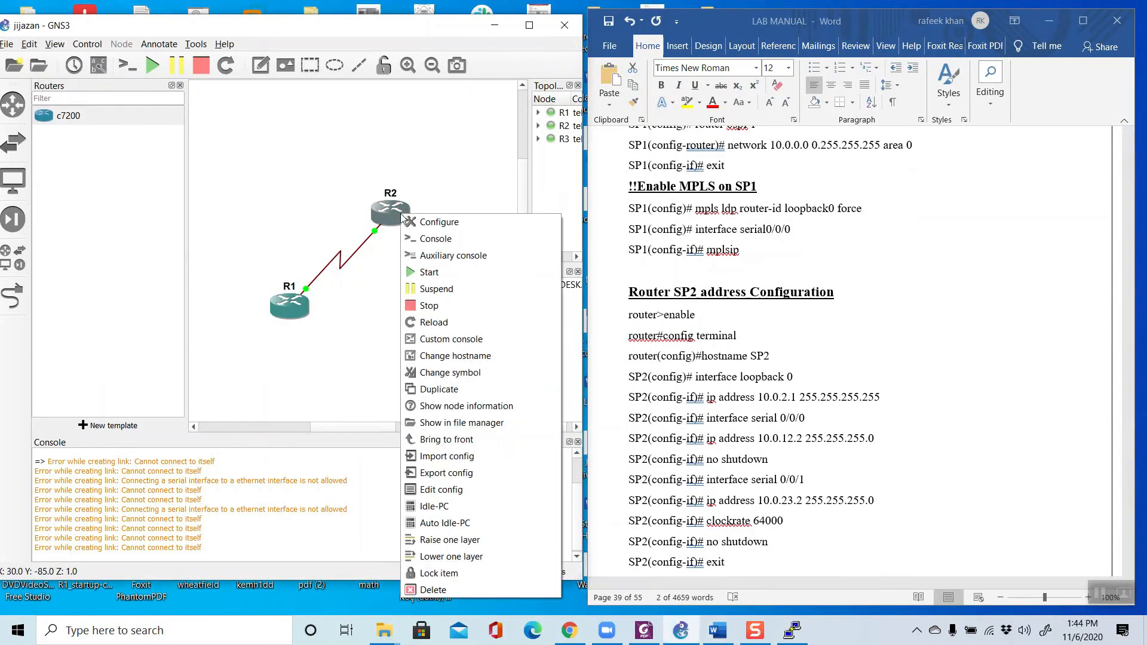
pyautogui.click(426, 239)
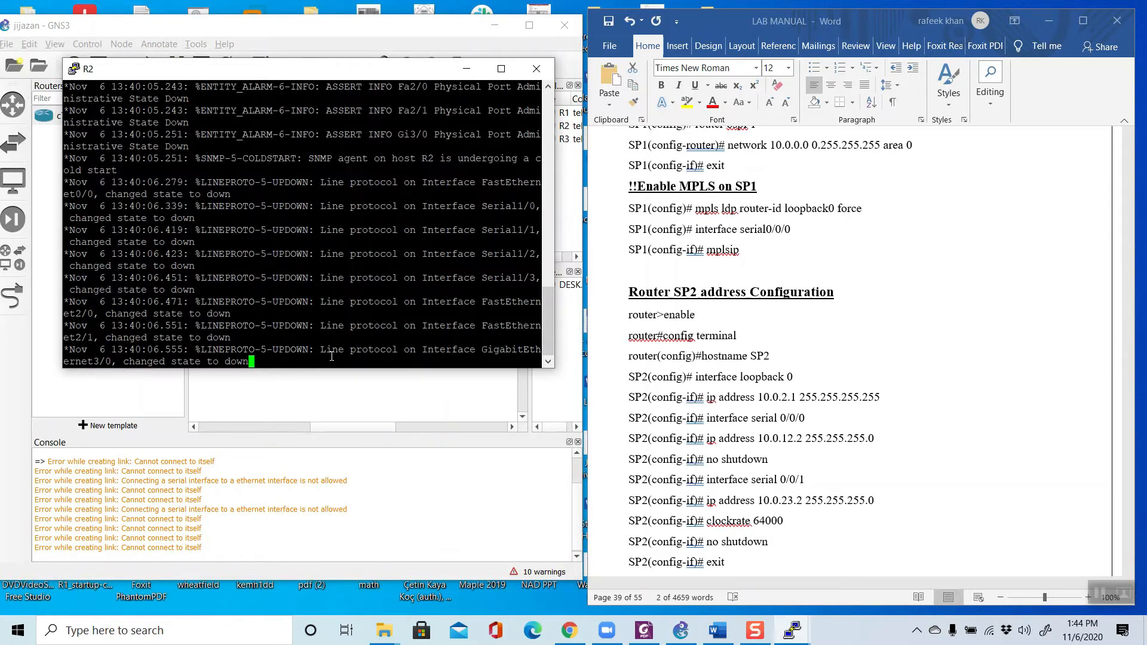
pyautogui.press('Return')
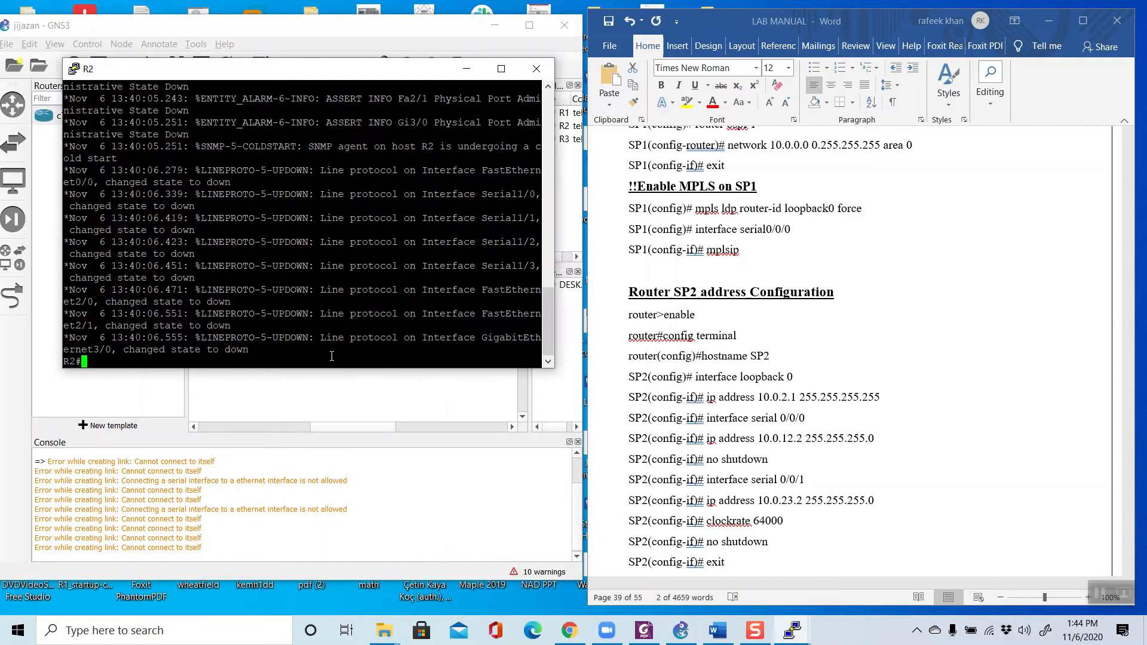
pyautogui.write('conf t')
pyautogui.press('Return')
pyautogui.click(706, 360)
pyautogui.moveTo(702, 357); pyautogui.dragTo(770, 356)
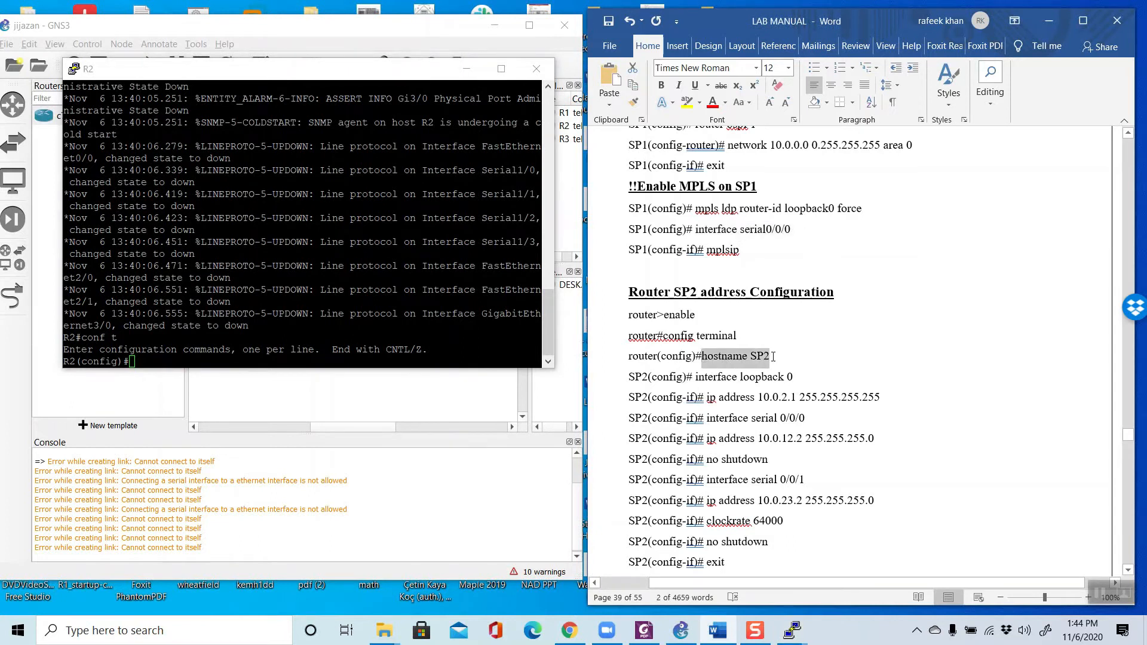
pyautogui.rightClick(750, 356)
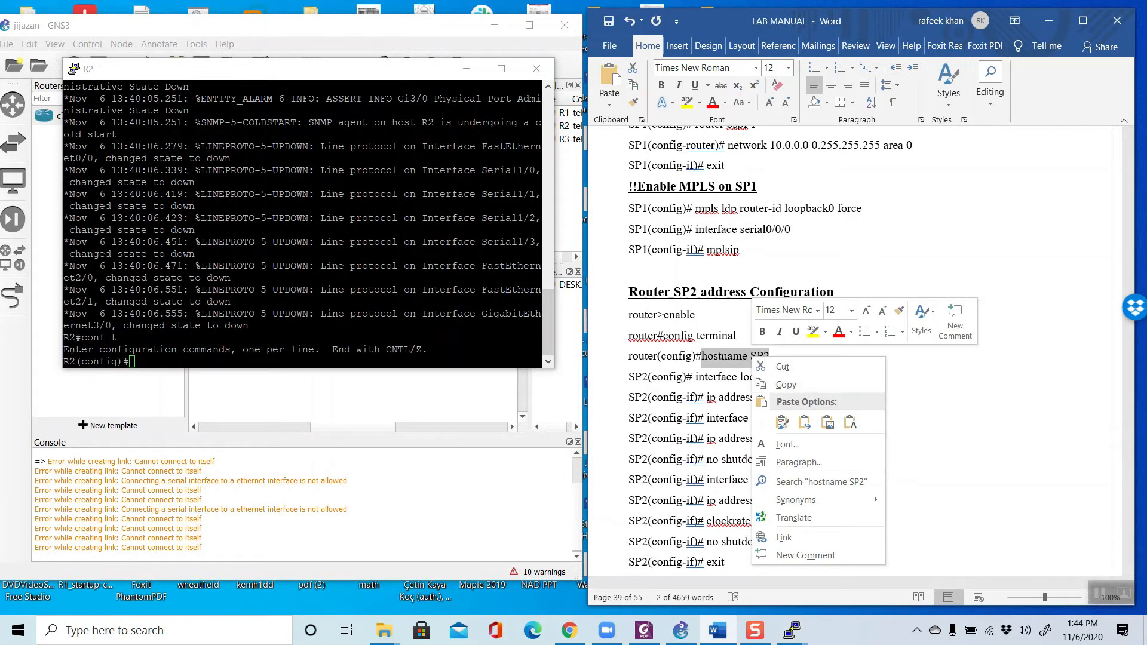
pyautogui.rightClick(153, 361)
pyautogui.rightClick(153, 360)
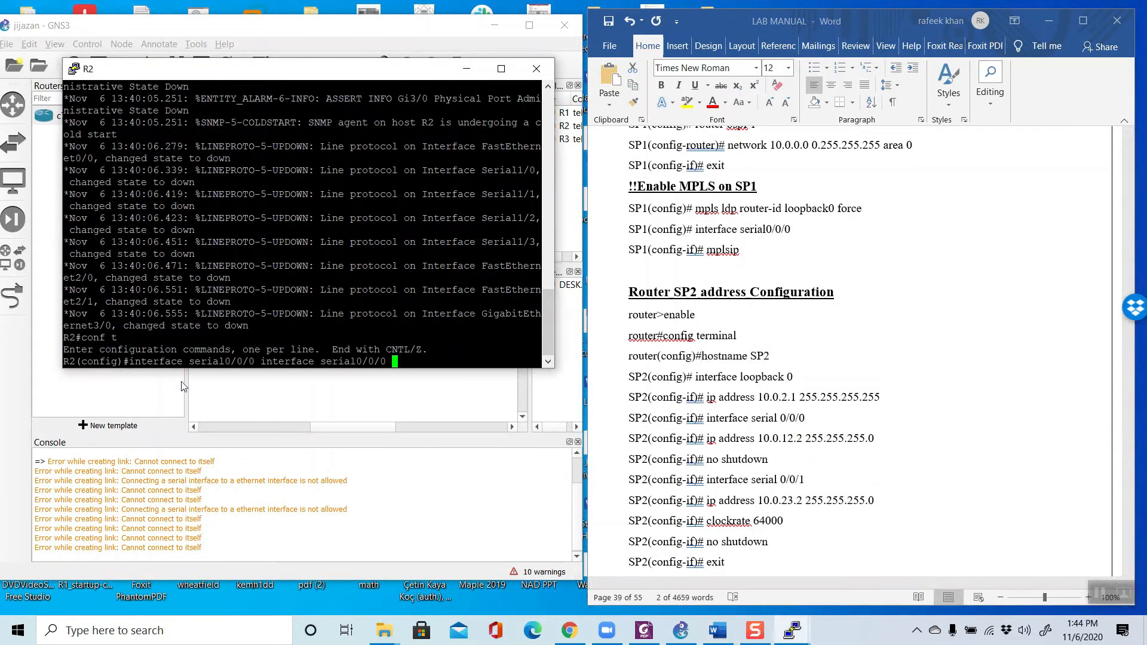
pyautogui.press('BackSpace')
pyautogui.press('BackSpace')
pyautogui.press('BackSpace')
pyautogui.press('BackSpace')
pyautogui.press('BackSpace')
pyautogui.press('BackSpace')
pyautogui.press('BackSpace')
pyautogui.press('BackSpace')
pyautogui.press('BackSpace')
pyautogui.press('BackSpace')
pyautogui.press('BackSpace')
pyautogui.press('BackSpace')
pyautogui.press('BackSpace')
pyautogui.press('BackSpace')
pyautogui.press('BackSpace')
pyautogui.press('BackSpace')
pyautogui.press('BackSpace')
pyautogui.press('BackSpace')
pyautogui.press('BackSpace')
pyautogui.press('BackSpace')
pyautogui.press('BackSpace')
pyautogui.press('BackSpace')
pyautogui.press('BackSpace')
pyautogui.press('BackSpace')
pyautogui.press('BackSpace')
pyautogui.press('BackSpace')
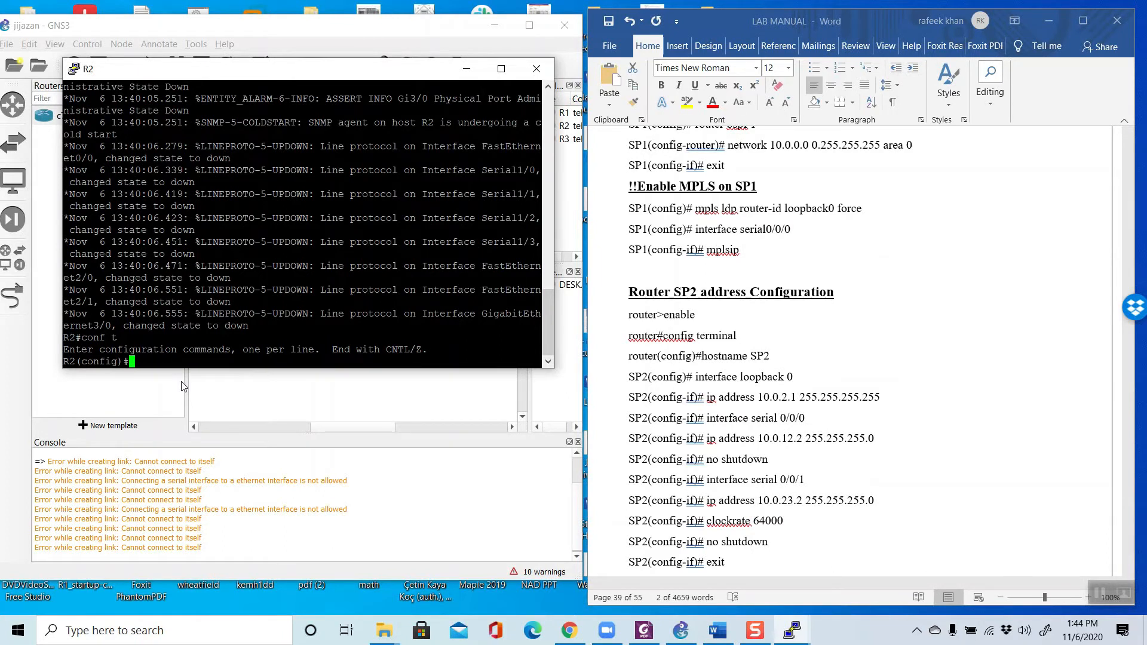
# Step: Set R2's hostname to SP2 with the hostname command copied from the lab manual
pyautogui.moveTo(770, 357); pyautogui.dragTo(702, 358)
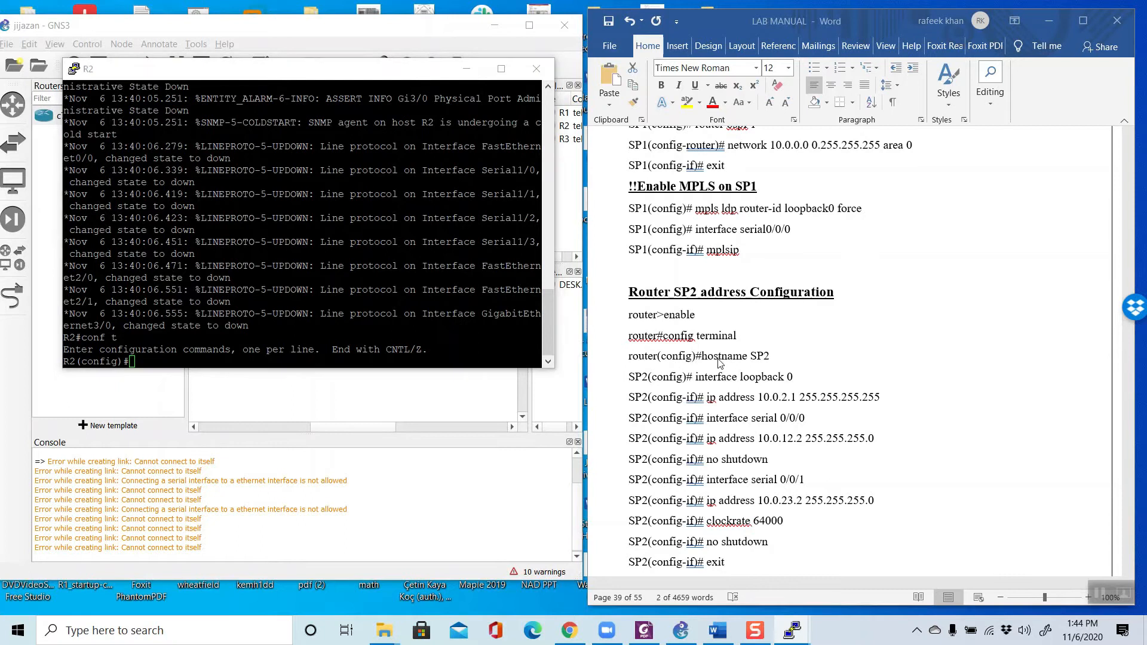
pyautogui.rightClick(705, 361)
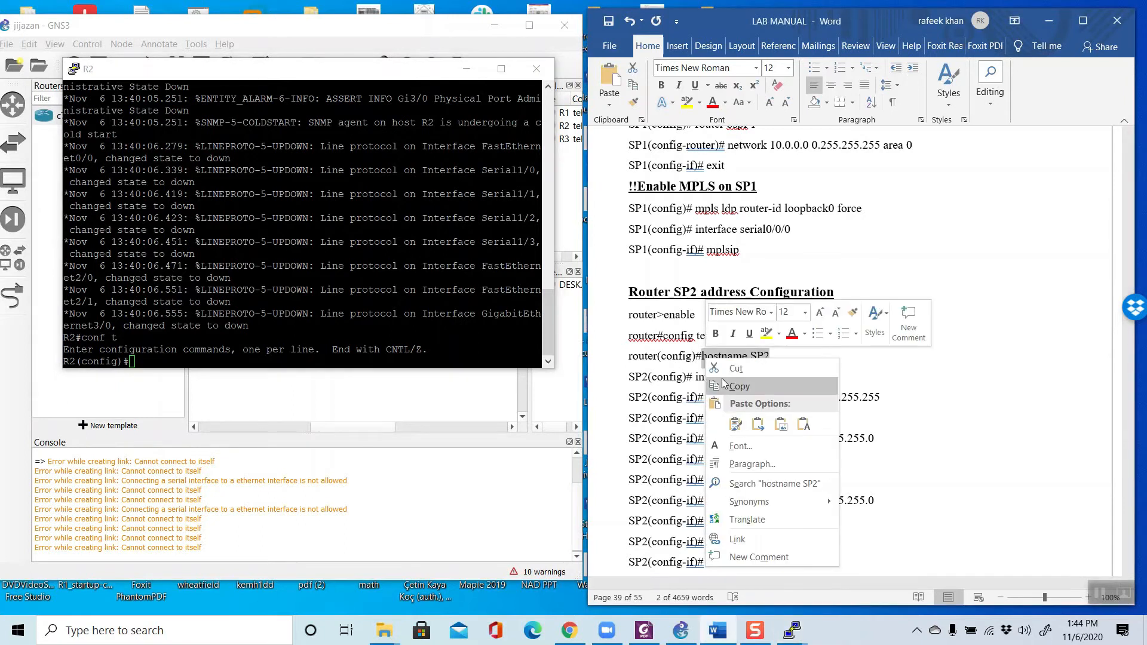
pyautogui.click(739, 384)
pyautogui.rightClick(225, 360)
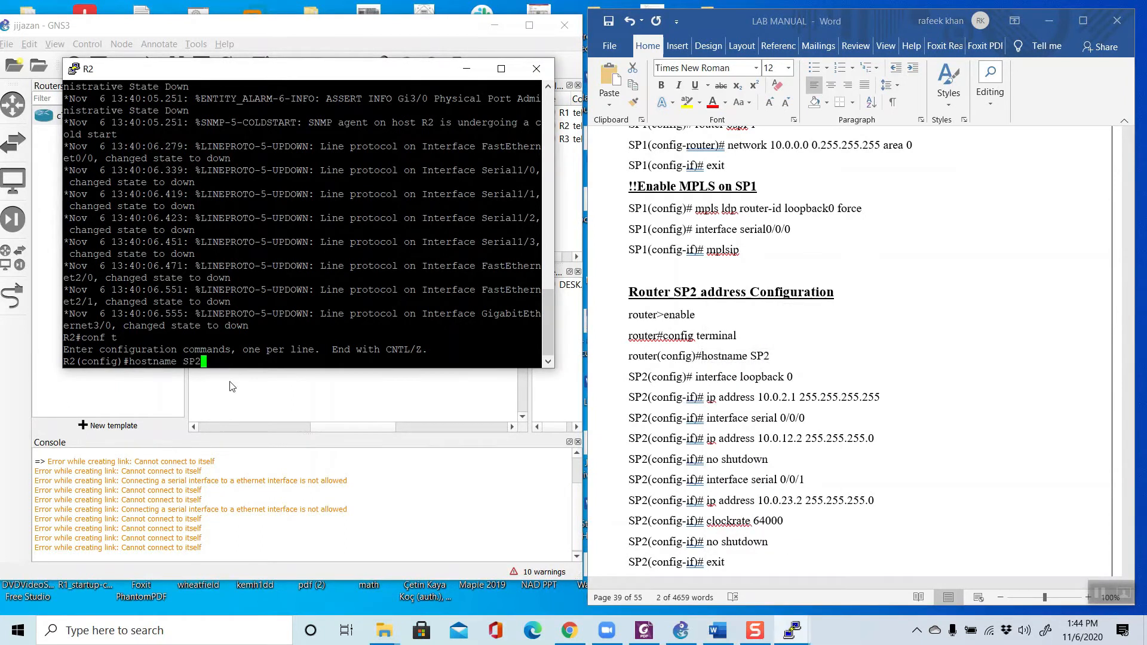
pyautogui.press('Return')
# Step: Copy the manual's interface loopback 0 command for SP2 and run it in the R2 console
pyautogui.click(742, 401)
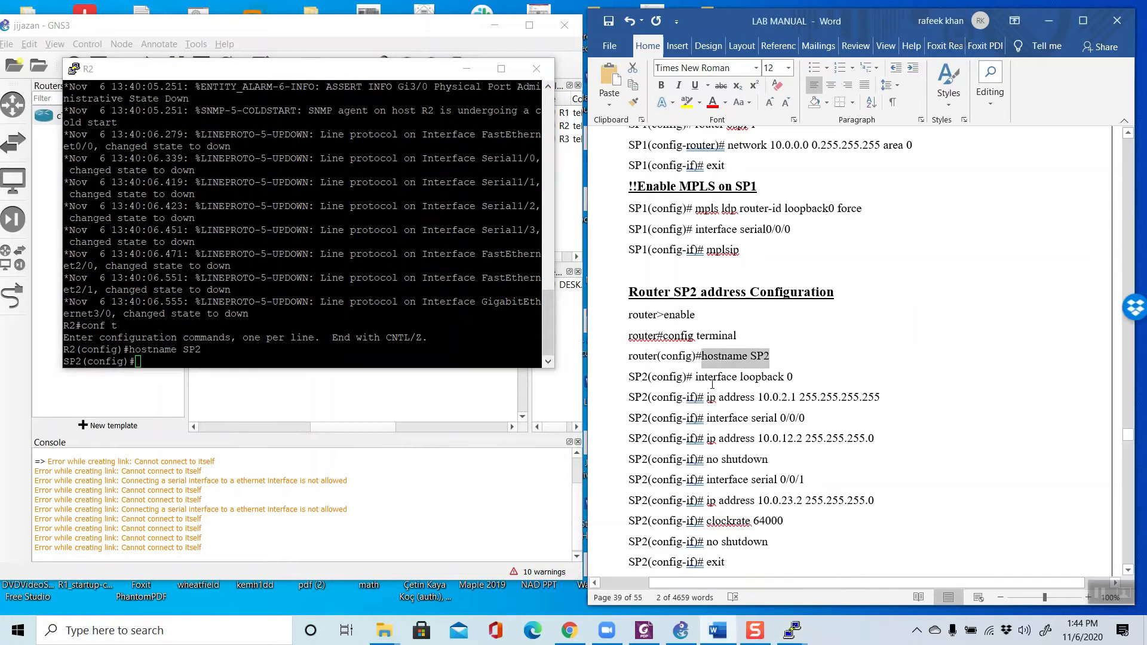
pyautogui.moveTo(697, 377); pyautogui.dragTo(783, 380)
pyautogui.rightClick(783, 380)
pyautogui.click(801, 397)
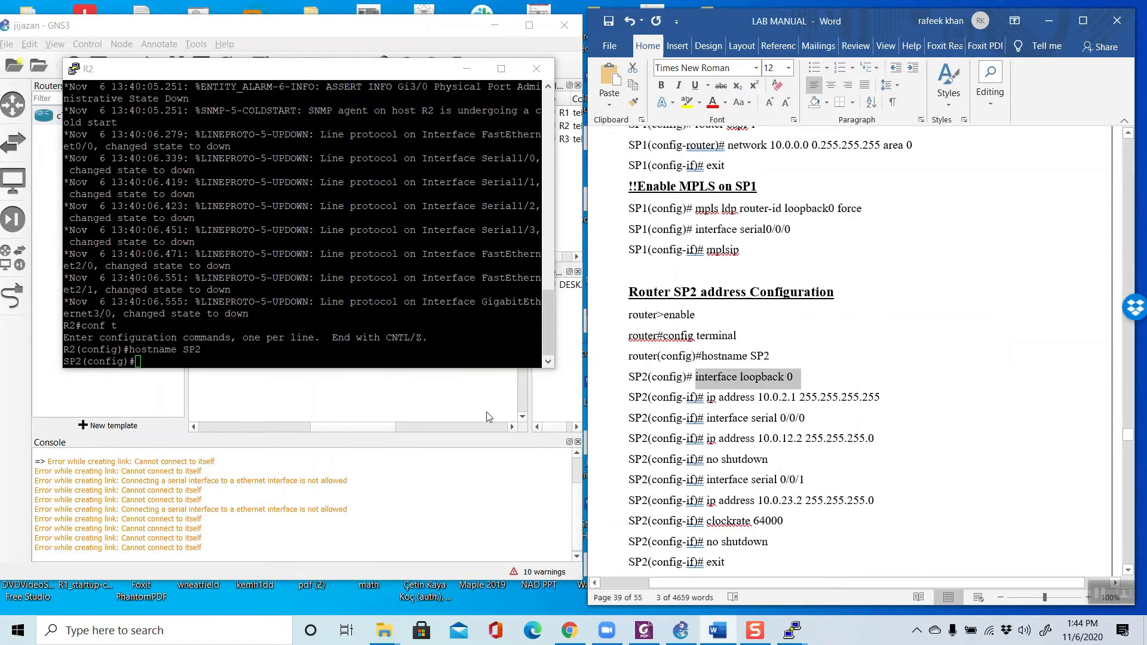
pyautogui.rightClick(237, 362)
pyautogui.press('Return')
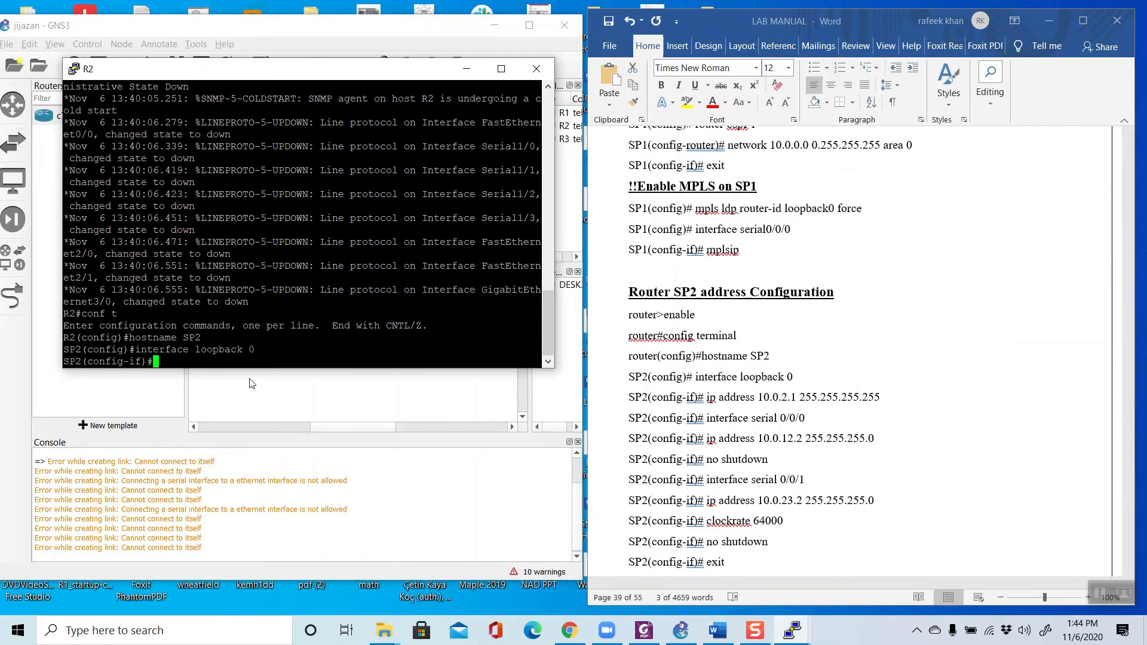
# Step: Assign SP2's loopback 0 the address 10.0.2.1 255.255.255.255 with the ip address command copied from the manual
pyautogui.click(756, 411)
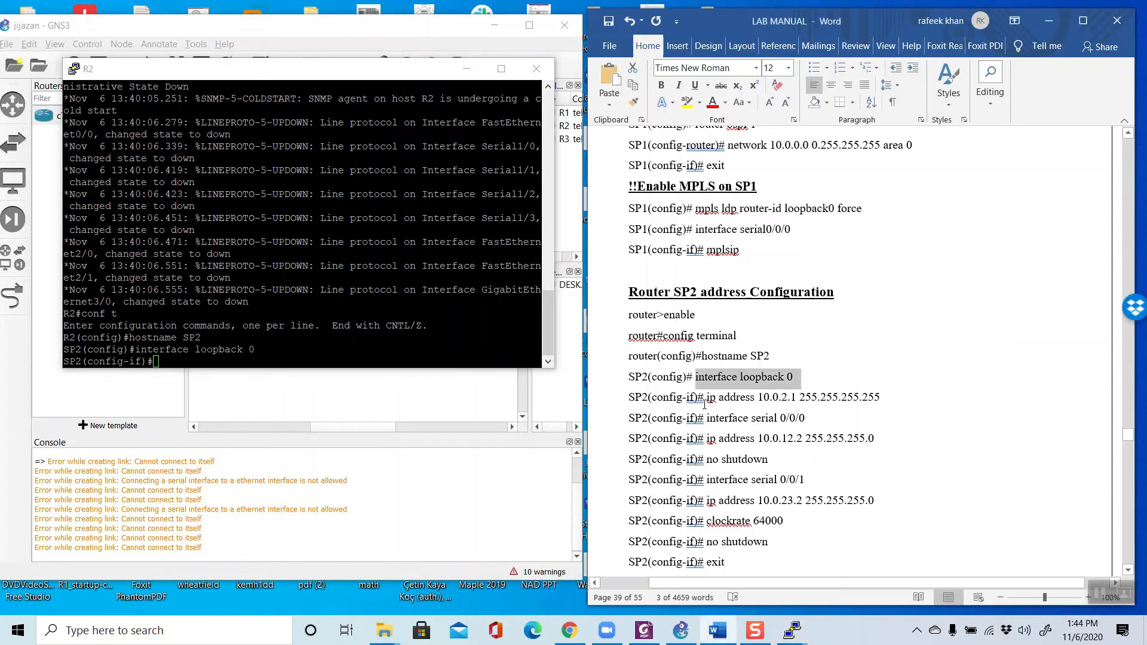
pyautogui.moveTo(706, 403); pyautogui.dragTo(873, 400)
pyautogui.rightClick(873, 400)
pyautogui.click(902, 425)
pyautogui.click(168, 360)
pyautogui.rightClick(168, 359)
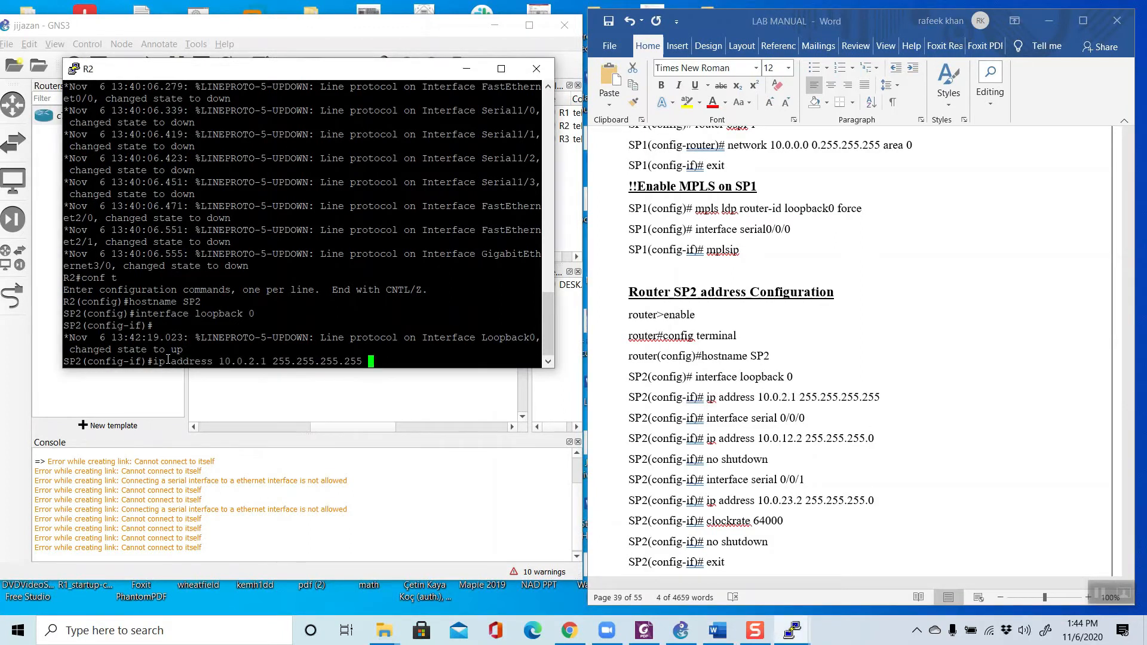
pyautogui.press('Return')
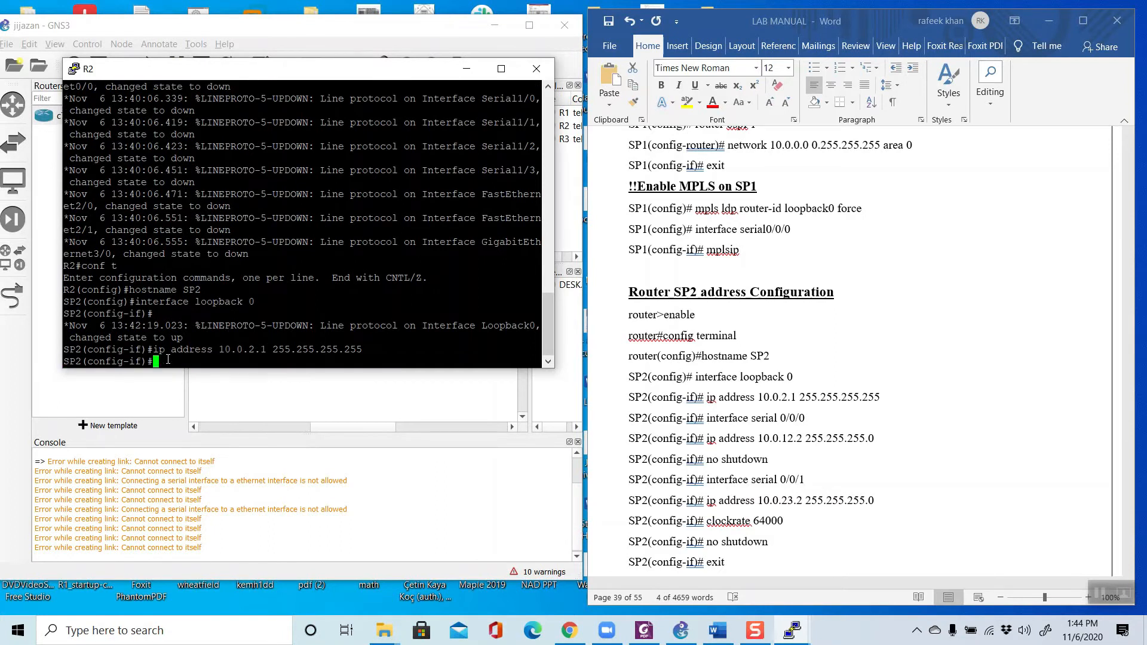
# Step: Copy the manual's interface serial 0/0/0 command to SP2, change the interface number to 1/0 and run it
pyautogui.click(710, 423)
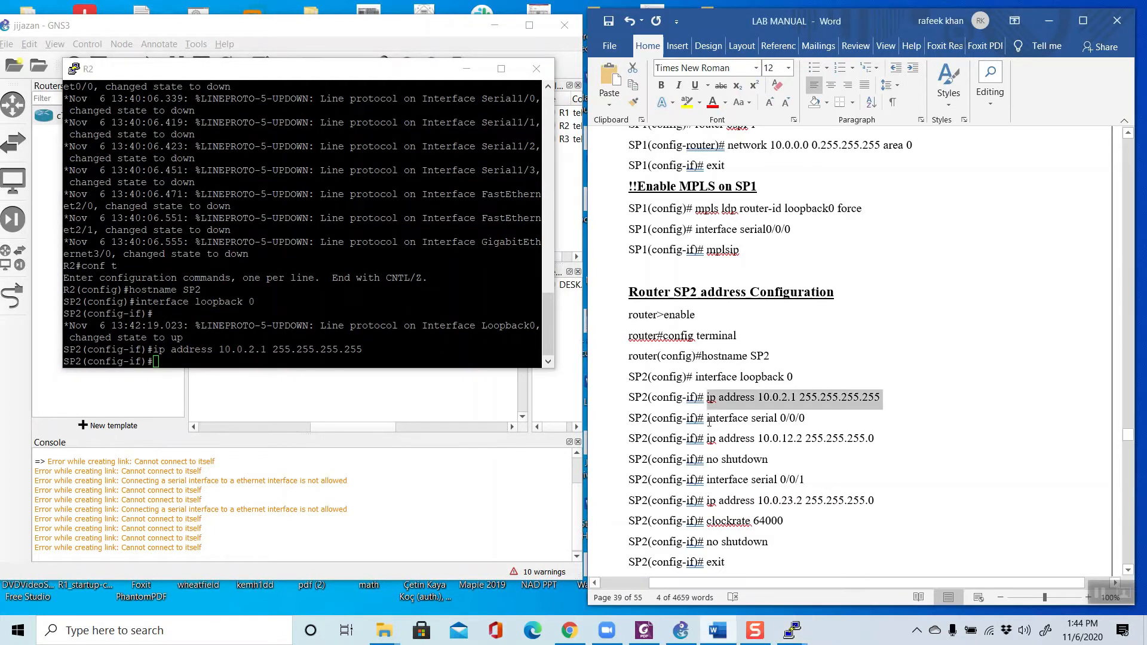
pyautogui.moveTo(707, 419); pyautogui.dragTo(807, 422)
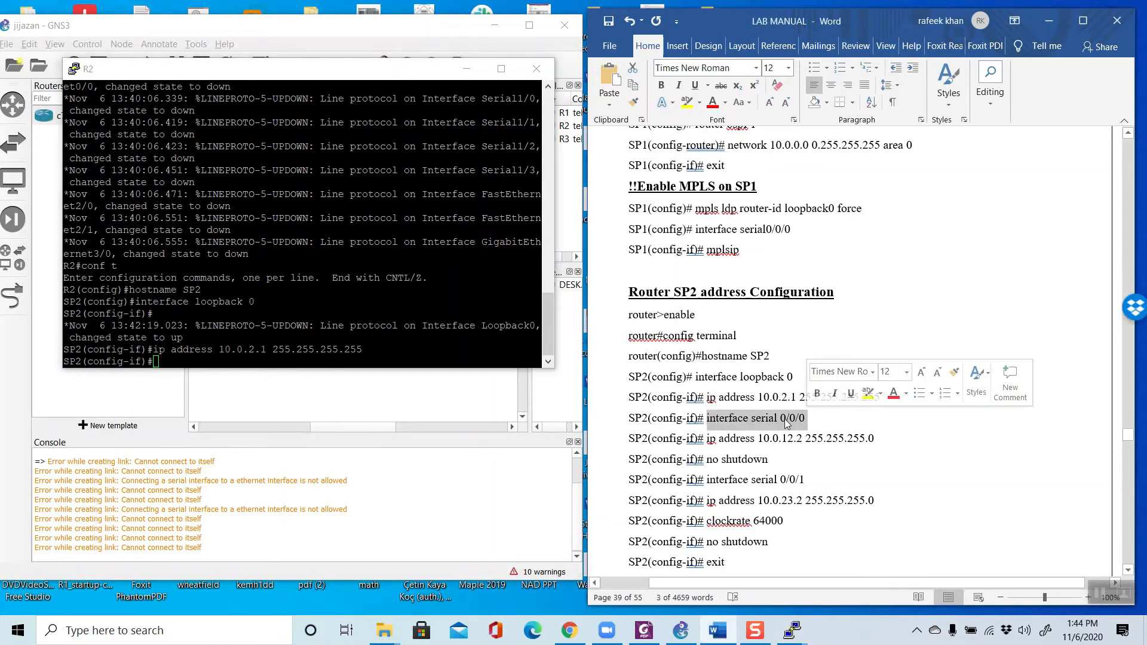
pyautogui.rightClick(785, 422)
pyautogui.click(799, 244)
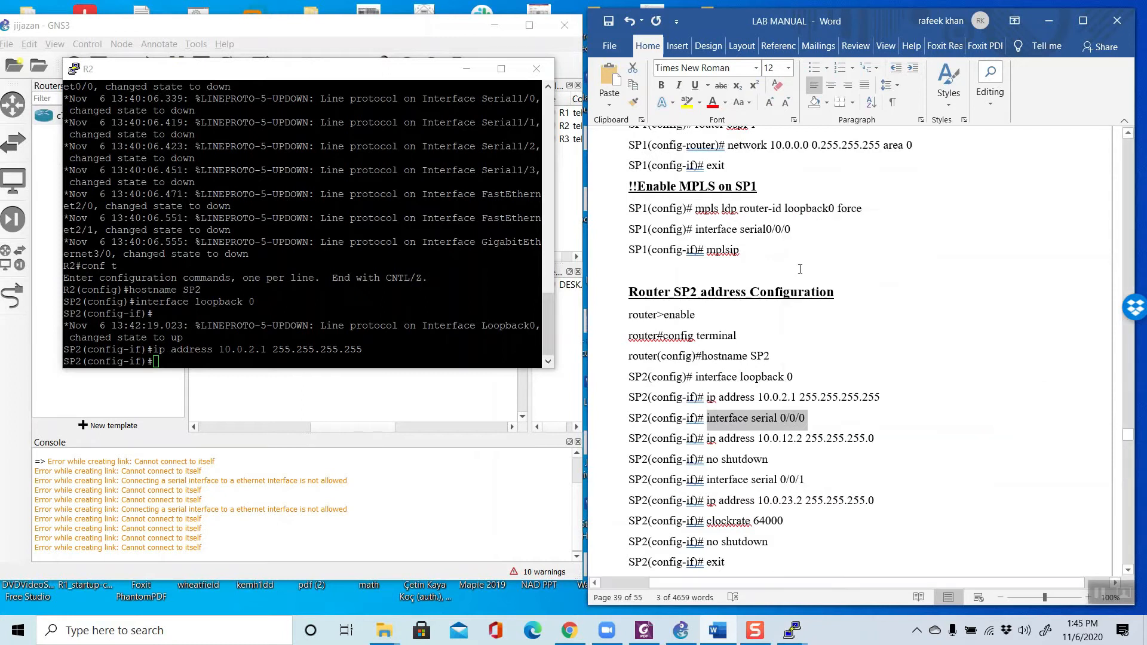
pyautogui.rightClick(232, 357)
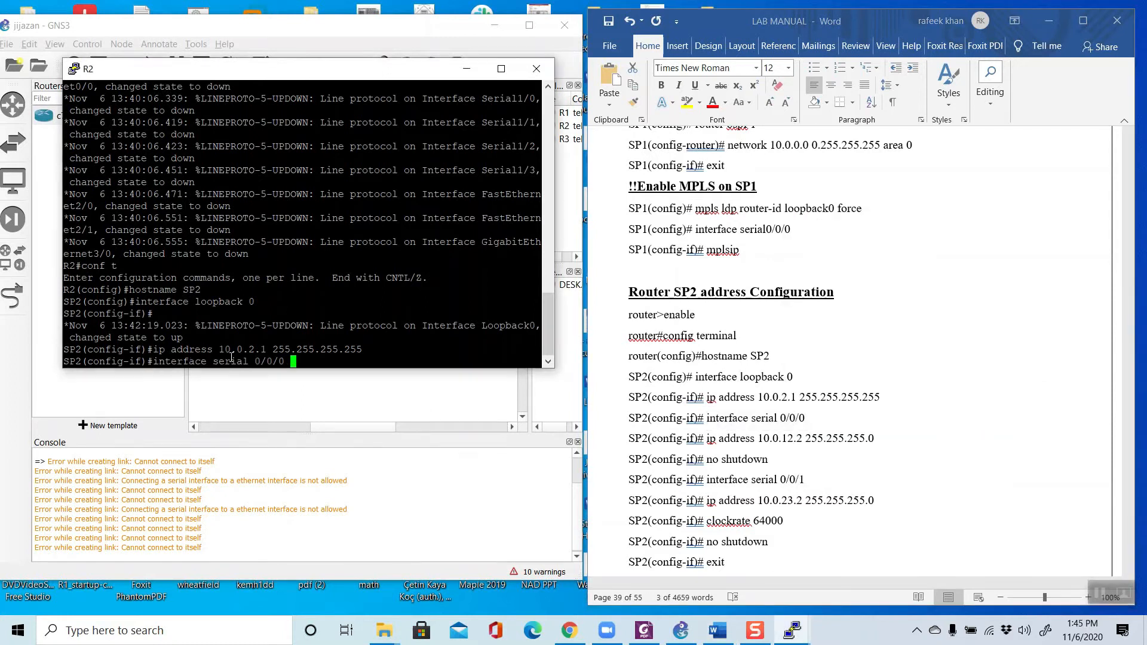
pyautogui.press('BackSpace')
pyautogui.press('BackSpace')
pyautogui.press('BackSpace')
pyautogui.press('BackSpace')
pyautogui.press('BackSpace')
pyautogui.press('BackSpace')
pyautogui.write('1/0')
pyautogui.press('Return')
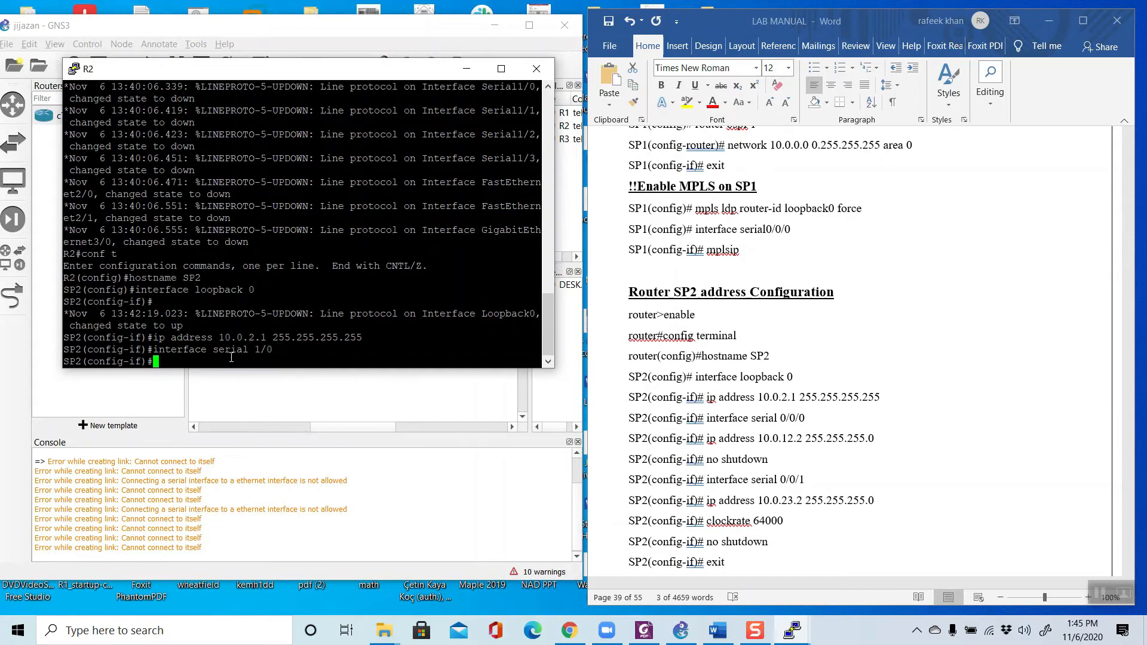
# Step: Assign SP2's serial 1/0 the address 10.0.12.2 255.255.255.0 with the ip address command copied from the manual
pyautogui.moveTo(707, 417); pyautogui.dragTo(806, 418)
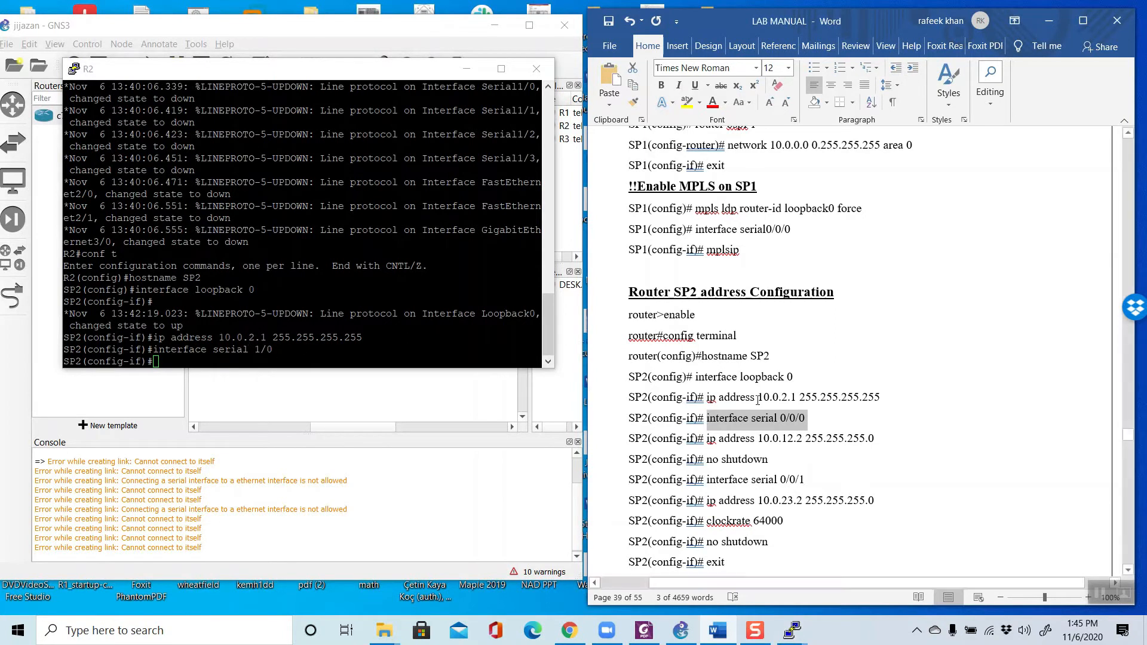
pyautogui.click(771, 461)
pyautogui.moveTo(708, 439); pyautogui.dragTo(881, 440)
pyautogui.rightClick(833, 440)
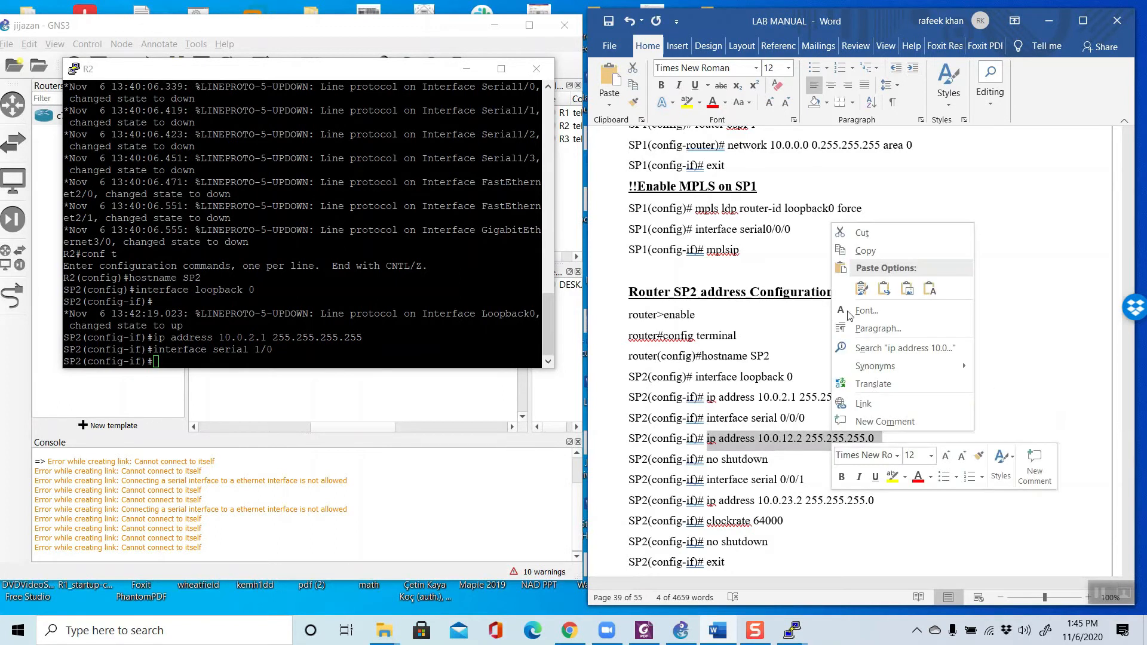
pyautogui.click(863, 251)
pyautogui.rightClick(254, 357)
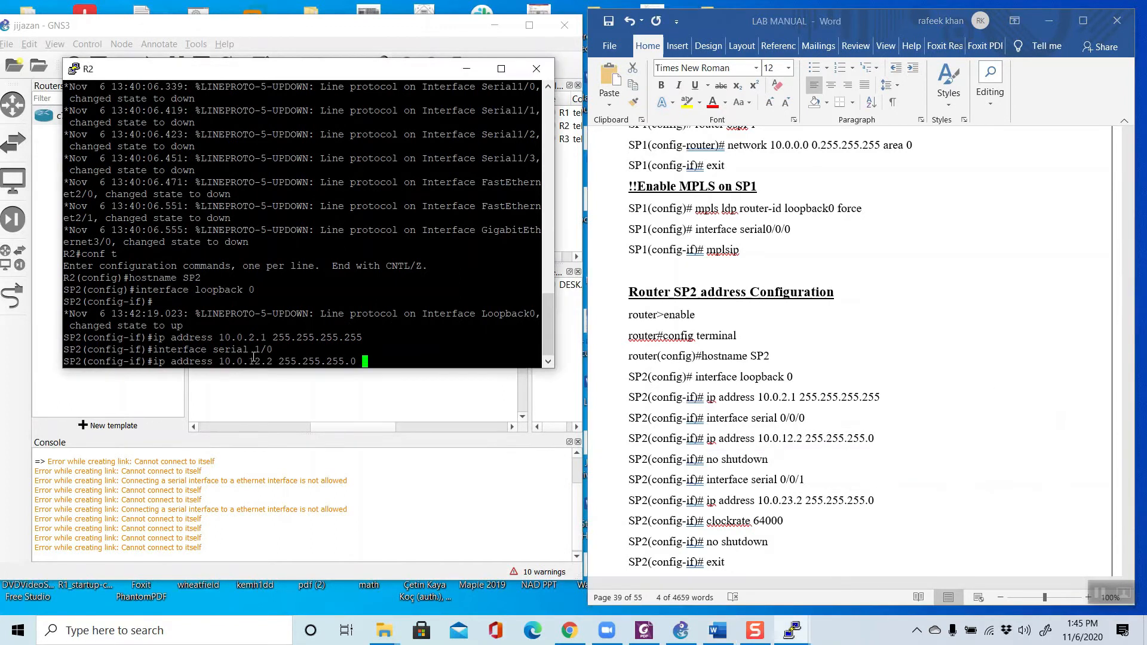
pyautogui.press('Return')
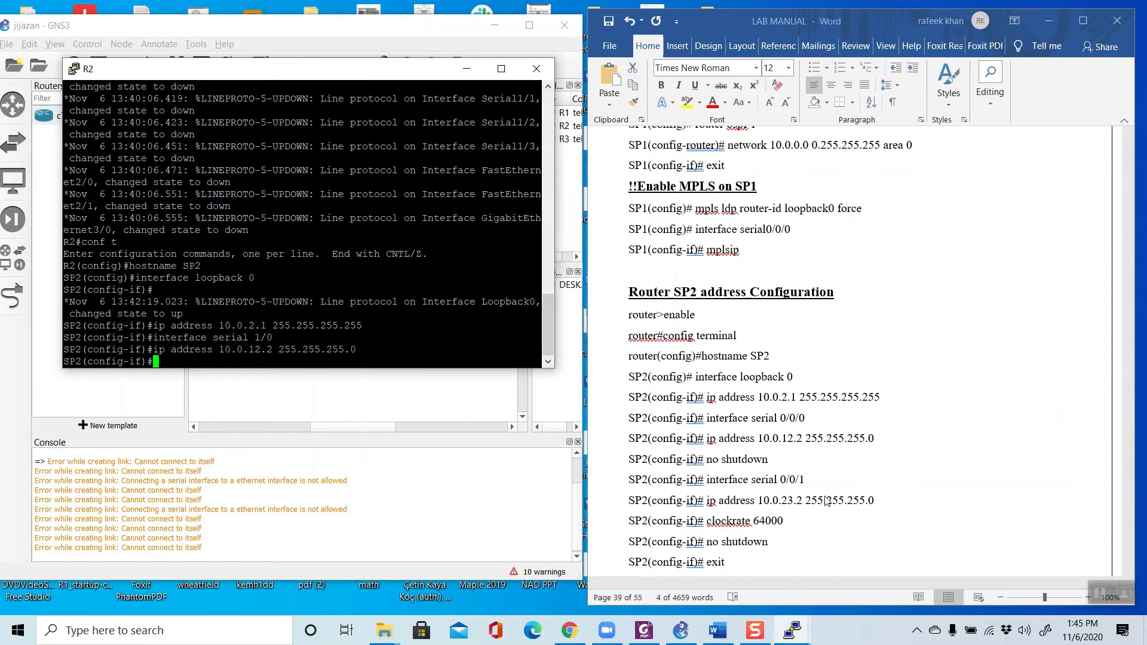
# Step: Bring up SP2's serial 1/0 interface with the no shut command
pyautogui.hotkey('alt', 'Tab')
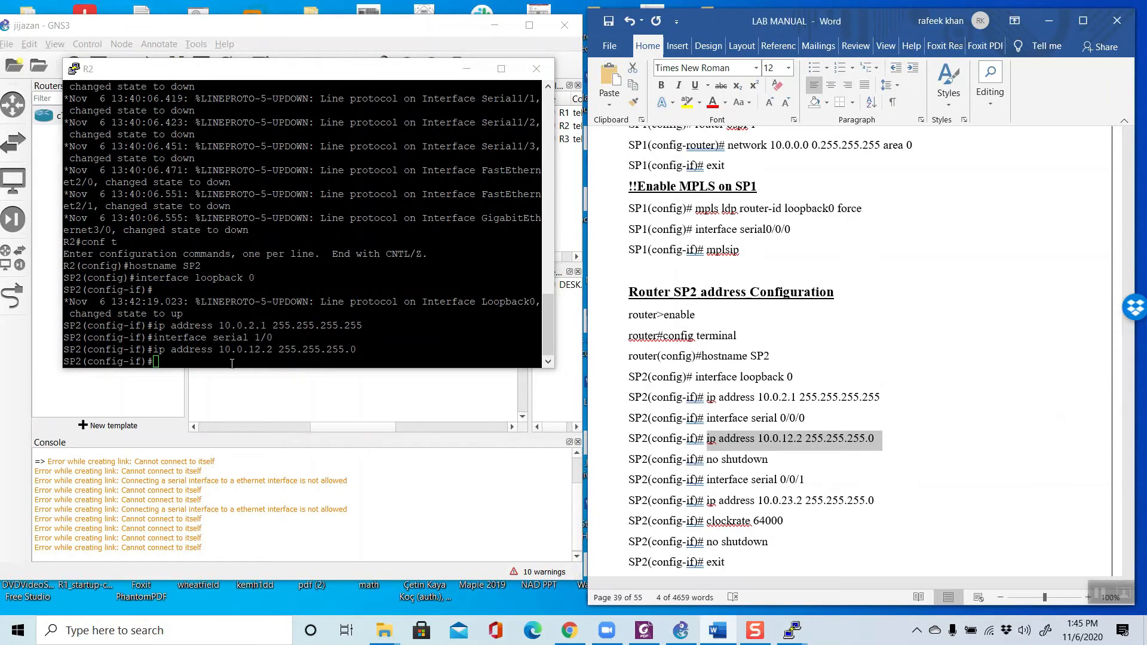
pyautogui.click(228, 360)
pyautogui.write('no shut')
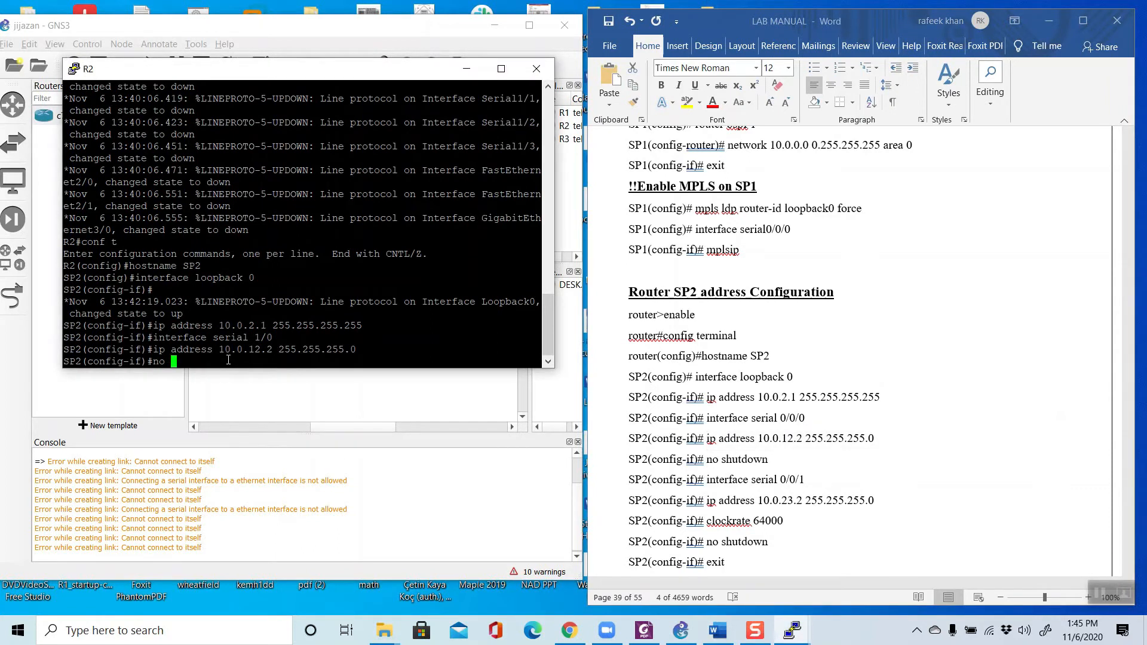
pyautogui.press('Return')
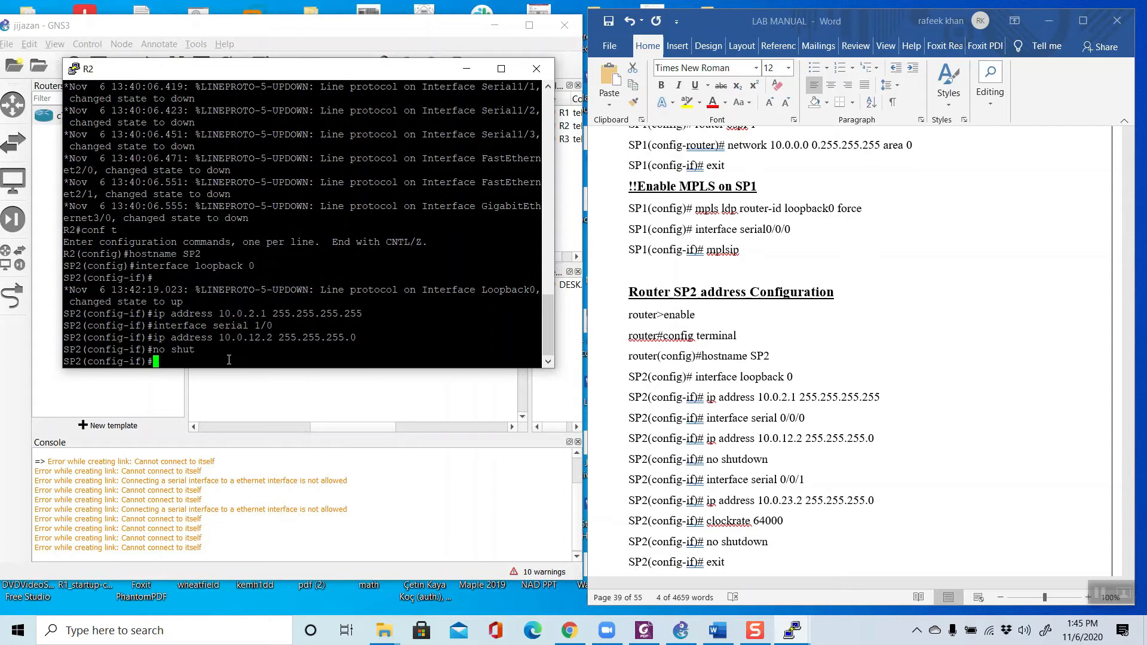
# Step: Copy the manual's interface serial 0/0/1 command to SP2, change the interface number to 1/1 and run it
pyautogui.hotkey('alt', 'Tab')
pyautogui.moveTo(706, 480); pyautogui.dragTo(825, 477)
pyautogui.rightClick(788, 482)
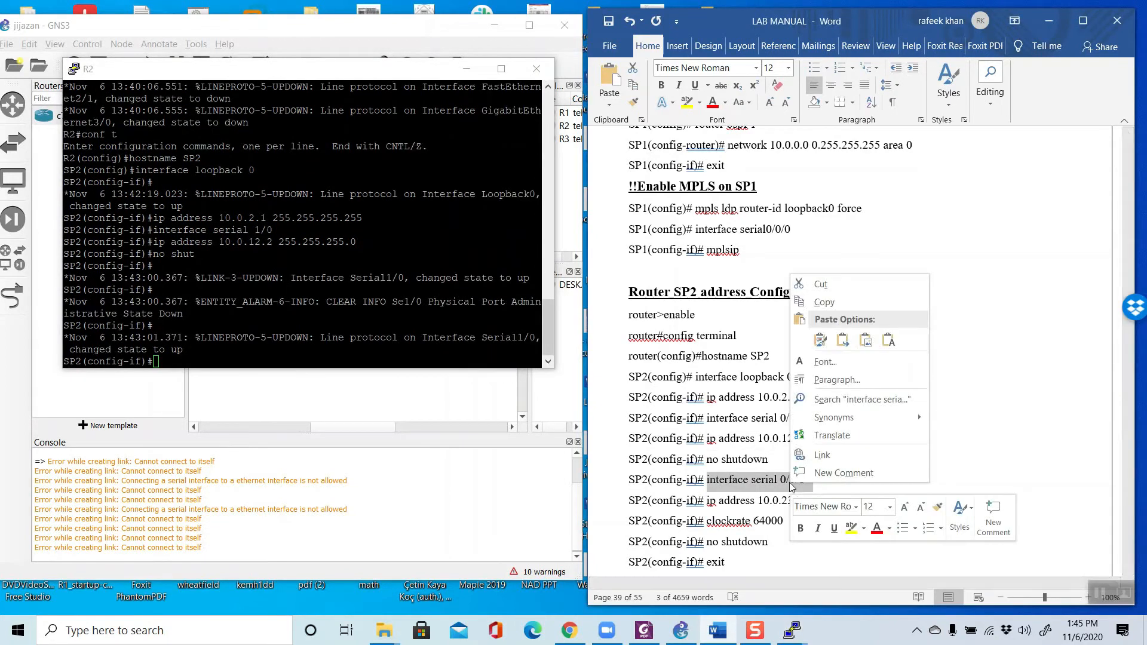
pyautogui.click(817, 307)
pyautogui.rightClick(273, 355)
pyautogui.press('BackSpace')
pyautogui.press('BackSpace')
pyautogui.press('BackSpace')
pyautogui.press('BackSpace')
pyautogui.press('BackSpace')
pyautogui.press('BackSpace')
pyautogui.write('1/1')
pyautogui.press('Return')
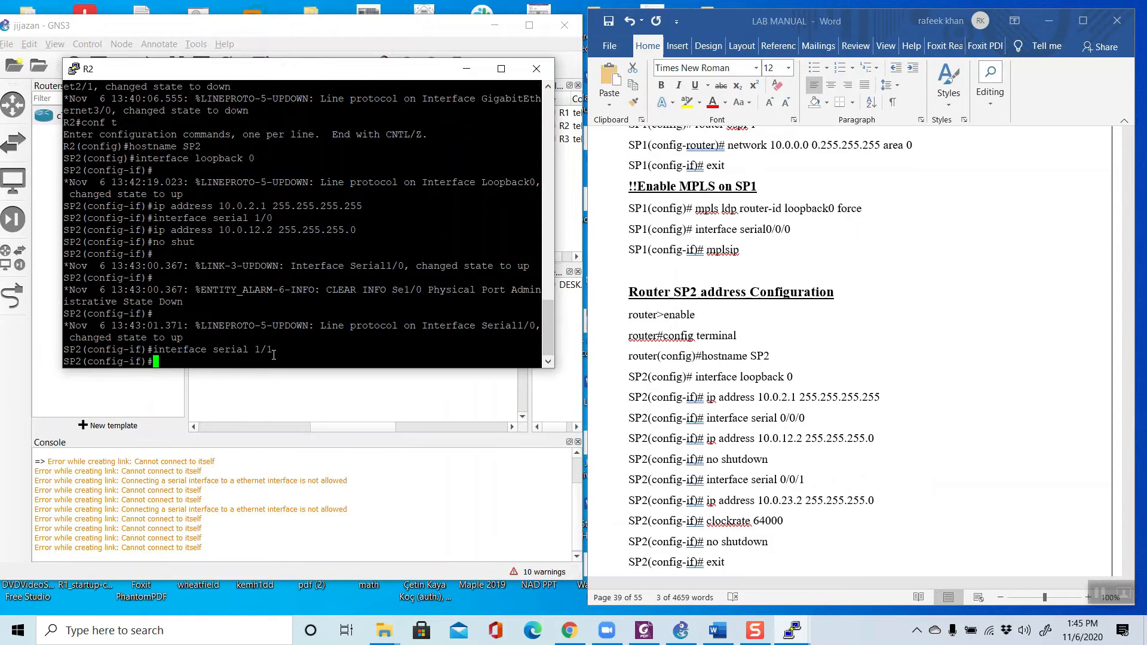
# Step: Assign SP2's serial 1/1 the address 10.0.23.2 255.255.255.0 with the ip address command copied from the manual
pyautogui.click(769, 503)
pyautogui.scroll(-3, 768, 501)
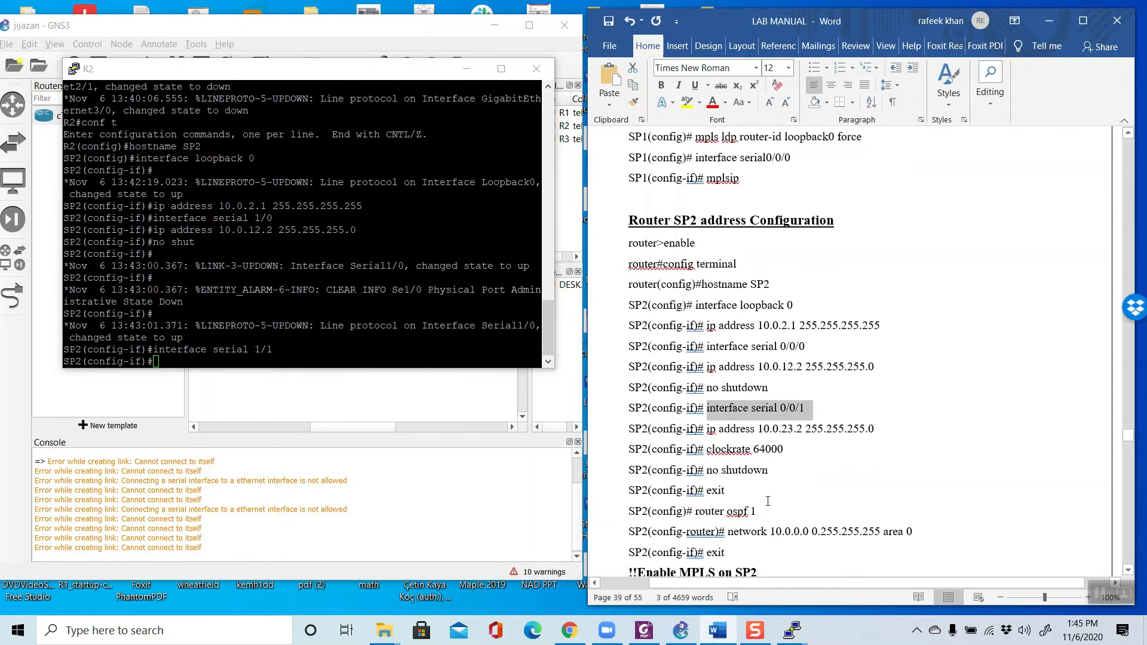
pyautogui.scroll(-1, 768, 501)
pyautogui.moveTo(706, 357); pyautogui.dragTo(878, 357)
pyautogui.rightClick(850, 358)
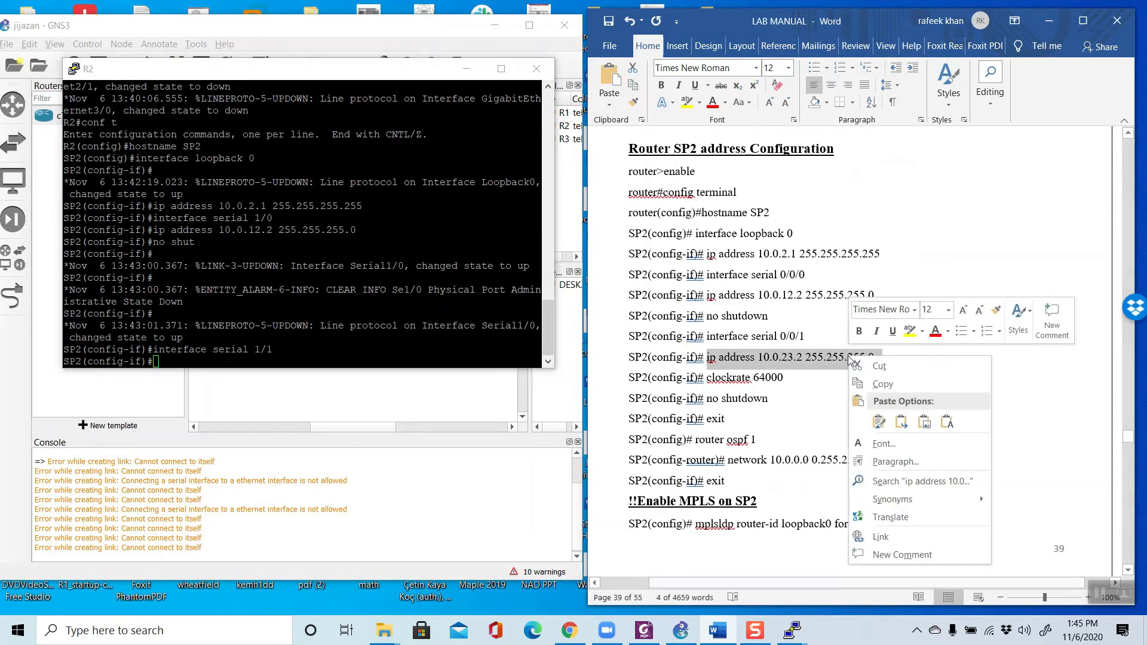
pyautogui.click(883, 384)
pyautogui.click(173, 361)
pyautogui.rightClick(173, 362)
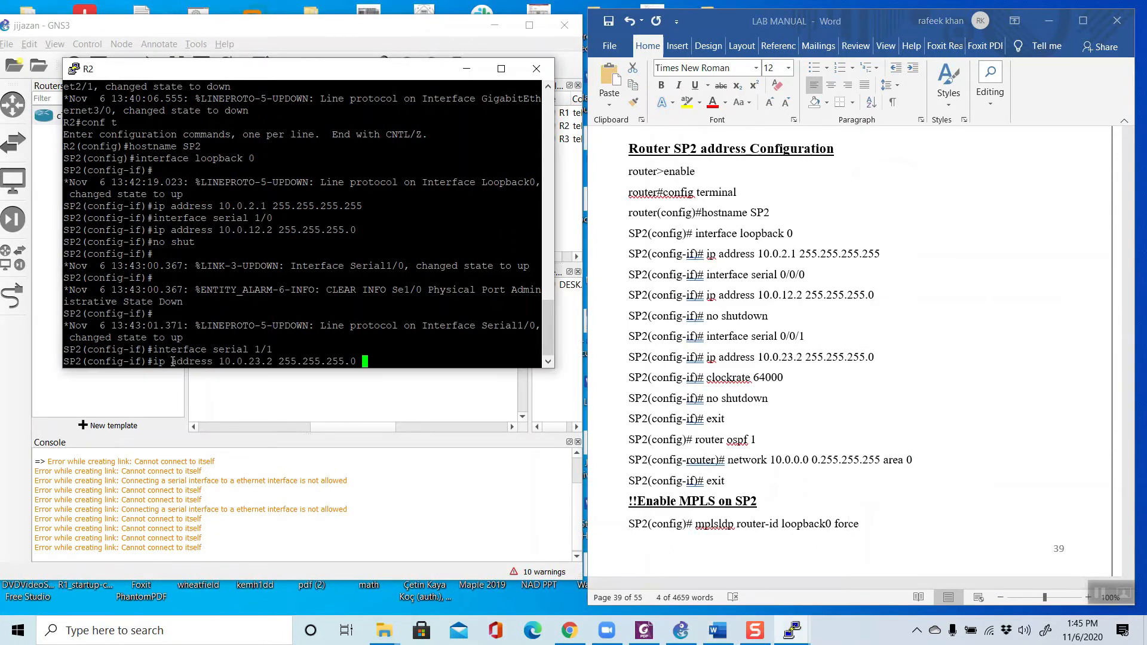
pyautogui.press('Return')
# Step: Set the clock rate of SP2's serial 1/1 to 64000 with the clockrate command copied from the manual
pyautogui.click(828, 385)
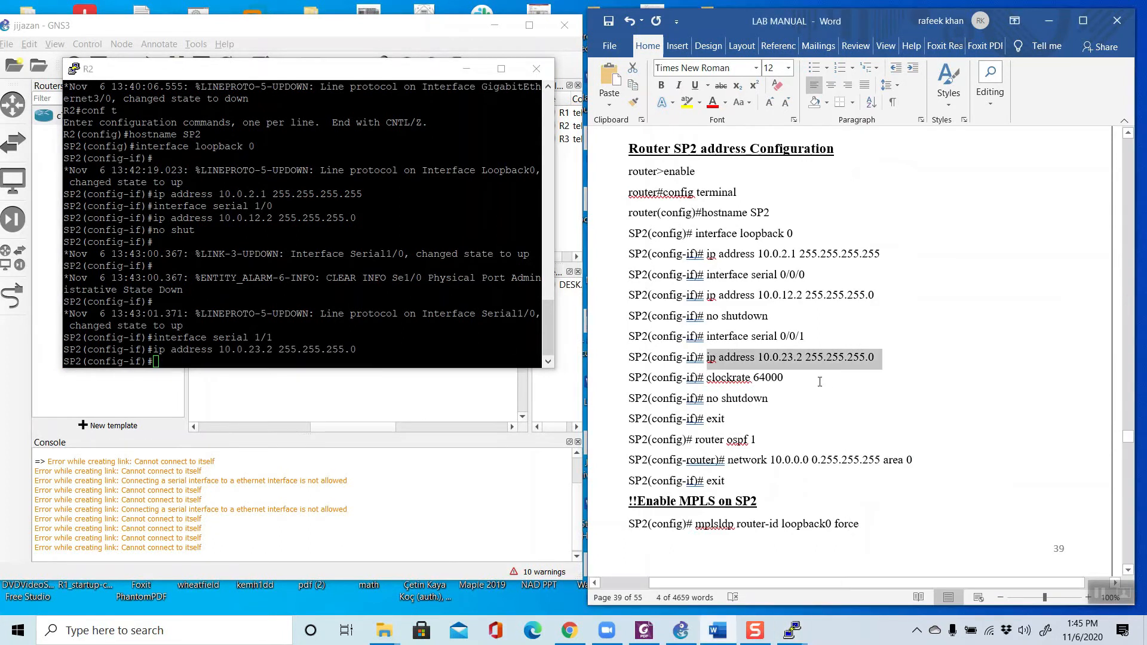
pyautogui.moveTo(707, 378); pyautogui.dragTo(784, 378)
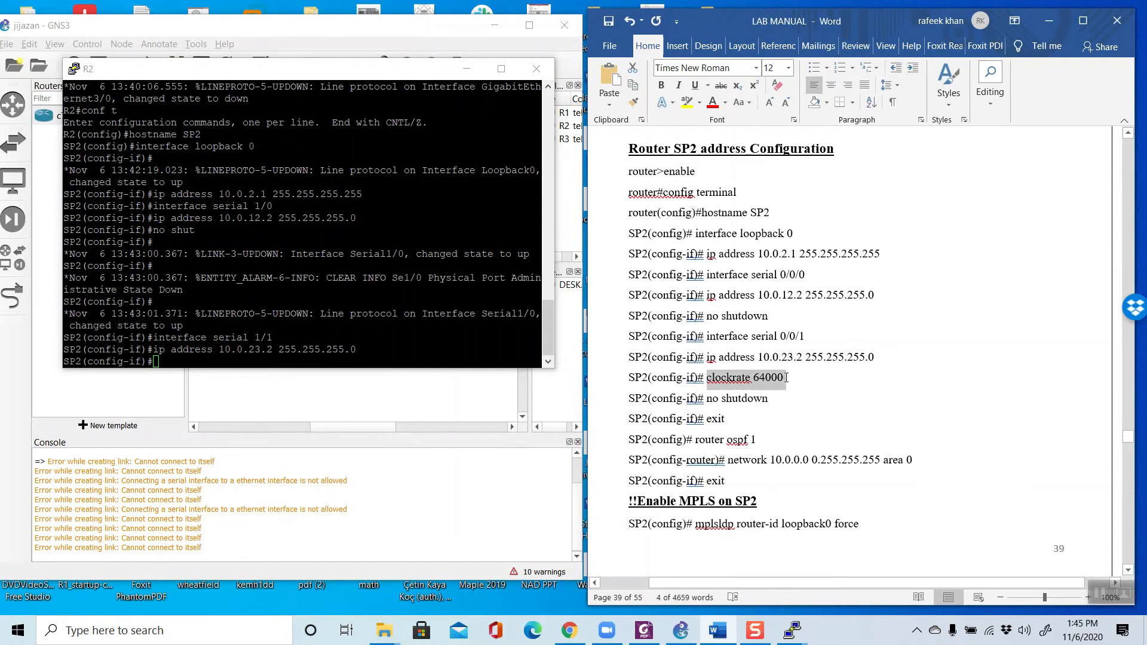
pyautogui.rightClick(757, 377)
pyautogui.click(796, 404)
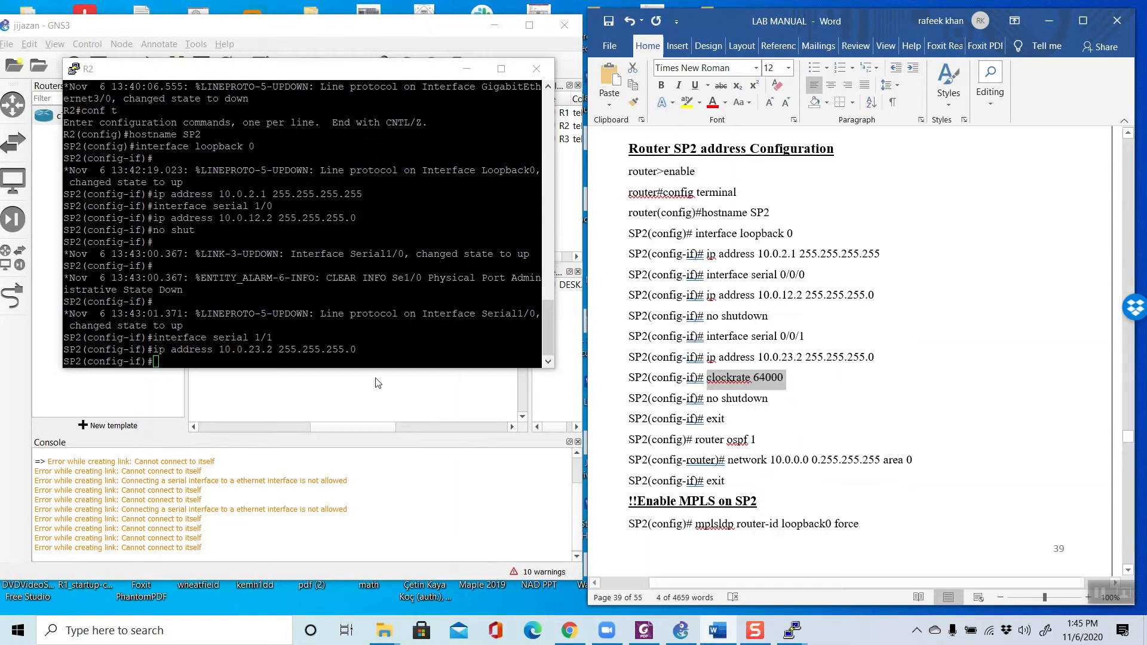
pyautogui.rightClick(233, 353)
pyautogui.press('Return')
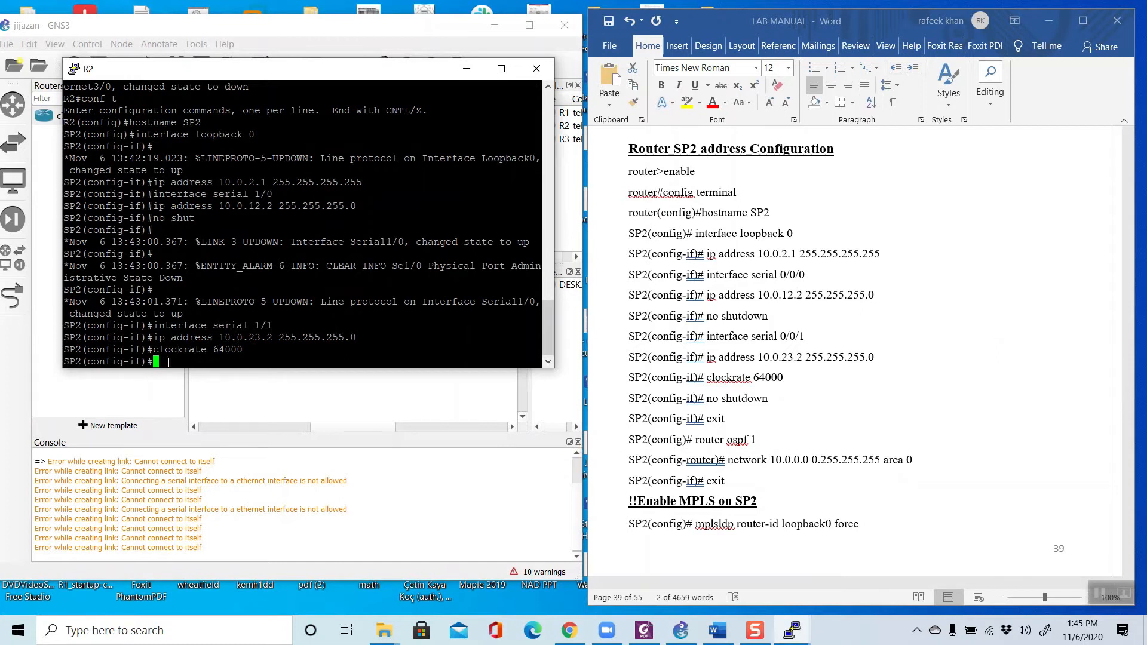
# Step: Bring up SP2's serial 1/1 interface with no shut and exit interface configuration mode
pyautogui.write('no shut')
pyautogui.press('Return')
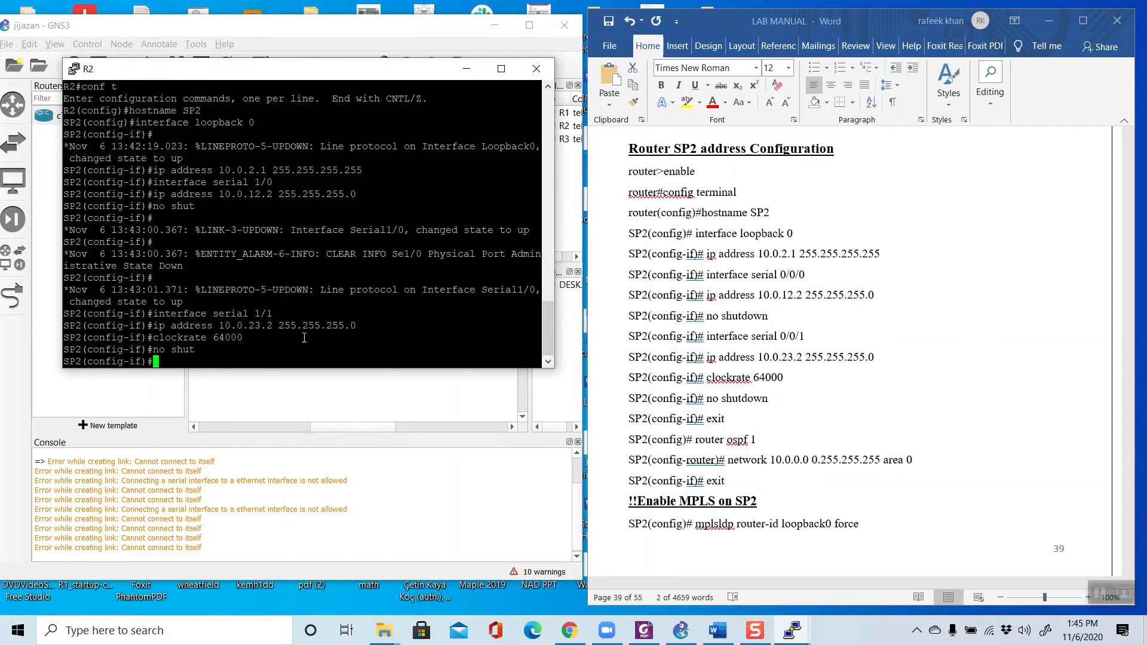
pyautogui.write('exit')
pyautogui.press('Return')
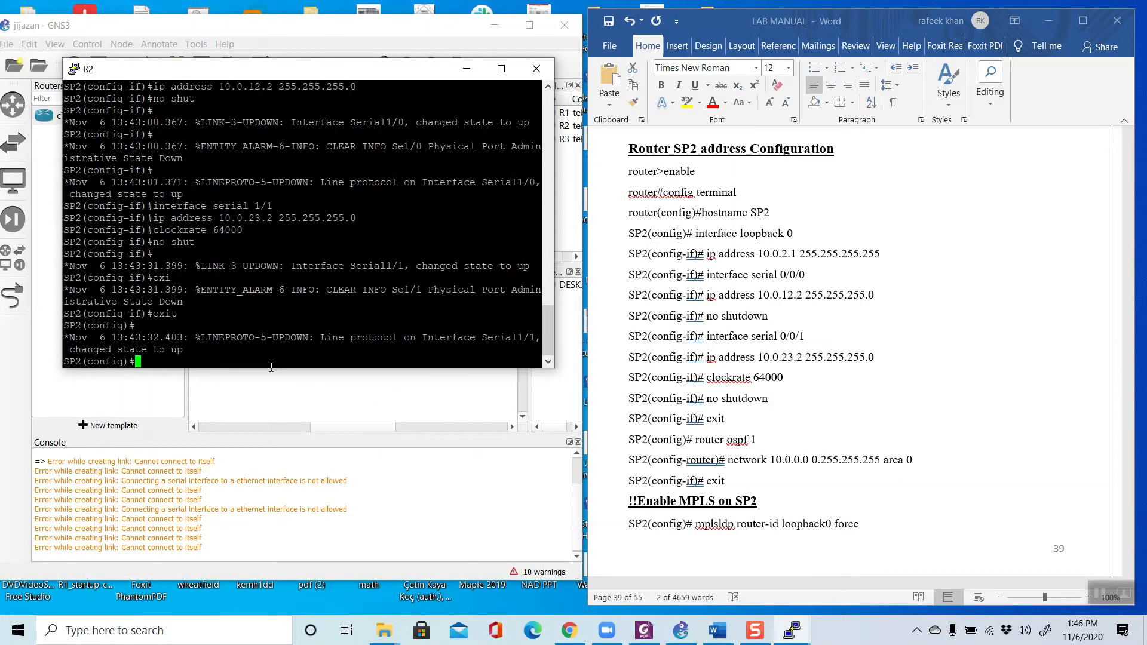
# Step: Start OSPF process 1 on SP2 with the router ospf 1 command copied from the manual
pyautogui.click(702, 441)
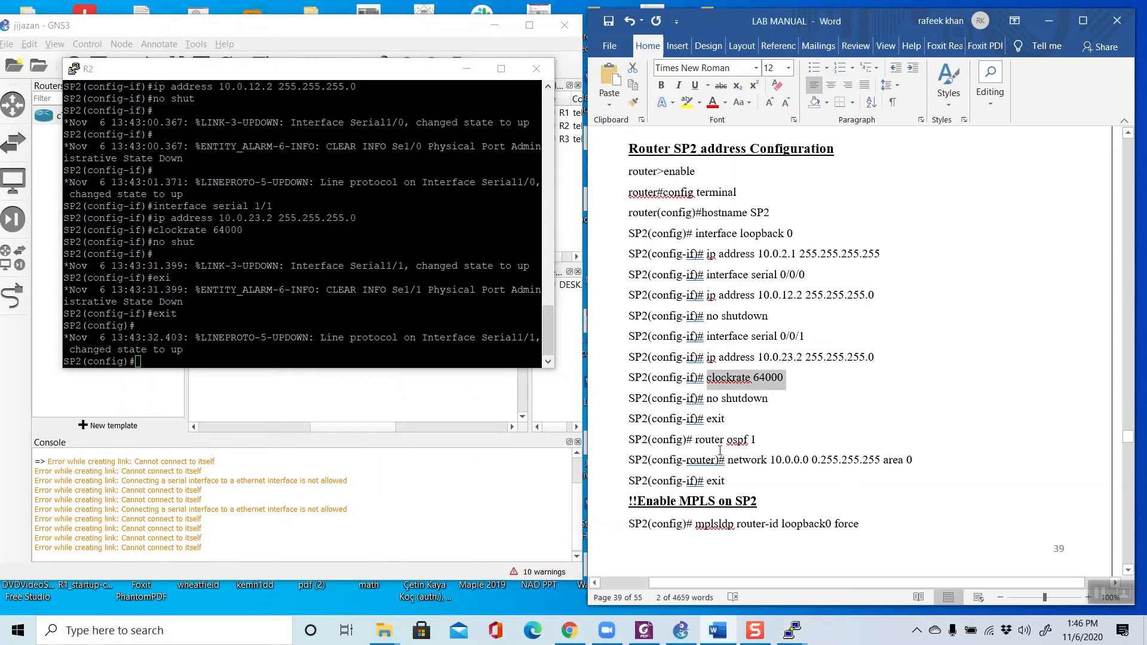
pyautogui.click(698, 439)
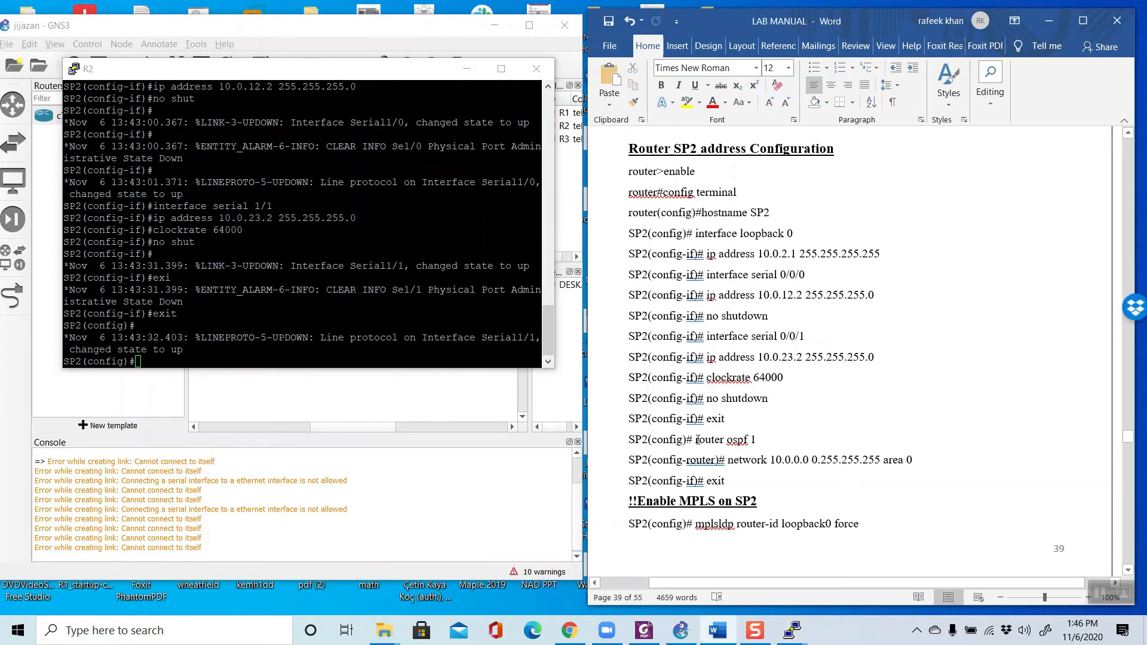
pyautogui.moveTo(695, 440); pyautogui.dragTo(757, 440)
pyautogui.rightClick(748, 441)
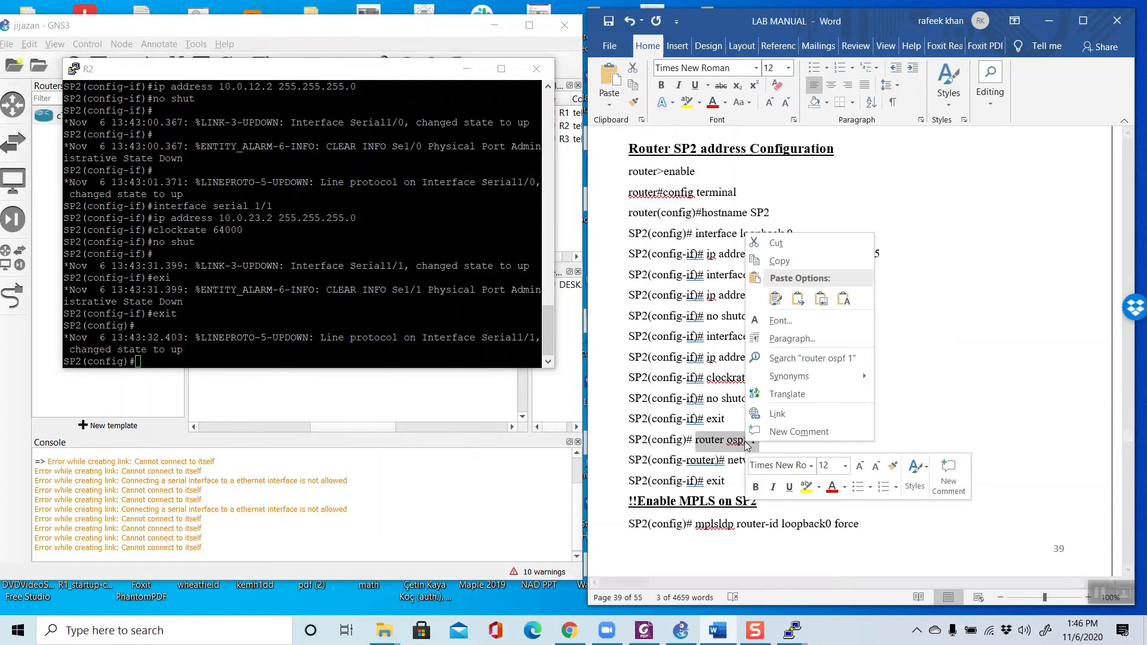
pyautogui.click(779, 261)
pyautogui.rightClick(248, 359)
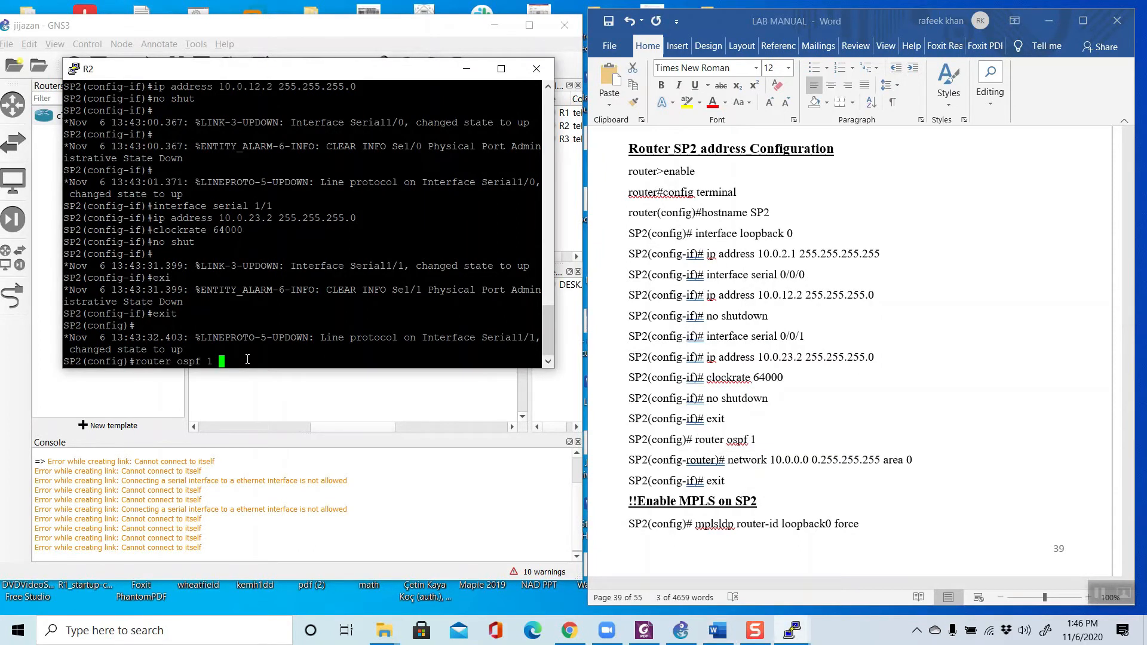
pyautogui.press('Return')
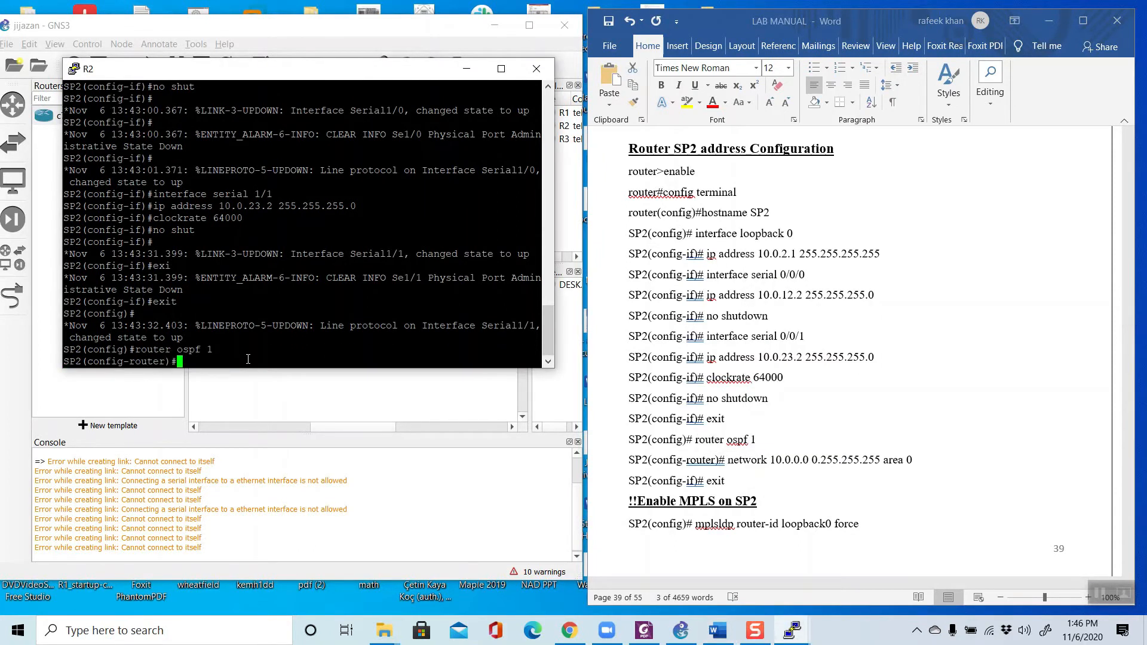
# Step: Add network 10.0.0.0 0.255.255.255 area 0 to SP2's OSPF process using the manual's command, and exit router configuration mode
pyautogui.click(809, 485)
pyautogui.scroll(-3, 810, 484)
pyautogui.moveTo(746, 356); pyautogui.dragTo(919, 353)
pyautogui.rightClick(877, 355)
pyautogui.click(906, 381)
pyautogui.rightClick(204, 355)
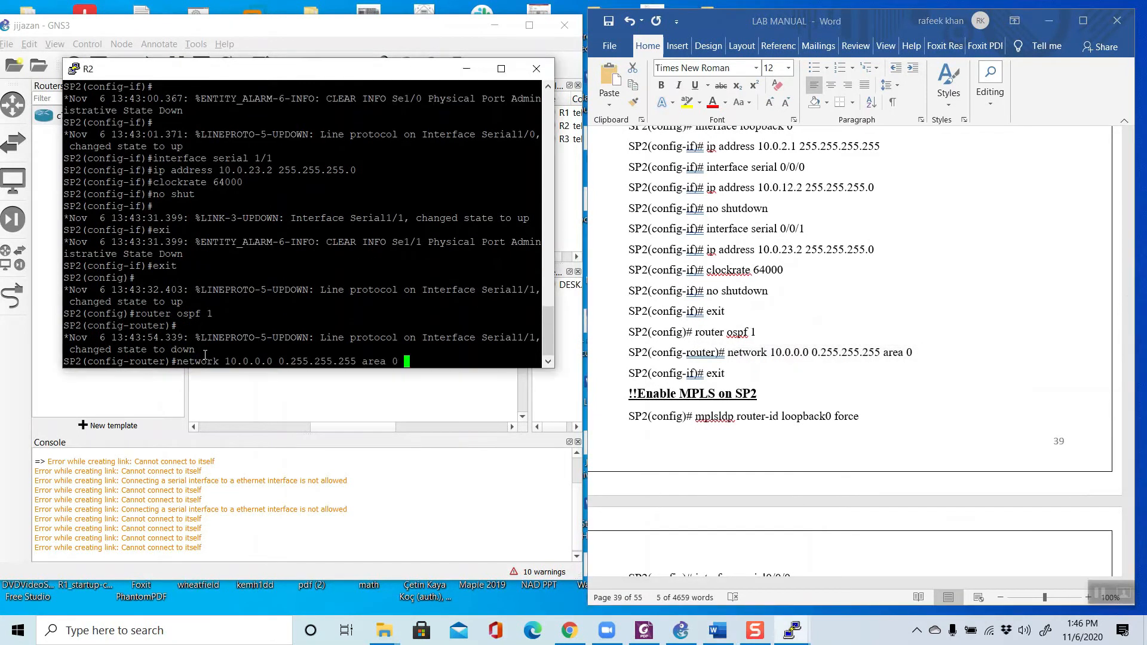
pyautogui.press('Return')
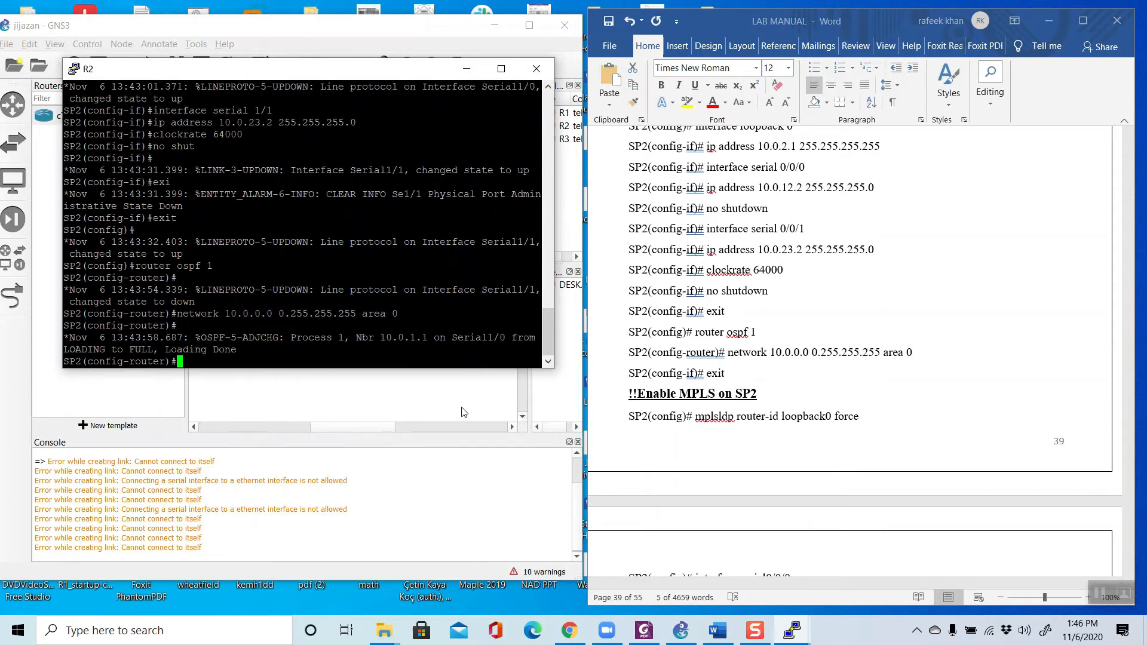
pyautogui.write('exit')
pyautogui.press('Return')
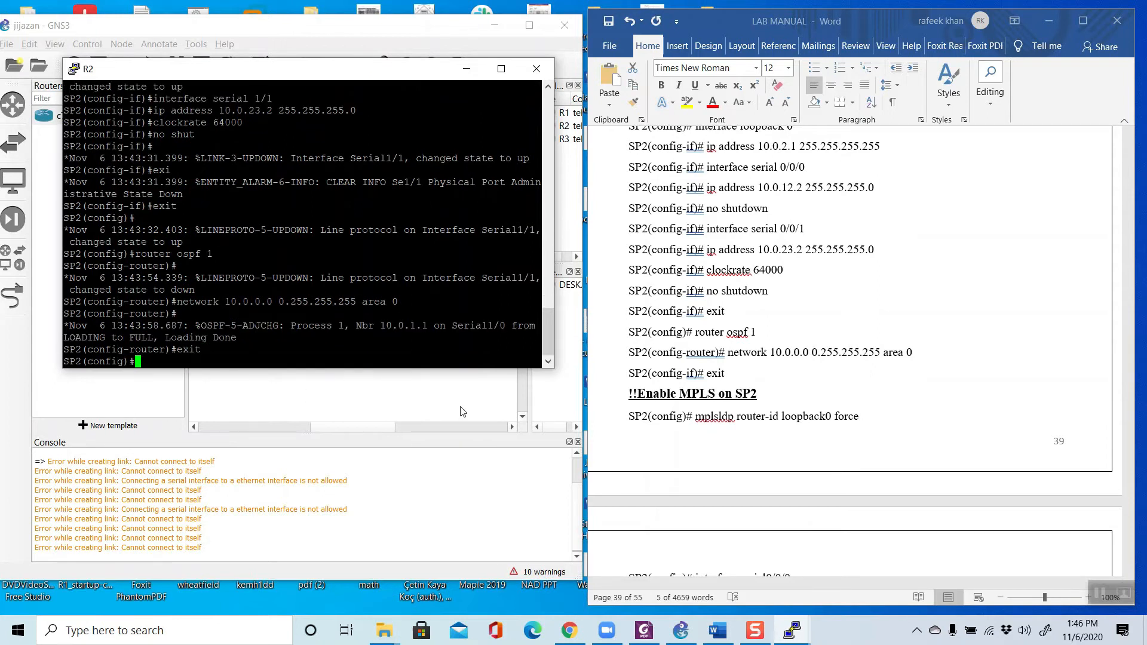
pyautogui.press('Return')
# Step: Split "mplsldp" into "mpls ldp" in the manual's SP2 section and run mpls ldp router-id loopback0 force on SP2
pyautogui.scroll(-2, 630, 385)
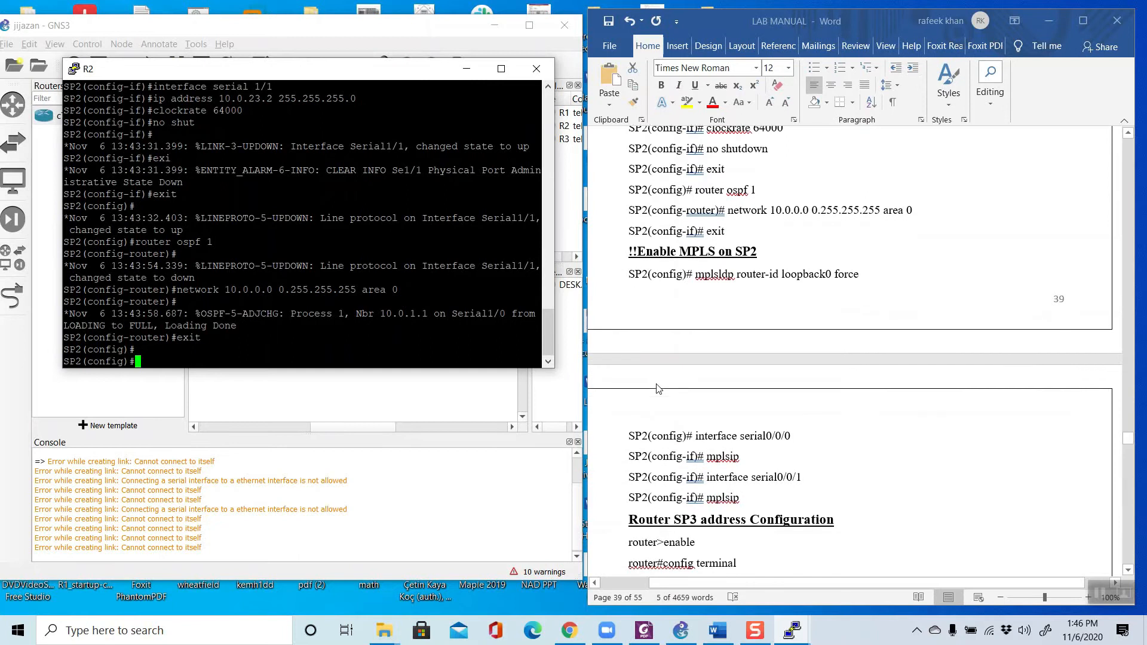
pyautogui.click(710, 293)
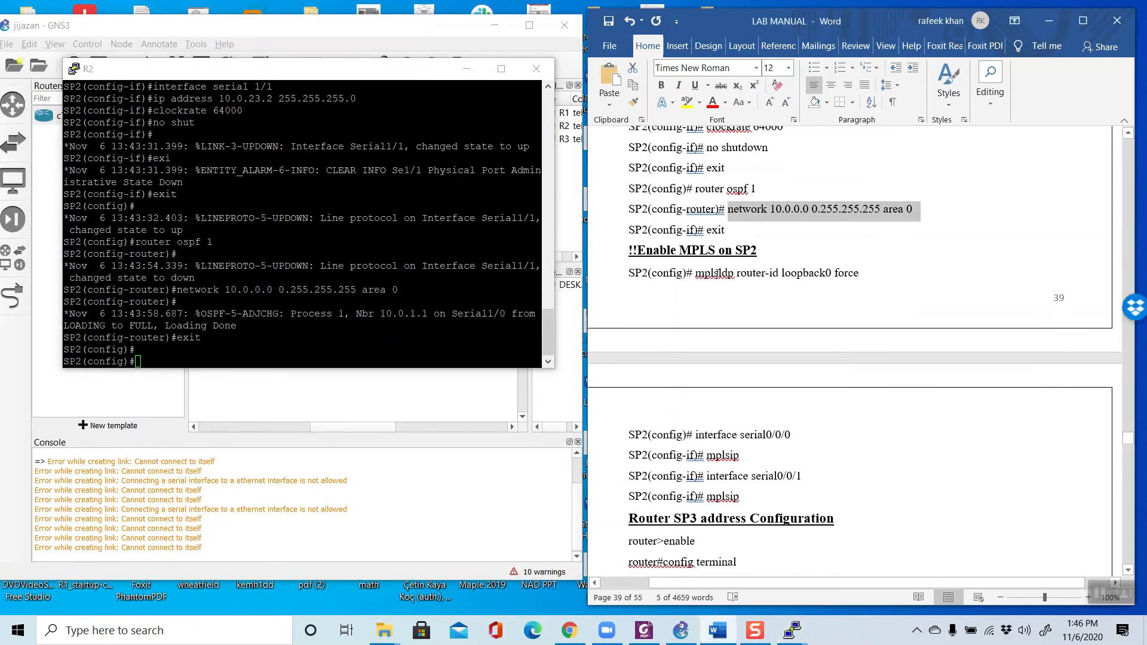
pyautogui.click(717, 273)
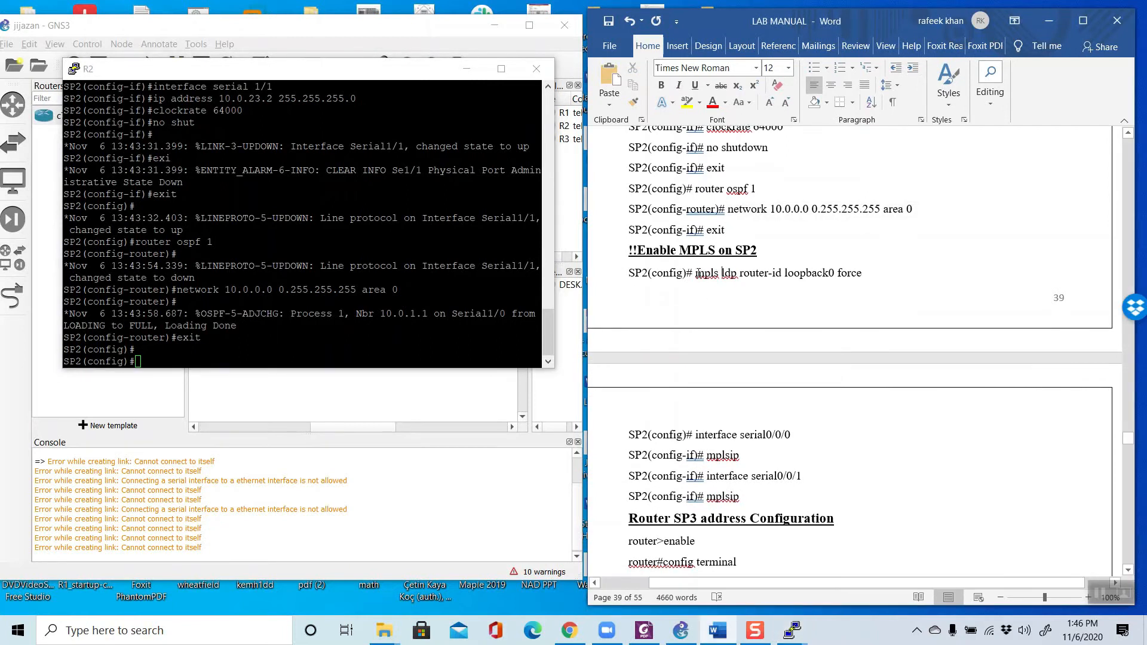
pyautogui.moveTo(698, 273); pyautogui.dragTo(867, 273)
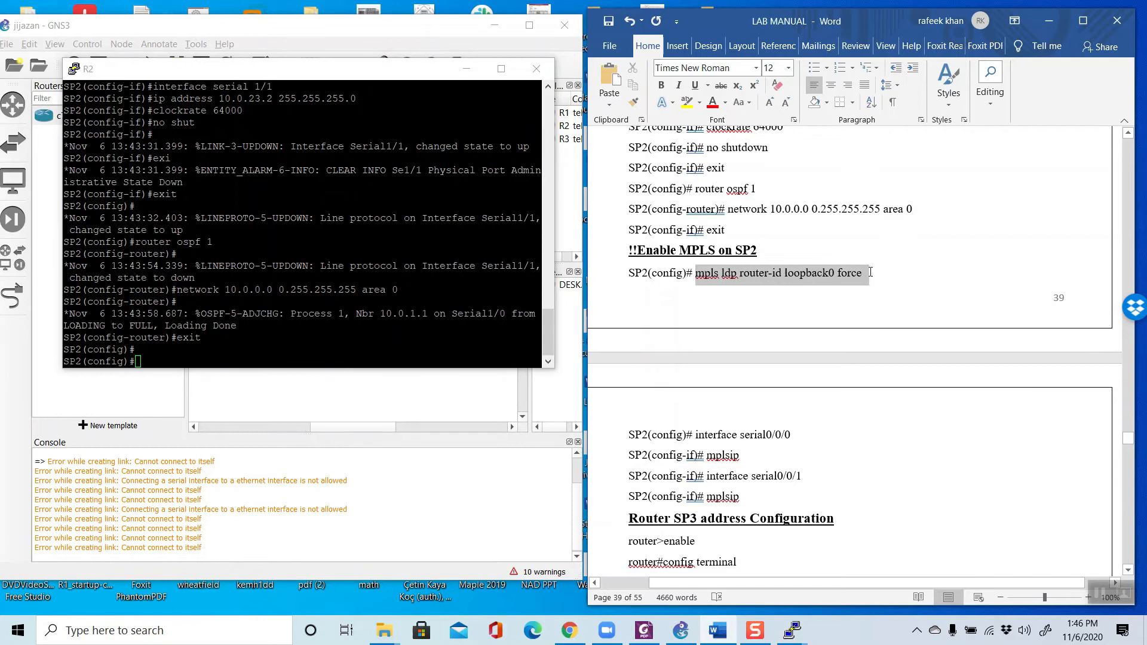
pyautogui.rightClick(821, 279)
pyautogui.click(854, 305)
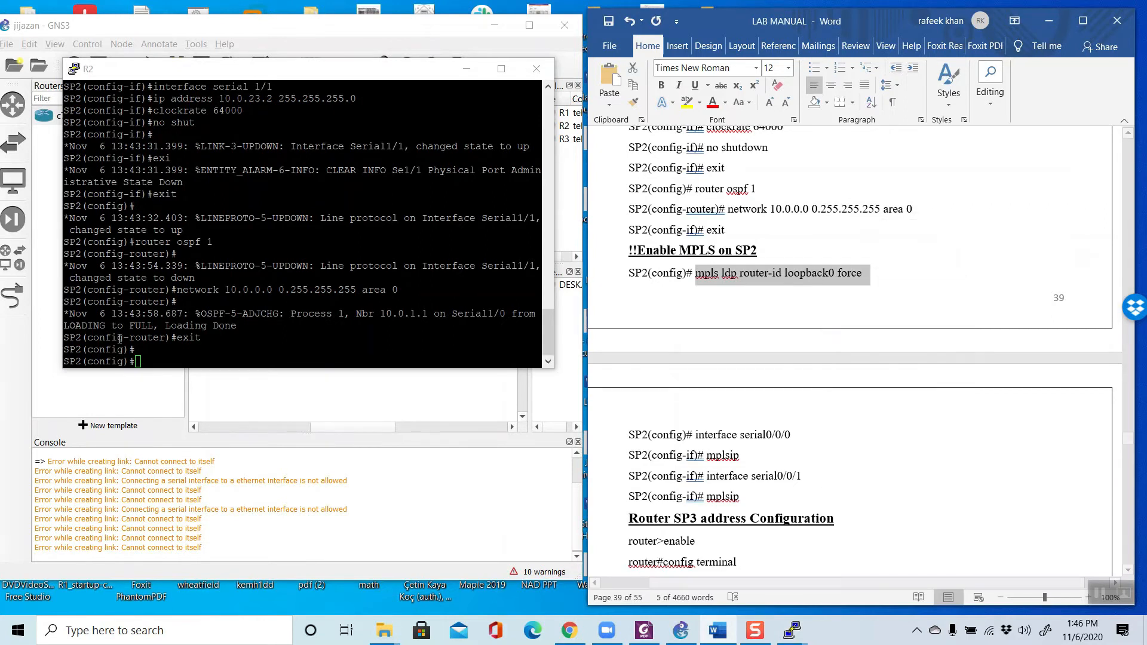
pyautogui.rightClick(171, 361)
pyautogui.press('Return')
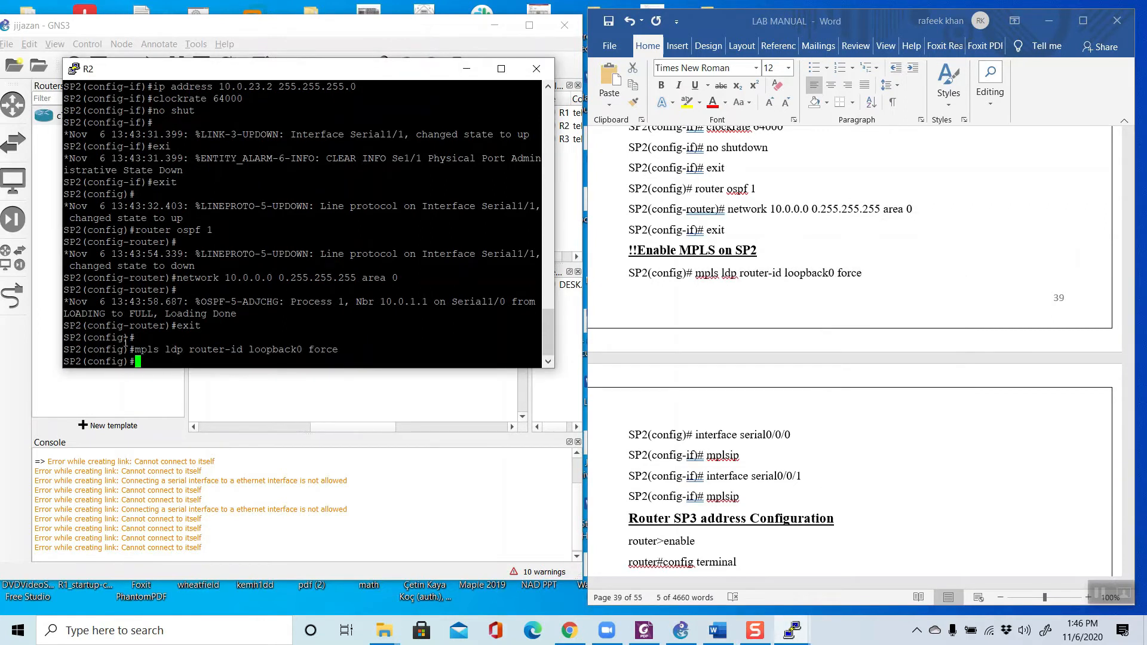
# Step: Enter interface configuration for SP2's serial 1/0, using the manual's interface command with the port number changed to 1/0
pyautogui.scroll(-3, 711, 391)
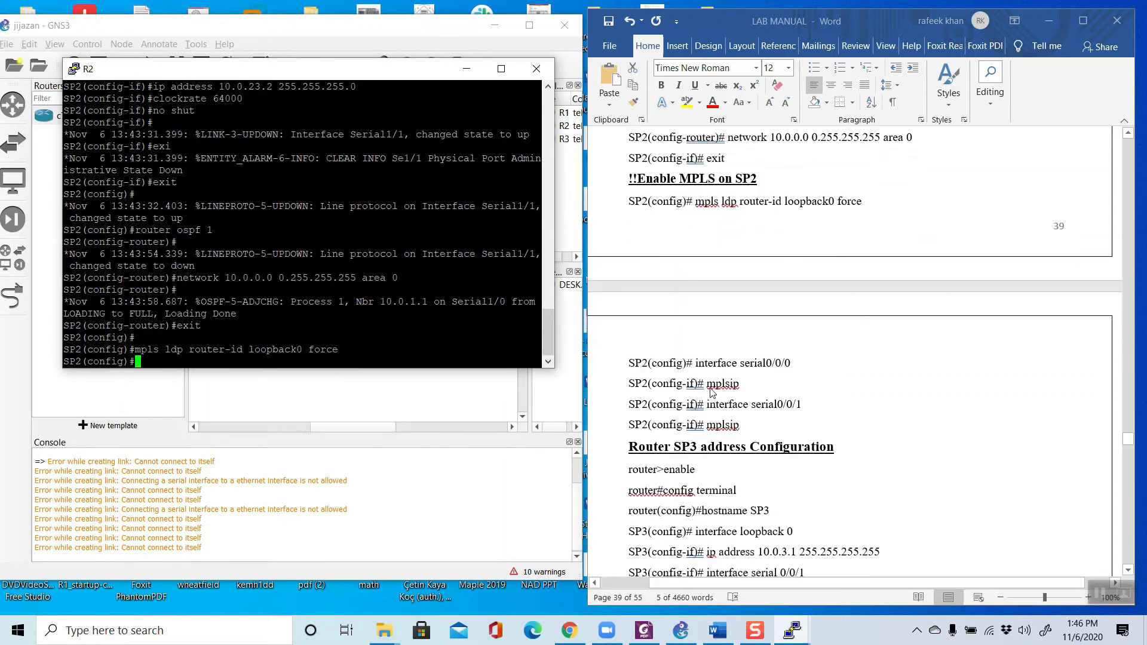
pyautogui.click(714, 379)
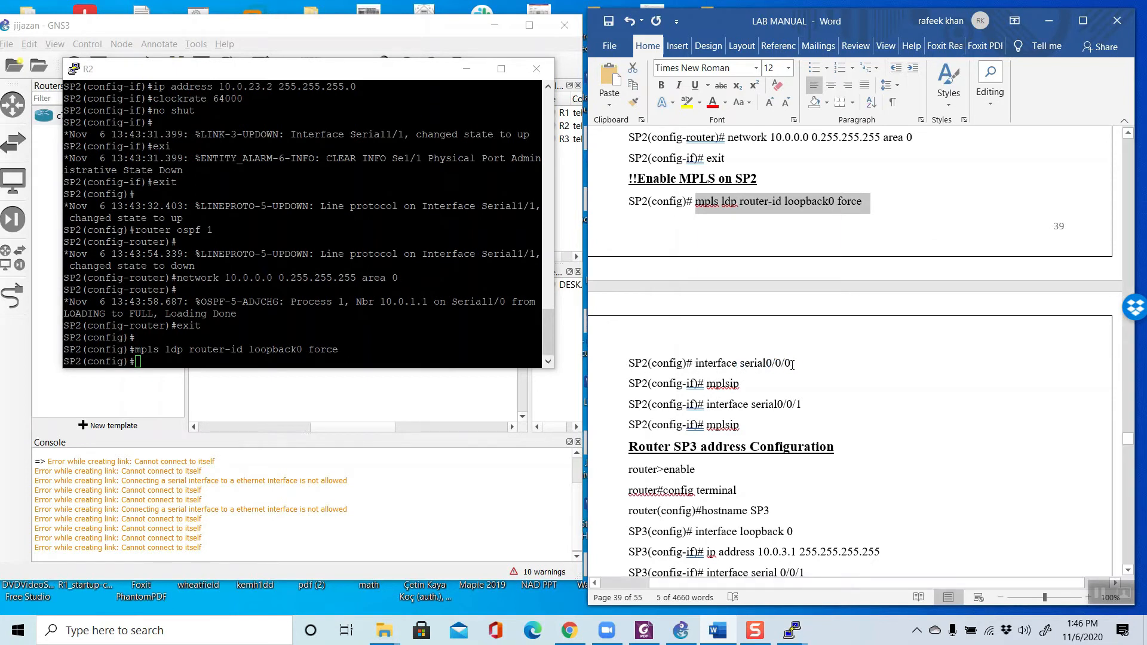
pyautogui.click(834, 367)
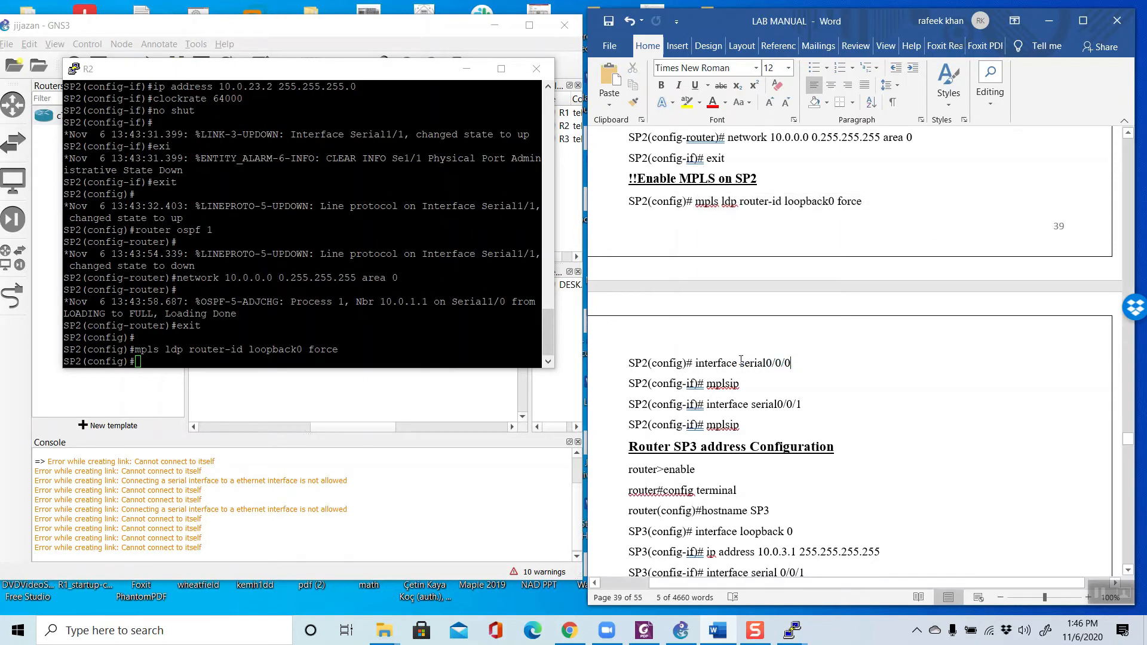
pyautogui.moveTo(807, 367); pyautogui.dragTo(695, 364)
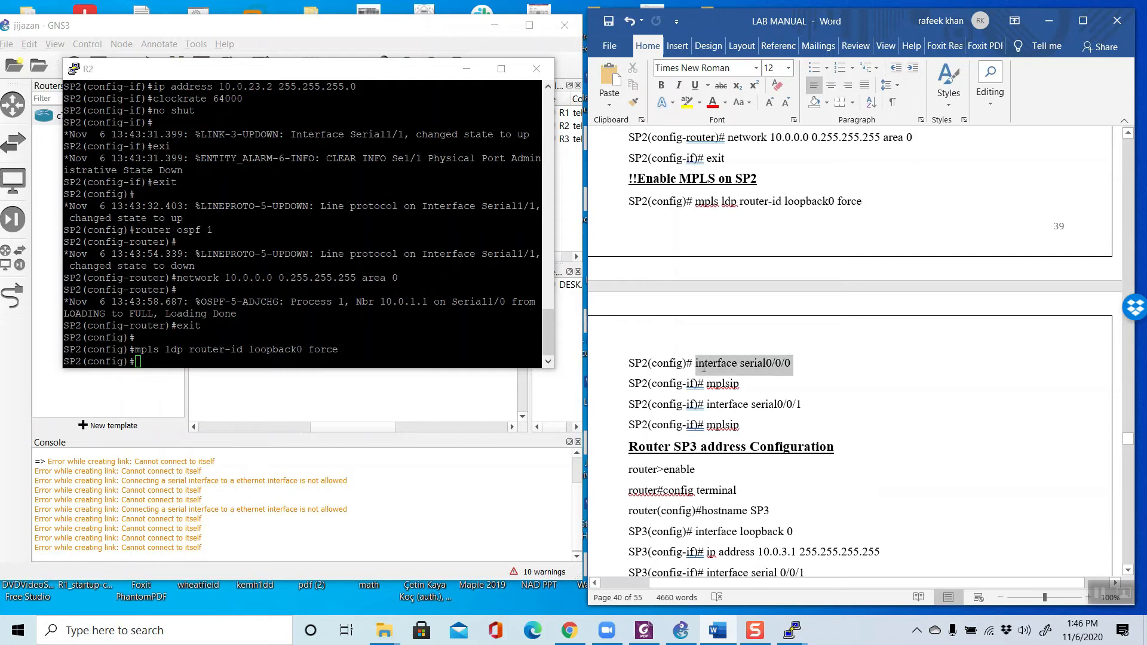
pyautogui.rightClick(705, 371)
pyautogui.click(737, 396)
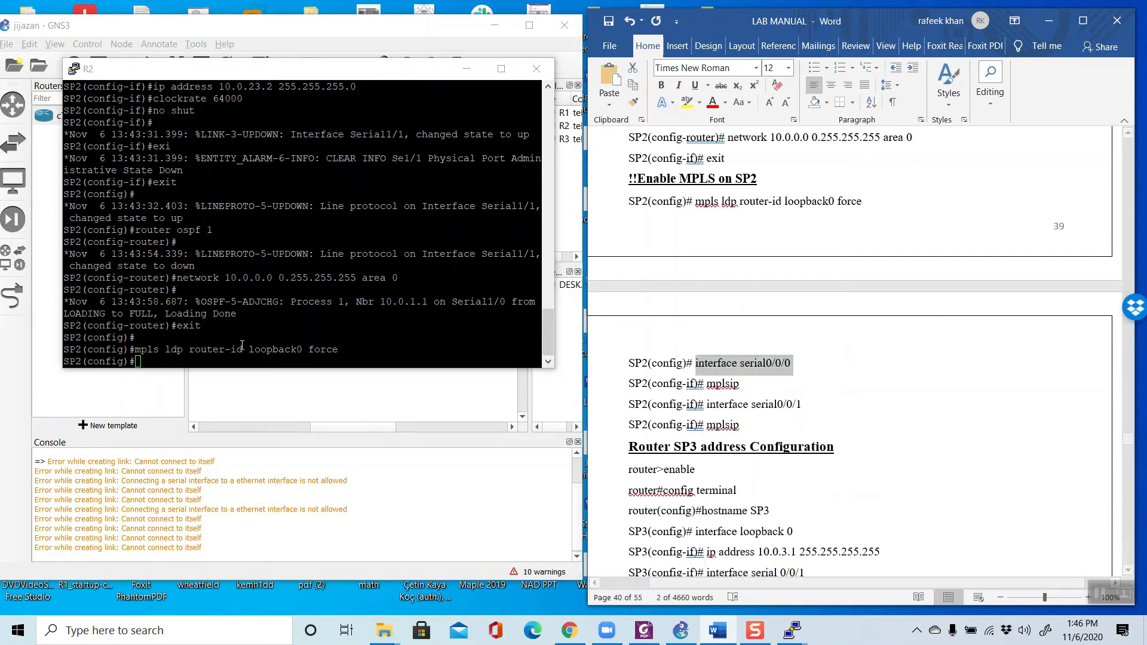
pyautogui.rightClick(228, 362)
pyautogui.press('BackSpace')
pyautogui.press('BackSpace')
pyautogui.press('BackSpace')
pyautogui.press('BackSpace')
pyautogui.press('BackSpace')
pyautogui.press('BackSpace')
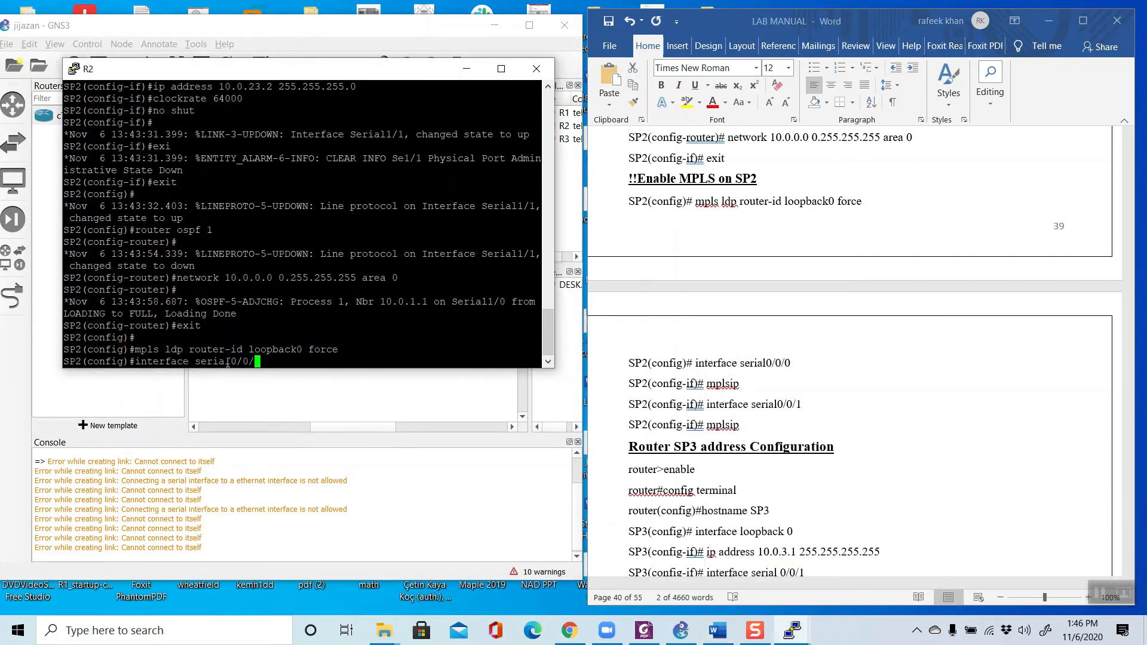
pyautogui.write('1/0')
pyautogui.press('Return')
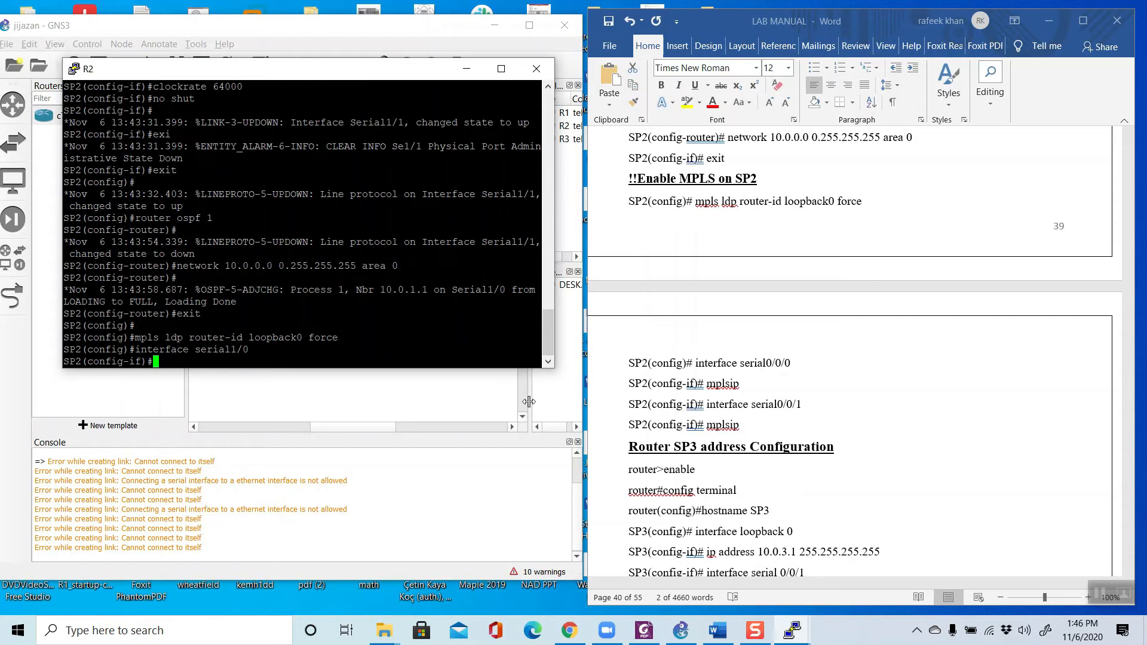
# Step: Enable MPLS on SP2's serial 1/0 interface with the mpls ip command
pyautogui.write('mpls ip')
pyautogui.press('Return')
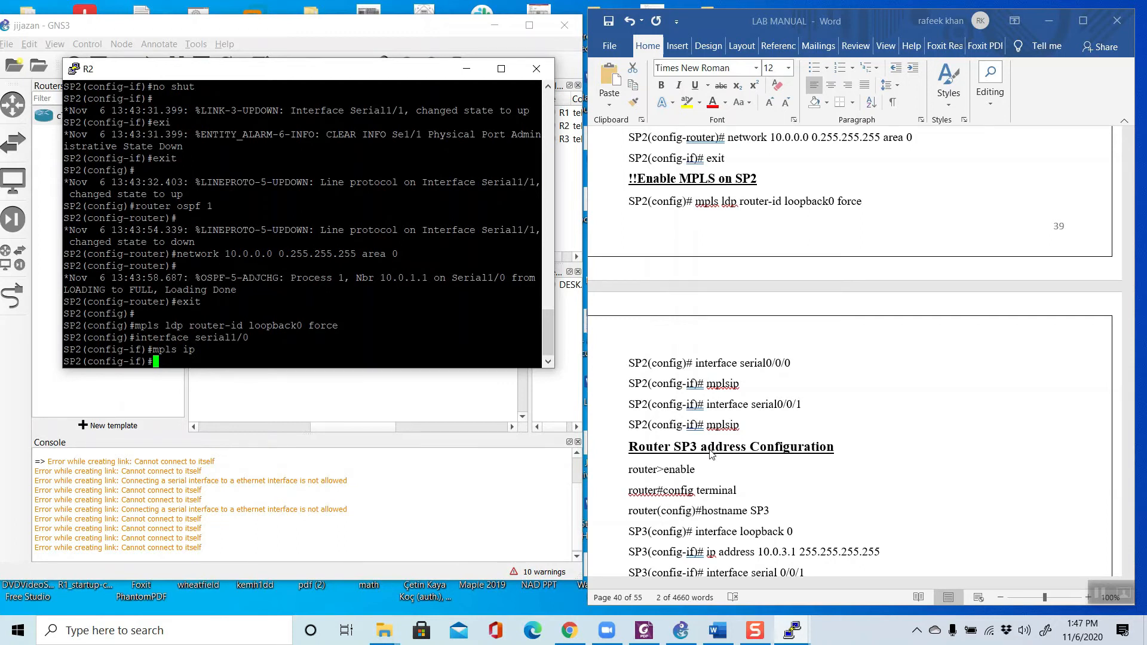
# Step: Switch to SP2's serial 1/1 interface, using the manual's interface command with the port number changed to 1/1
pyautogui.click(816, 425)
pyautogui.moveTo(801, 411); pyautogui.dragTo(706, 411)
pyautogui.rightClick(735, 410)
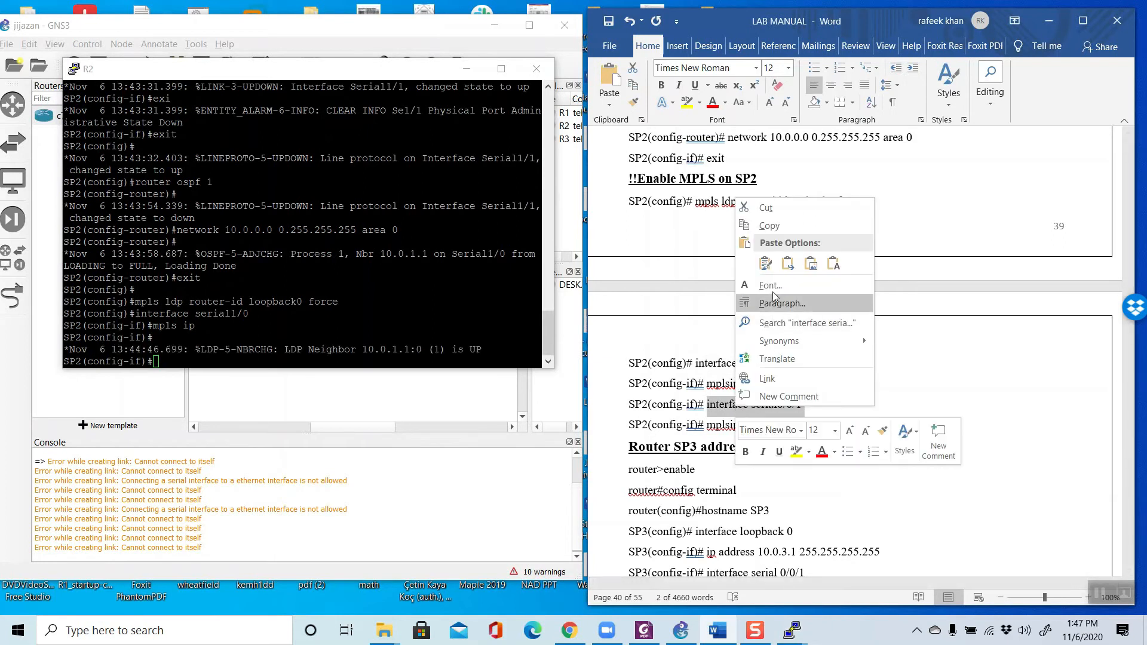
pyautogui.click(769, 226)
pyautogui.rightClick(252, 358)
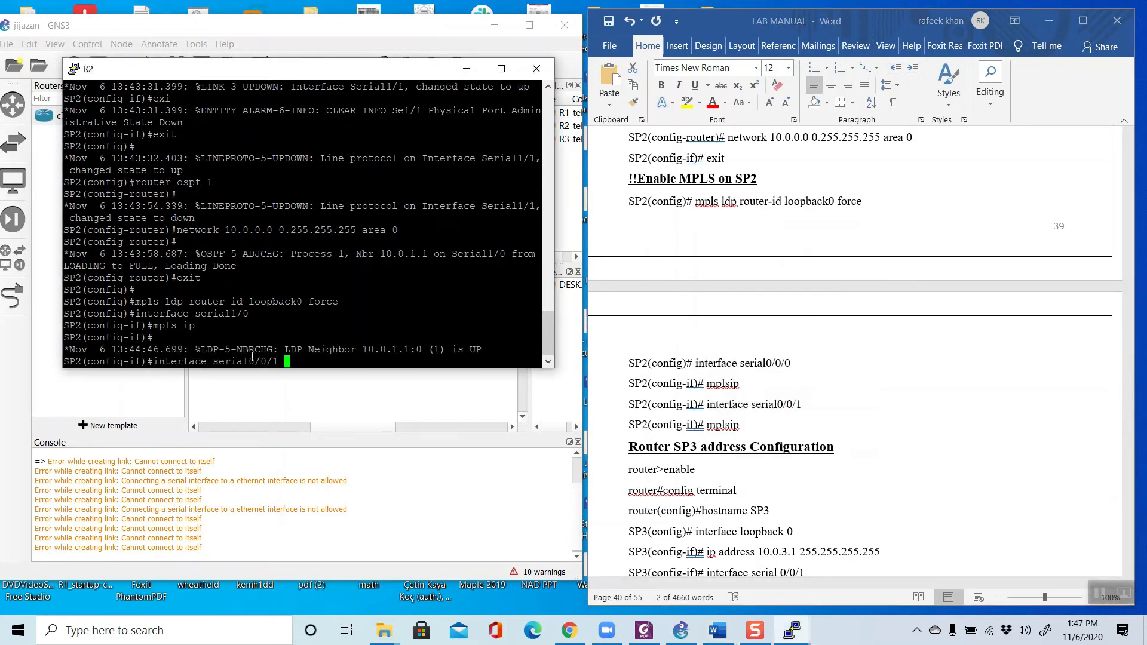
pyautogui.press('BackSpace')
pyautogui.press('BackSpace')
pyautogui.press('BackSpace')
pyautogui.write('1/1')
pyautogui.press('Return')
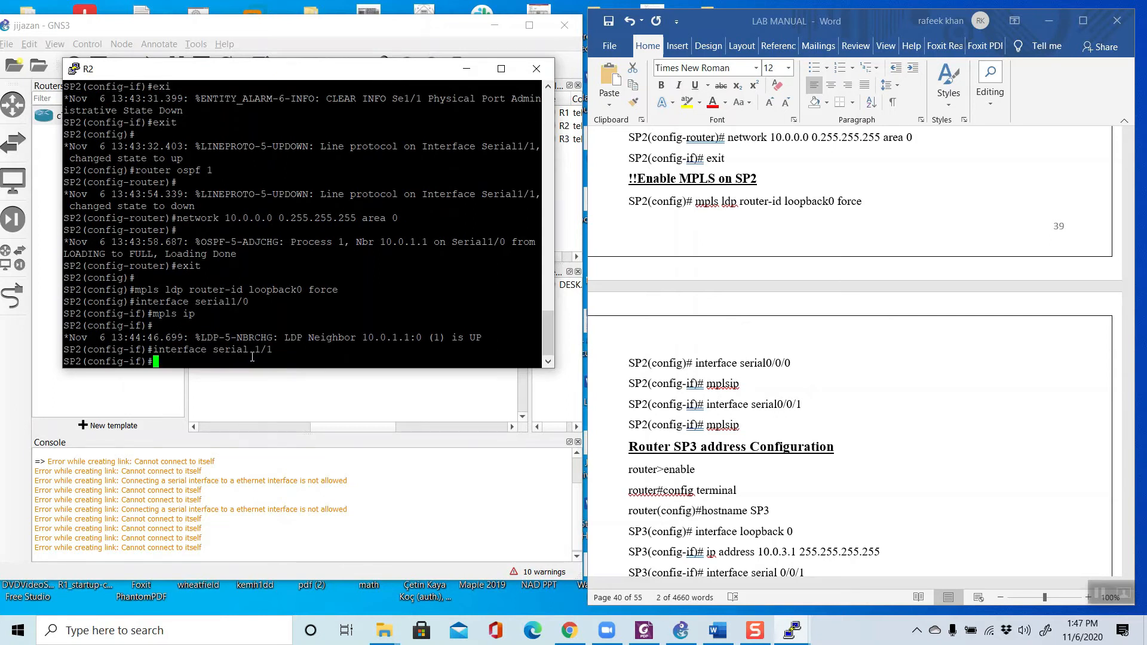
# Step: Enable MPLS on SP2's serial 1/1 interface with the mpls ip command
pyautogui.write('mpls ip')
pyautogui.press('Return')
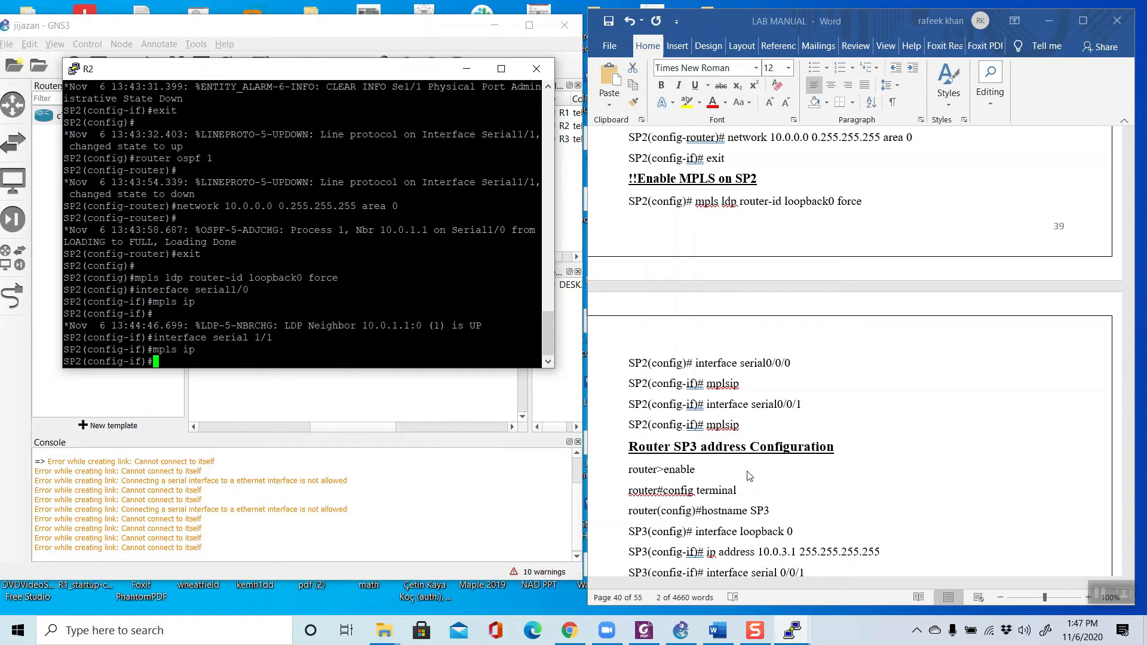
# Step: Minimize the R2 console, find the manual's SP3 section, and open R3's console at its command prompt
pyautogui.click(469, 72)
pyautogui.scroll(-4, 718, 328)
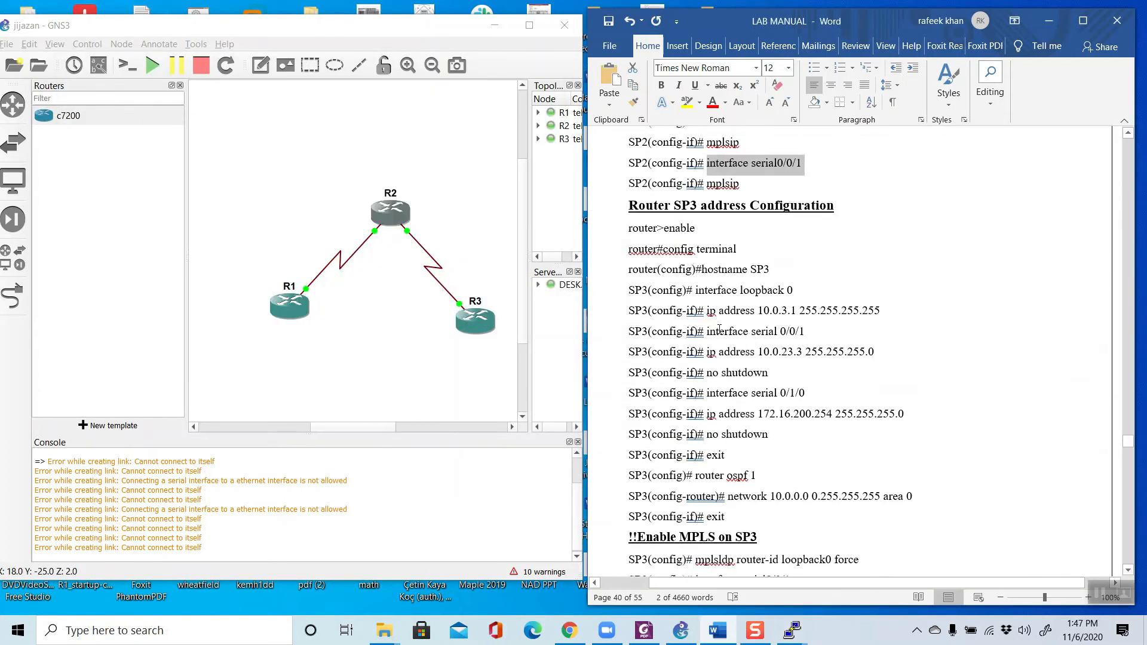
pyautogui.scroll(-2, 719, 328)
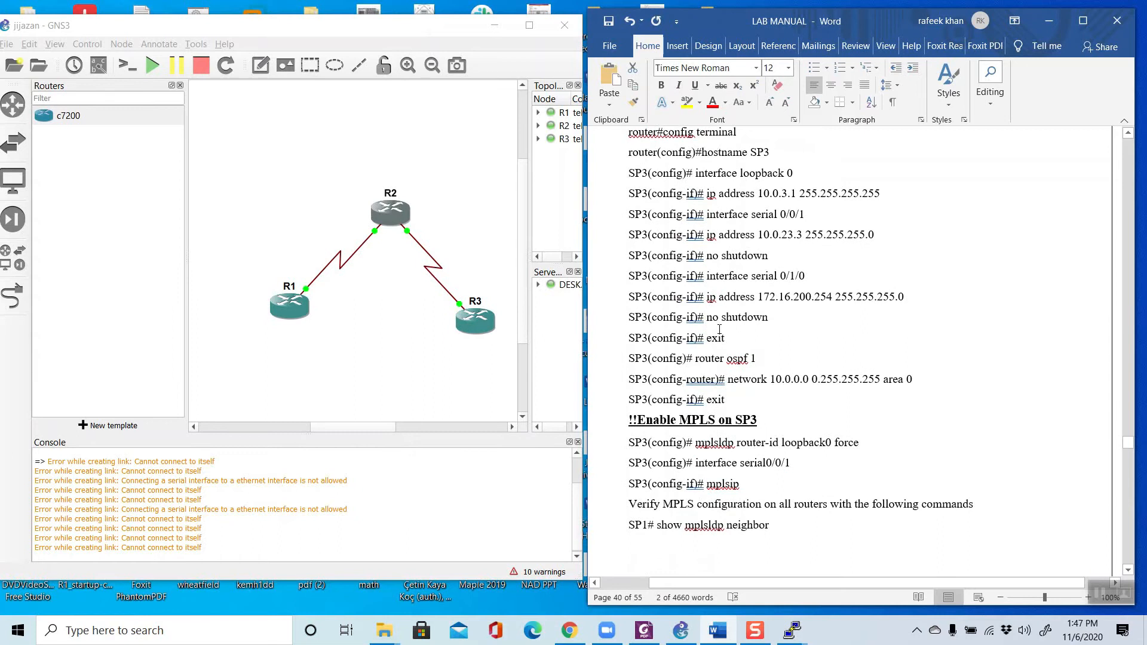
pyautogui.scroll(1, 719, 328)
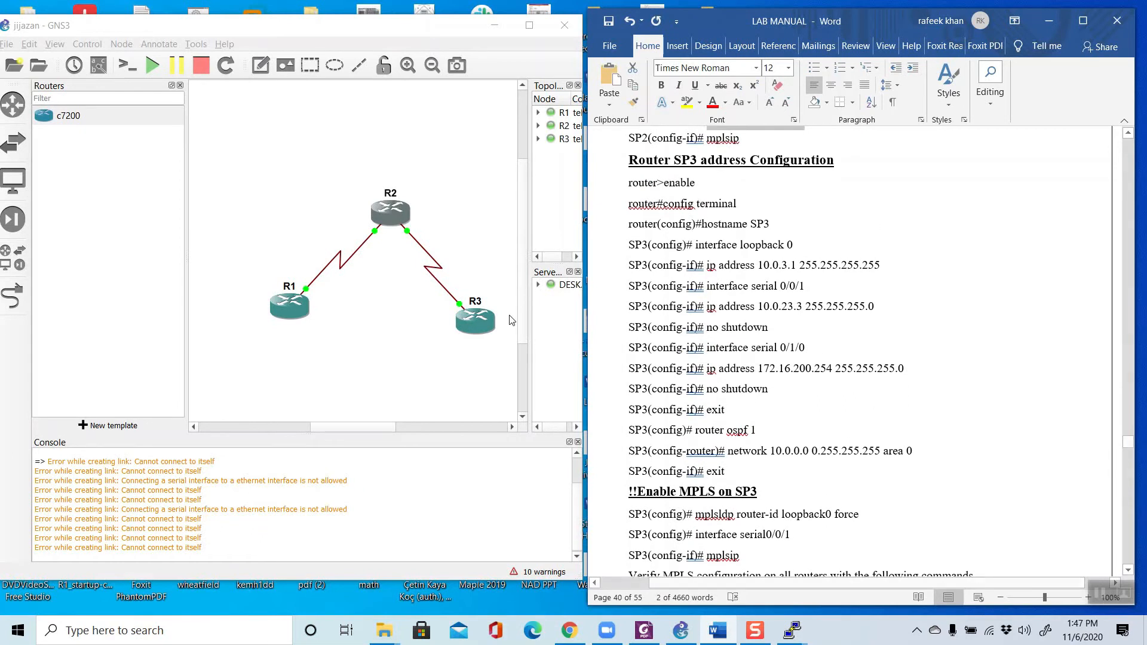
pyautogui.rightClick(469, 317)
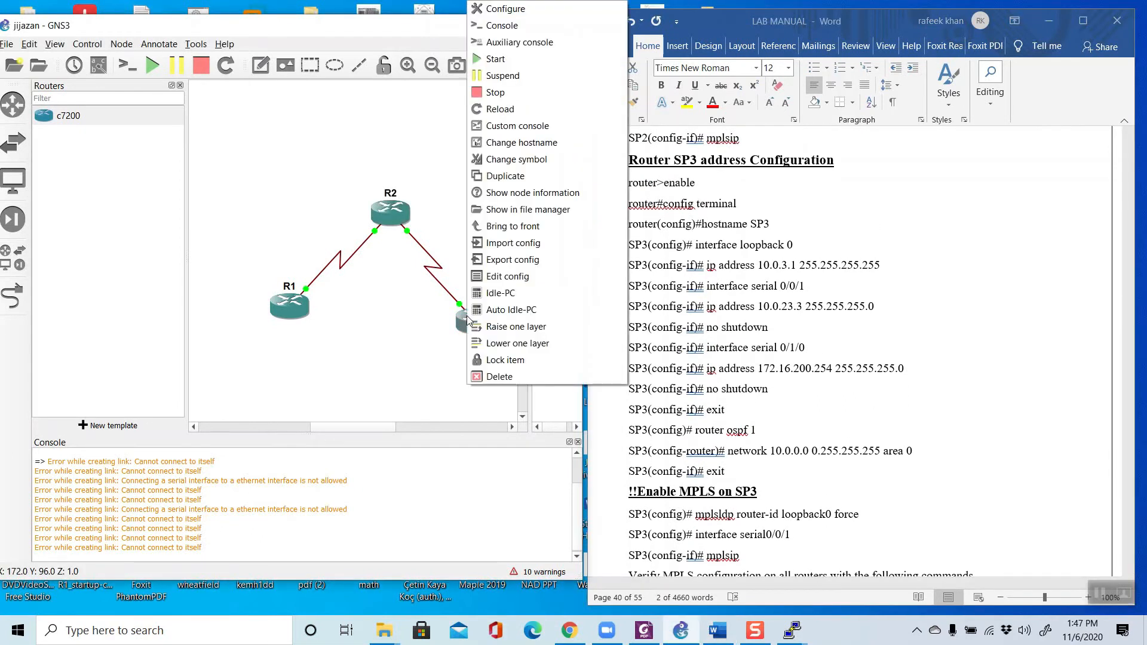
pyautogui.click(500, 26)
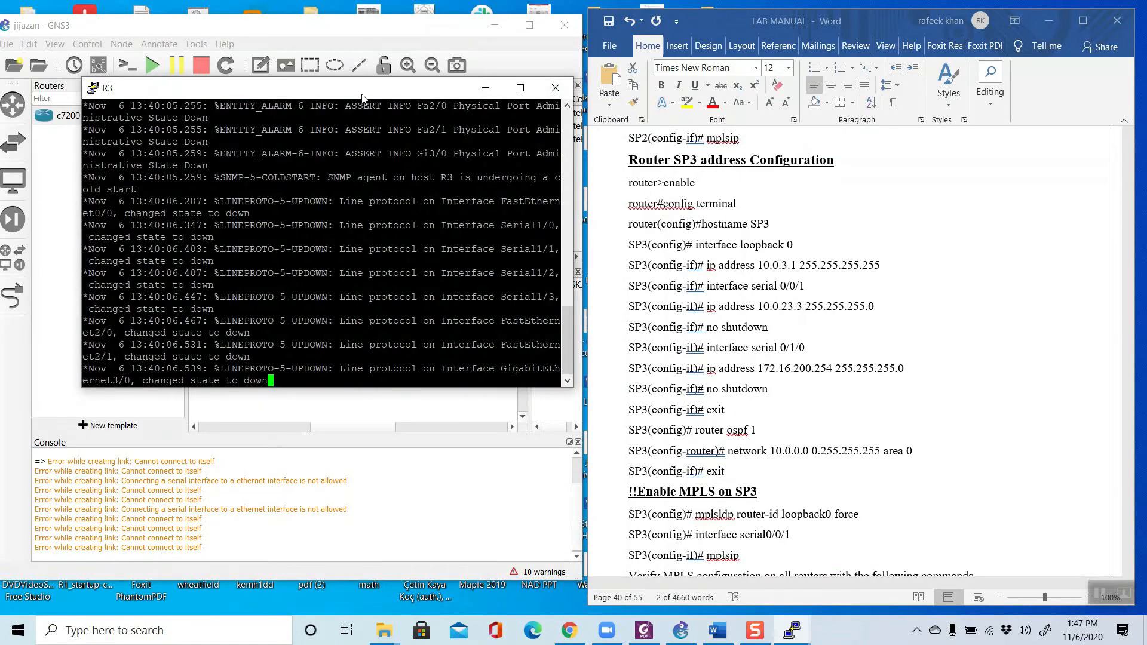
pyautogui.moveTo(362, 96); pyautogui.dragTo(328, 73)
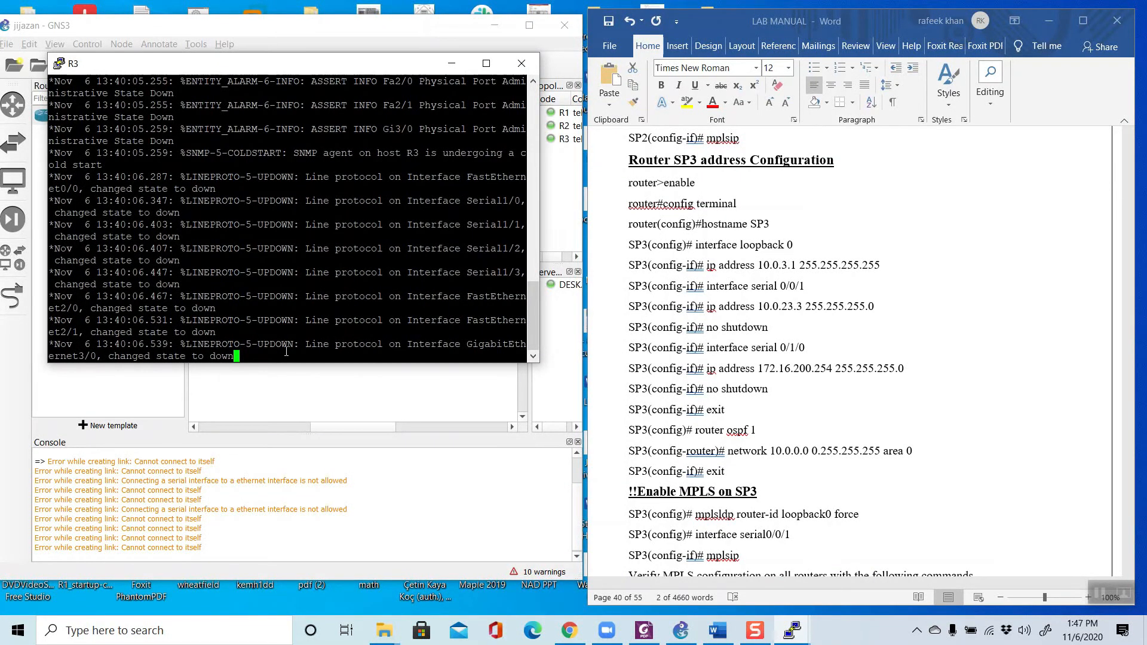
pyautogui.press('Return')
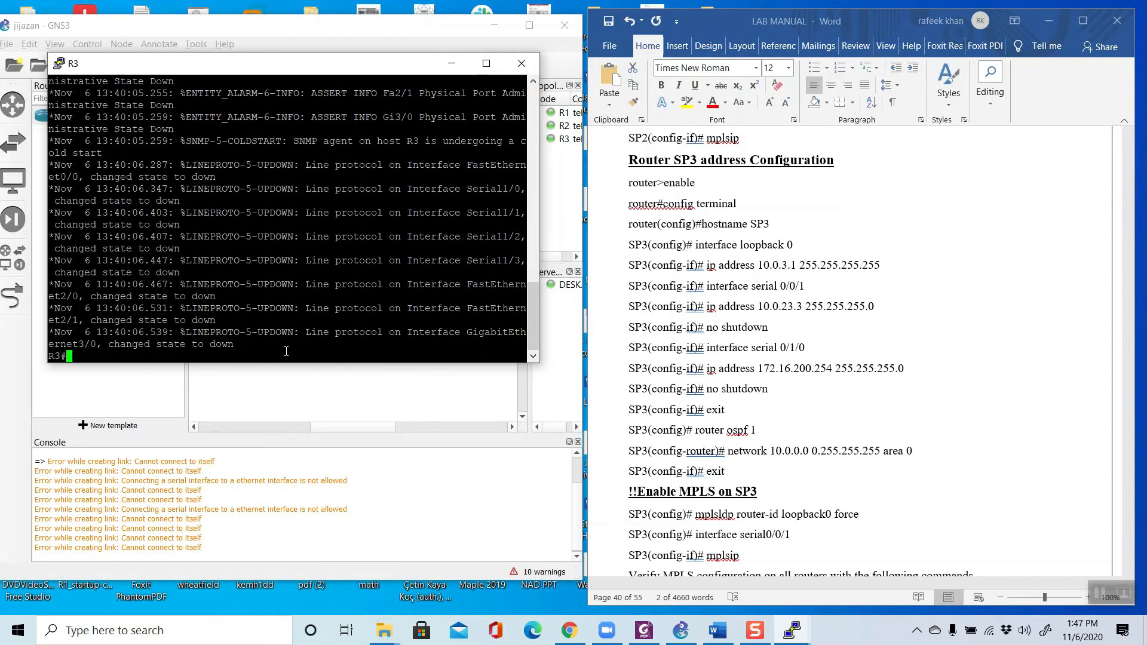
# Step: Enter global configuration mode on R3 with conf t and set its hostname to SP3 using the manual's command
pyautogui.write('conf t')
pyautogui.press('Return')
pyautogui.click(704, 224)
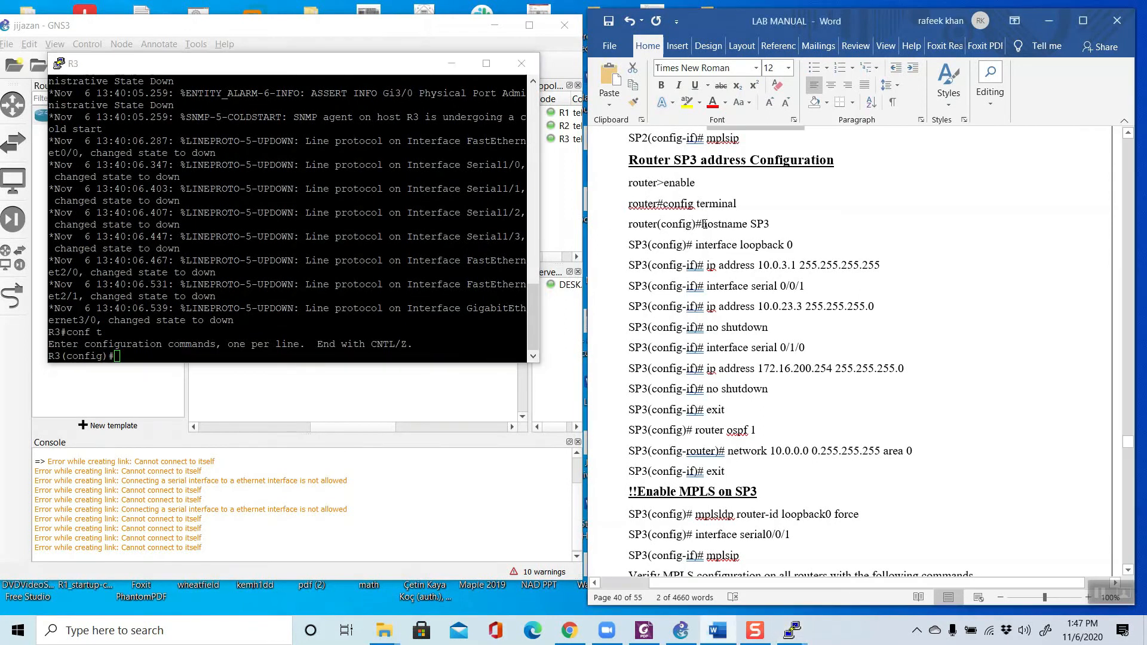
pyautogui.moveTo(703, 224); pyautogui.dragTo(768, 225)
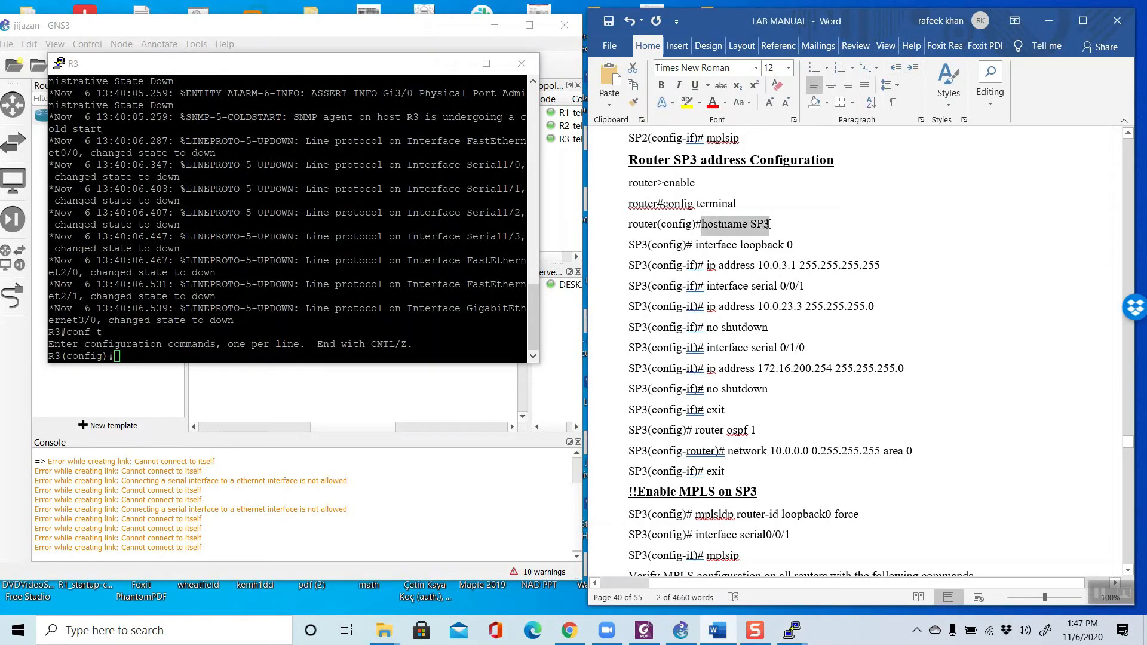
pyautogui.rightClick(767, 230)
pyautogui.click(798, 252)
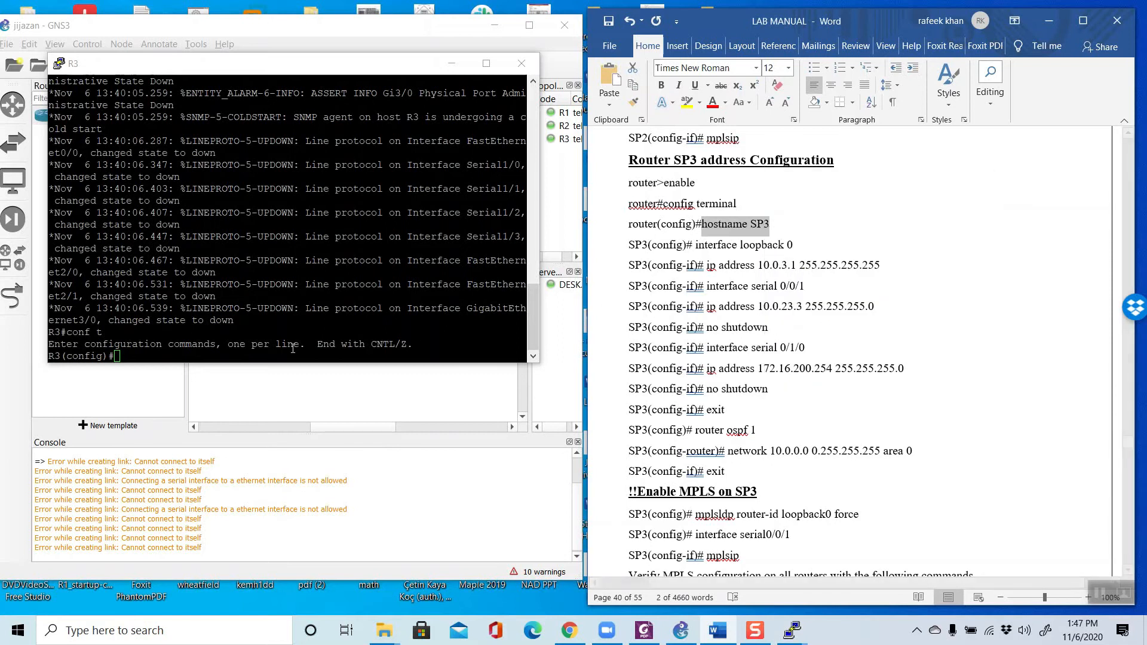
pyautogui.rightClick(275, 355)
pyautogui.press('Return')
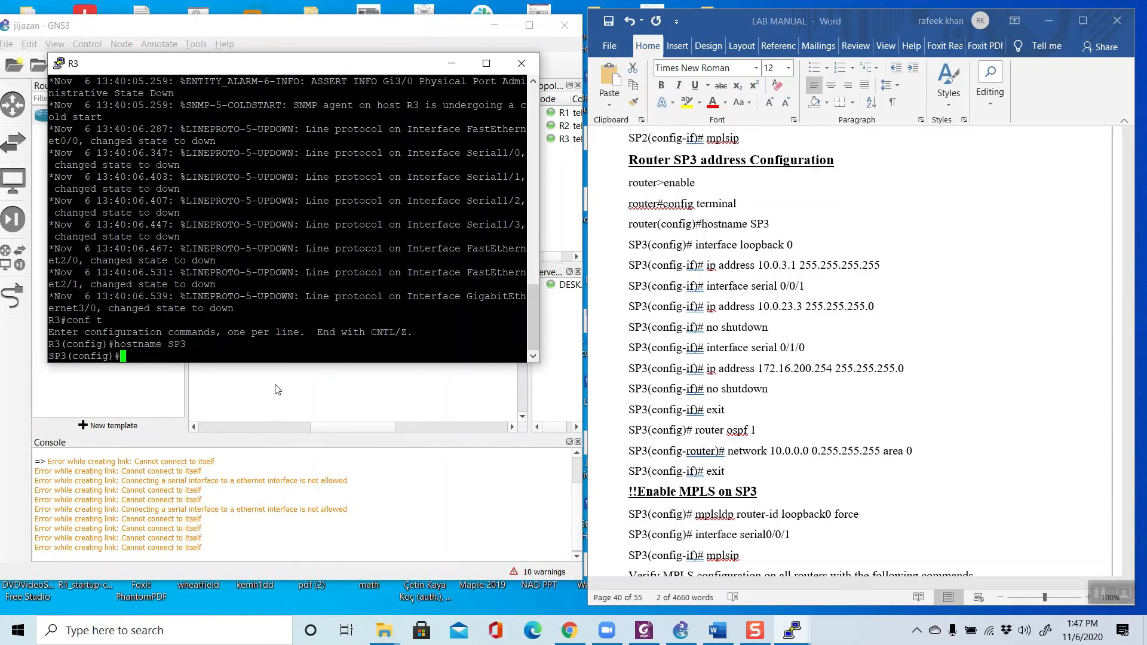
# Step: Create the loopback 0 interface on SP3 with the interface loopback 0 command copied from the manual
pyautogui.click(778, 250)
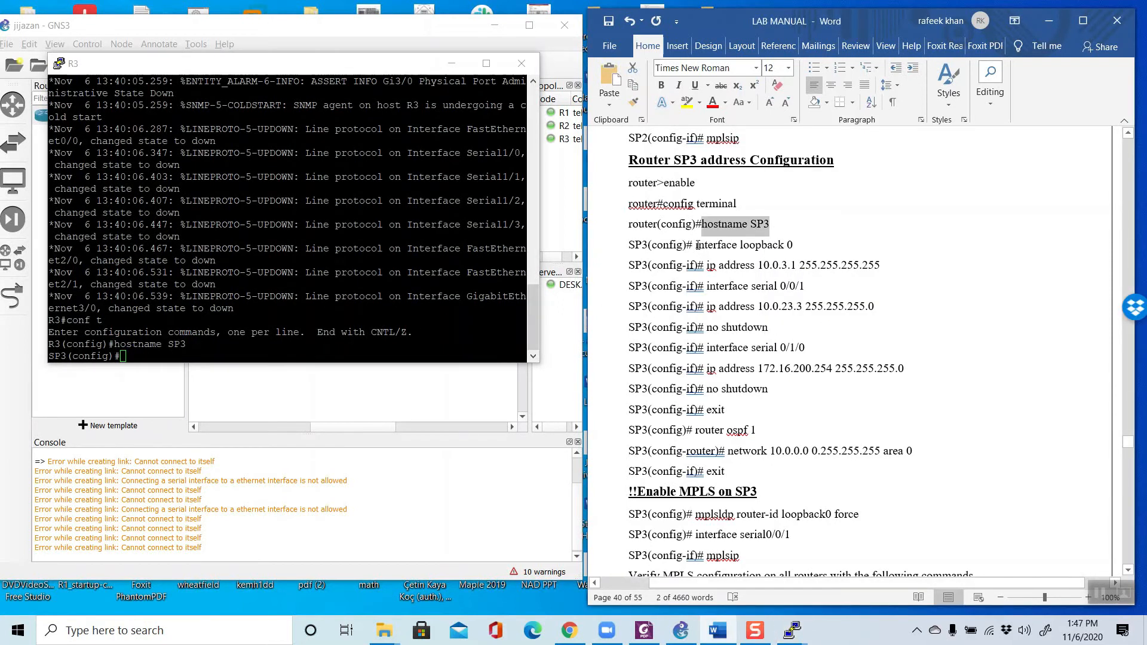
pyautogui.moveTo(696, 245); pyautogui.dragTo(800, 245)
pyautogui.rightClick(771, 245)
pyautogui.click(795, 268)
pyautogui.click(220, 350)
pyautogui.rightClick(219, 351)
pyautogui.press('Return')
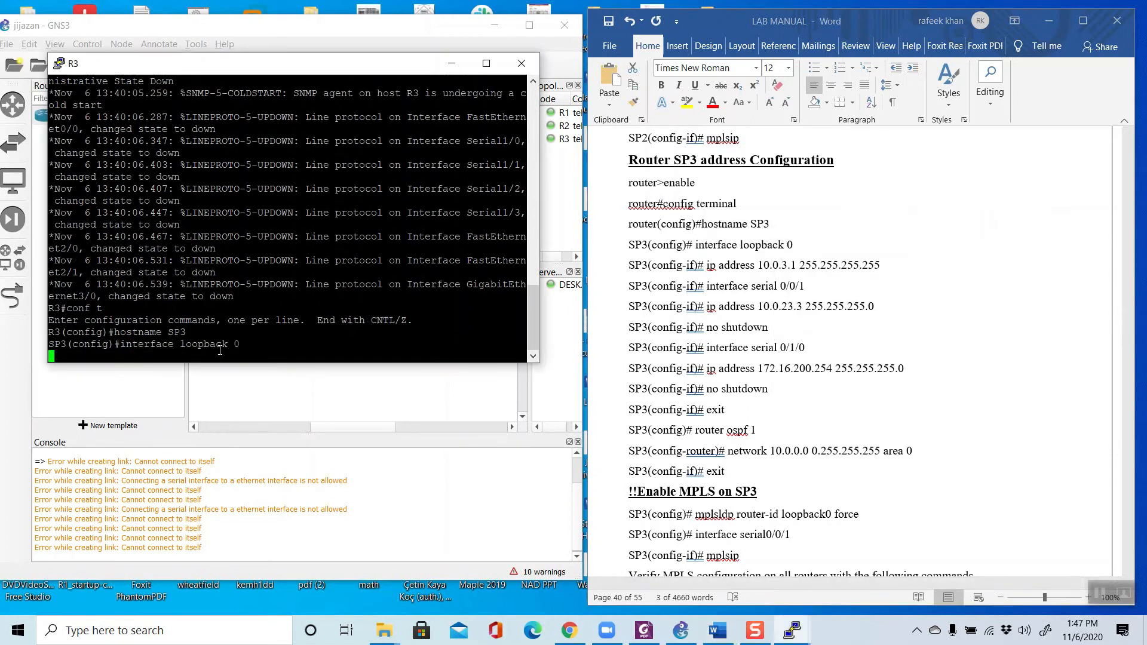
# Step: Assign IP address 10.0.3.1 255.255.255.255 to SP3's loopback 0 using the manual's command
pyautogui.click(710, 298)
pyautogui.moveTo(707, 264); pyautogui.dragTo(884, 267)
pyautogui.rightClick(807, 267)
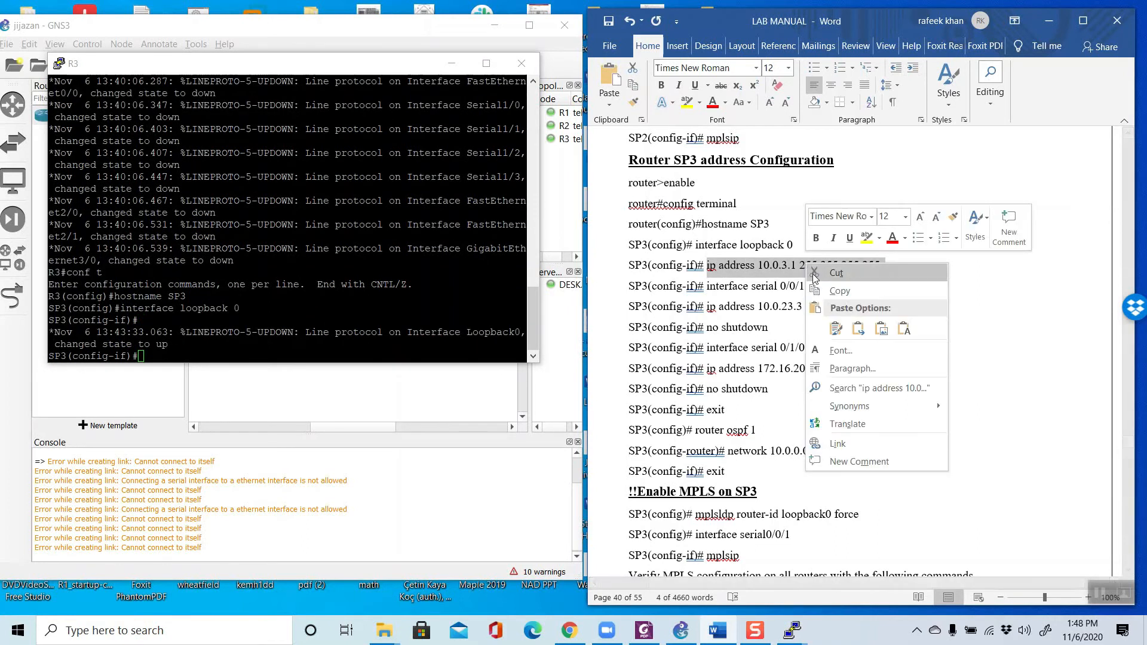
pyautogui.click(838, 290)
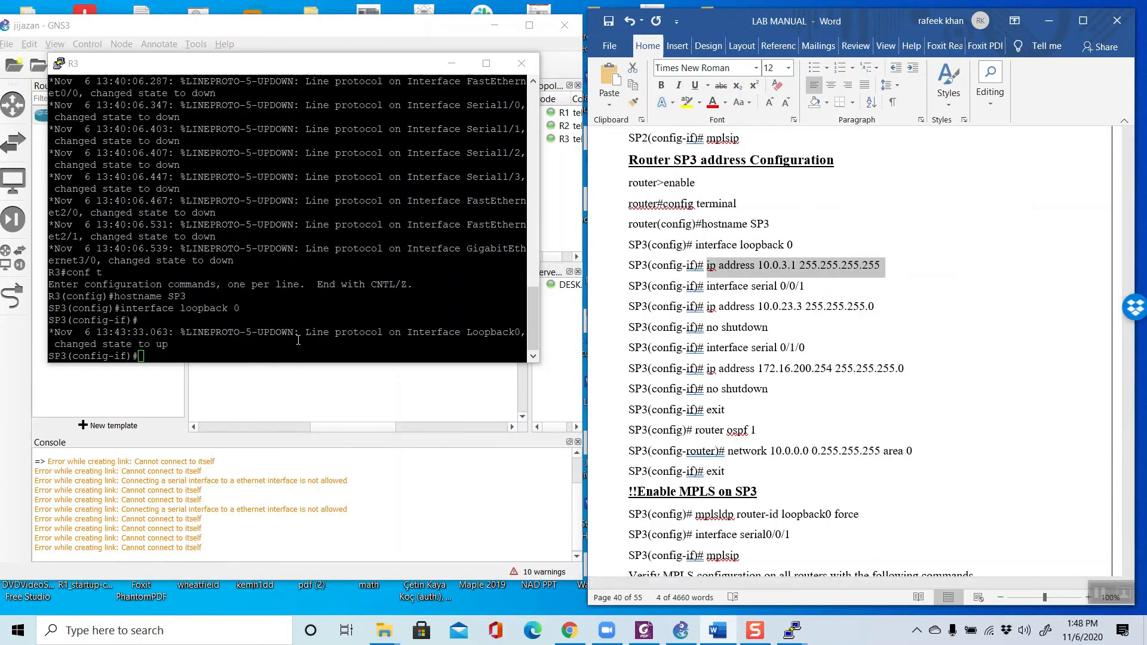
pyautogui.click(236, 353)
pyautogui.rightClick(237, 353)
pyautogui.press('Return')
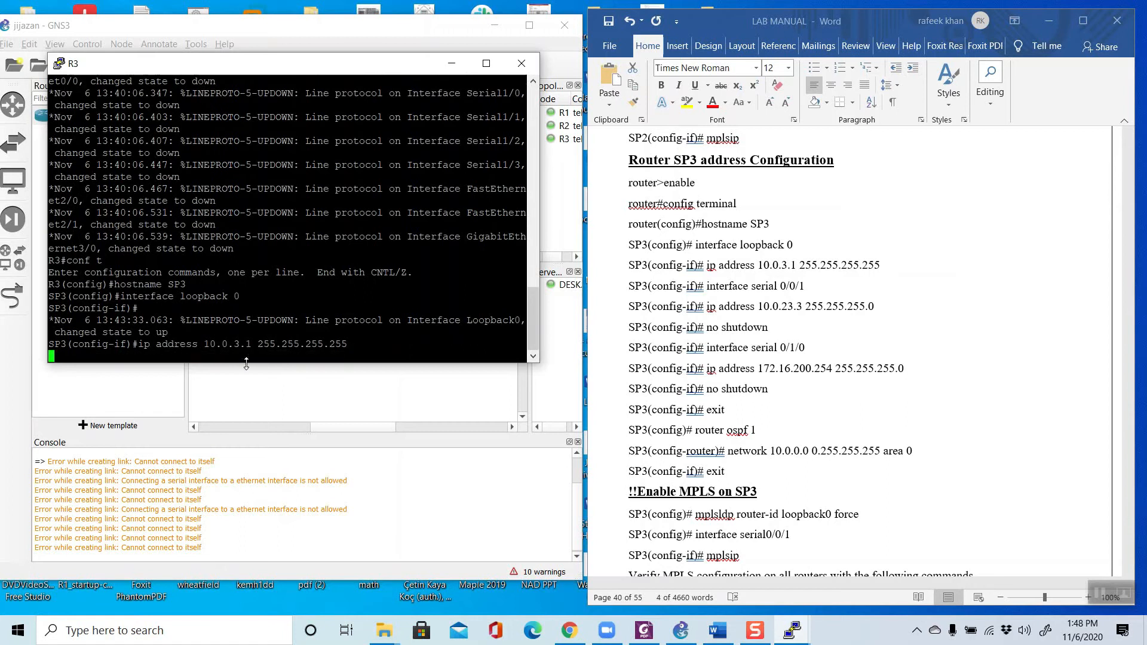
# Step: Enter interface configuration for serial 1/1 on SP3, adapting the manual's interface serial 0/0/1 command
pyautogui.click(731, 293)
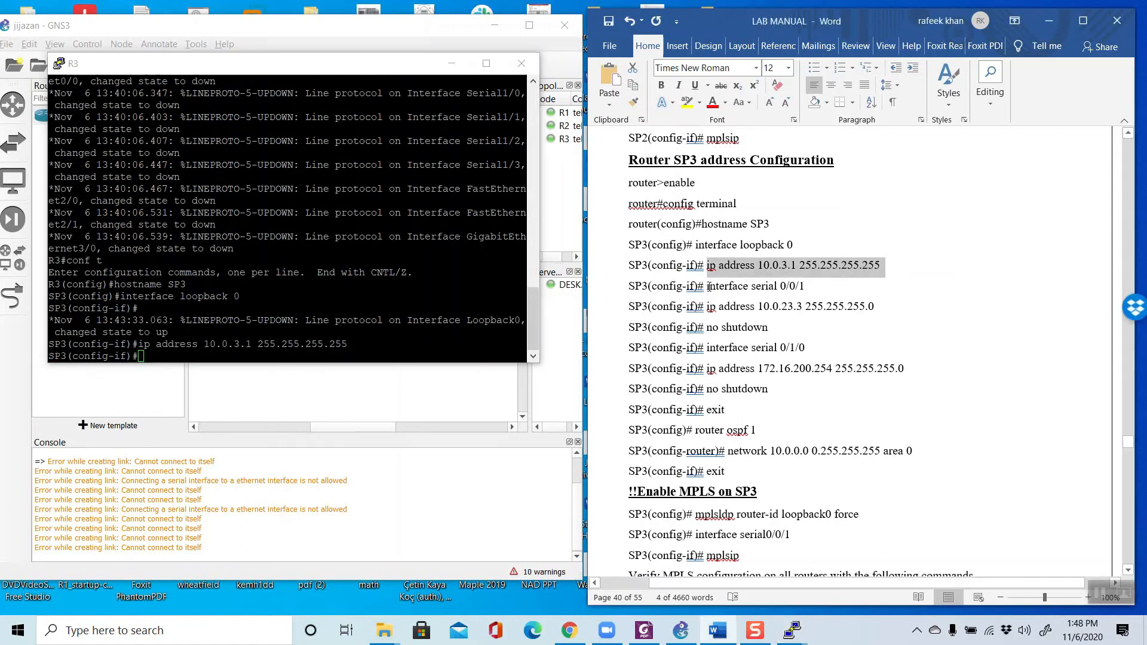
pyautogui.moveTo(707, 287); pyautogui.dragTo(806, 288)
pyautogui.rightClick(749, 293)
pyautogui.click(776, 321)
pyautogui.rightClick(214, 353)
pyautogui.press('BackSpace')
pyautogui.press('BackSpace')
pyautogui.press('BackSpace')
pyautogui.press('BackSpace')
pyautogui.press('BackSpace')
pyautogui.press('BackSpace')
pyautogui.write('1/1')
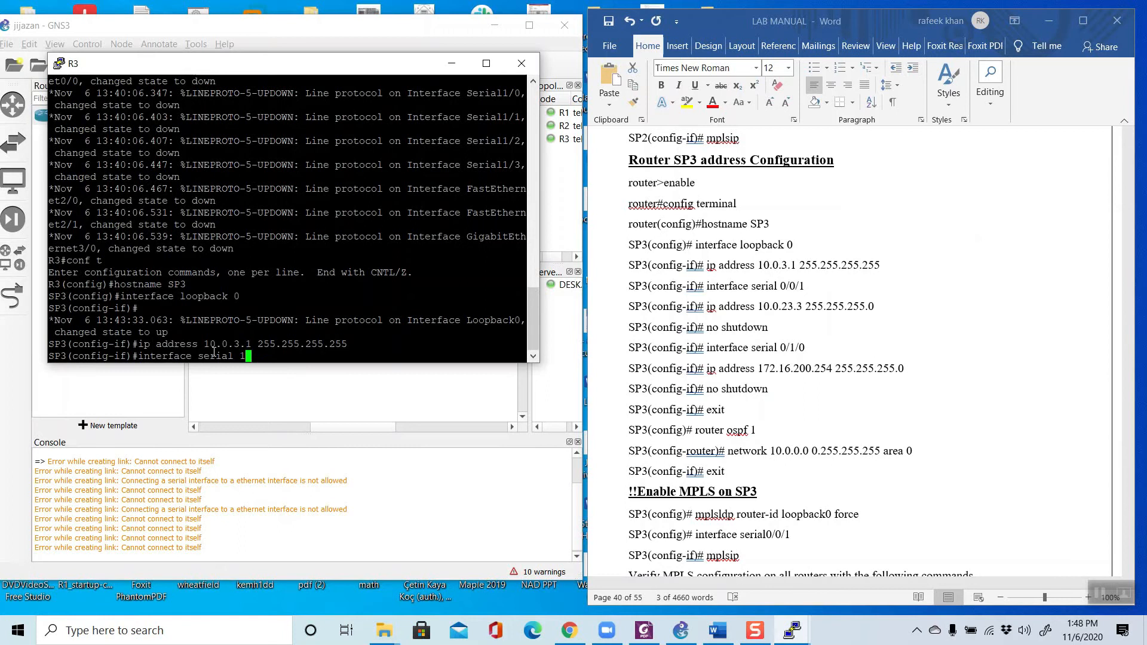
pyautogui.press('Return')
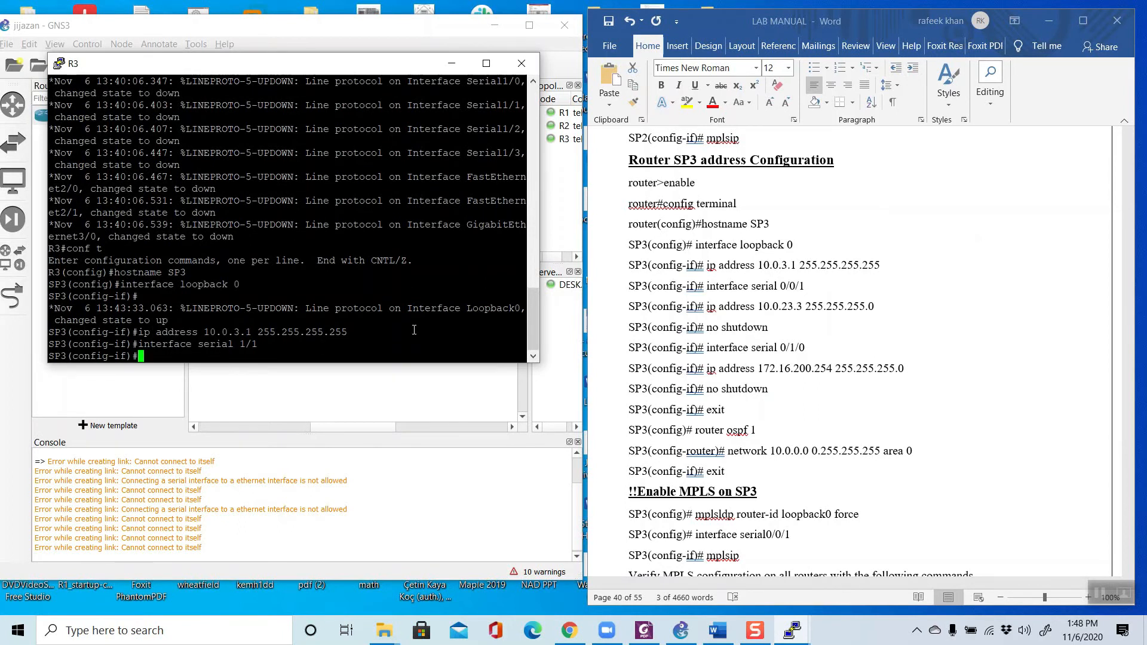
# Step: Assign IP address 10.0.23.3 255.255.255.0 to SP3's serial 1/1 using the manual's command
pyautogui.click(719, 338)
pyautogui.scroll(-1, 723, 311)
pyautogui.moveTo(707, 271); pyautogui.dragTo(881, 272)
pyautogui.rightClick(832, 277)
pyautogui.click(865, 305)
pyautogui.rightClick(151, 353)
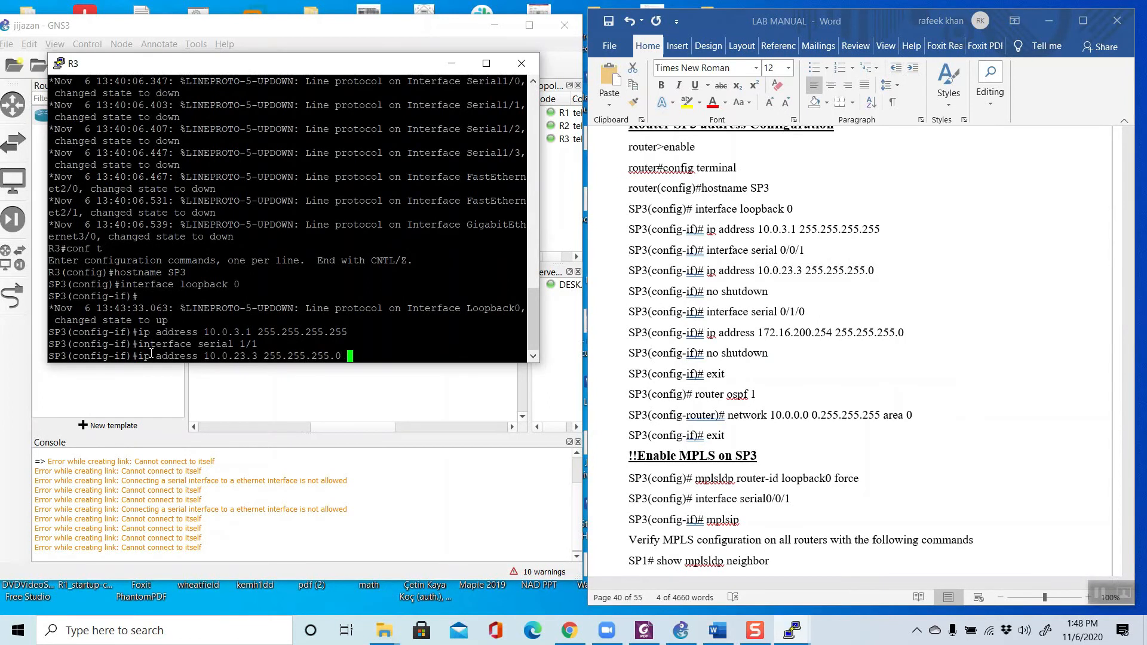
pyautogui.press('Return')
# Step: Enable SP3's serial 1/1 interface with the no shut command
pyautogui.click(734, 345)
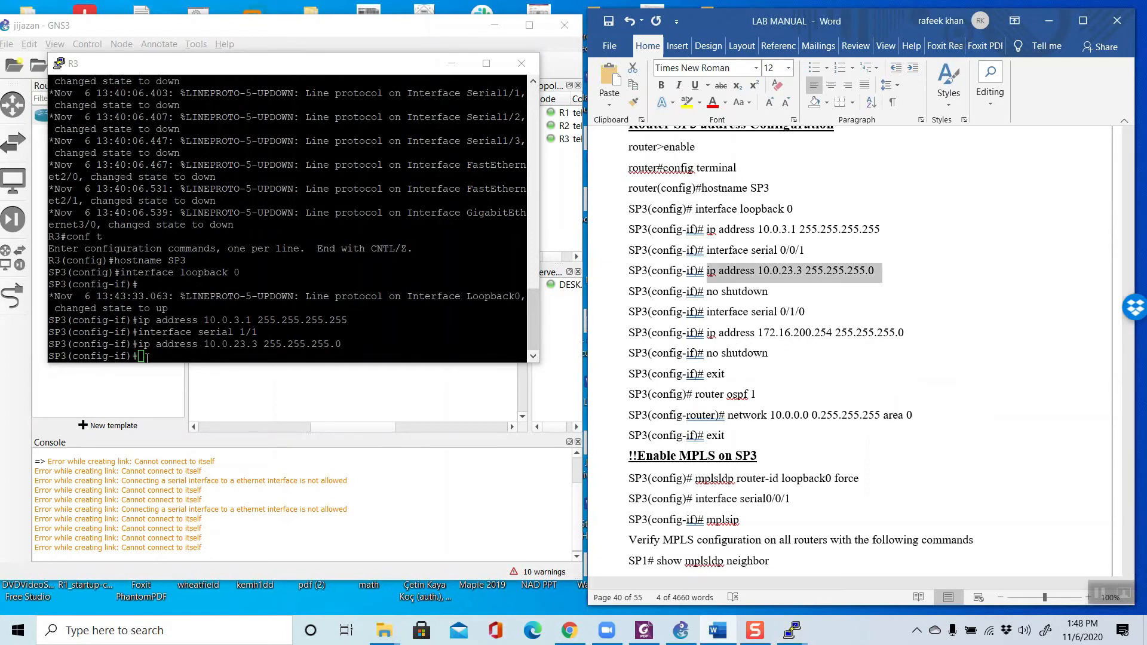
pyautogui.click(185, 355)
pyautogui.write('no shut')
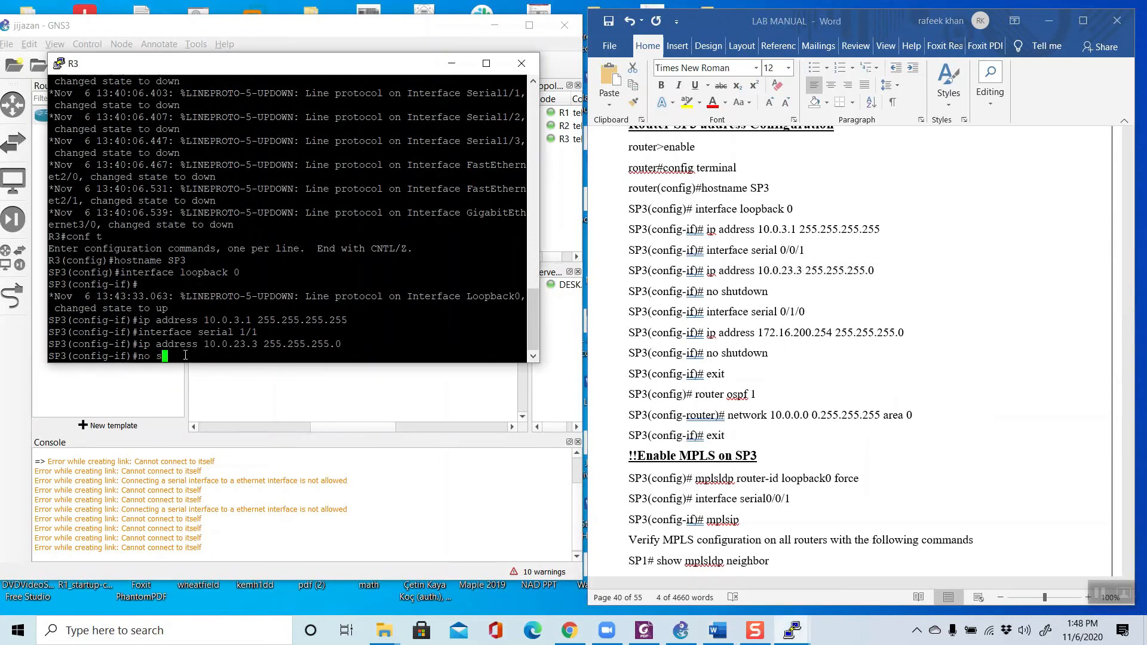
pyautogui.press('Return')
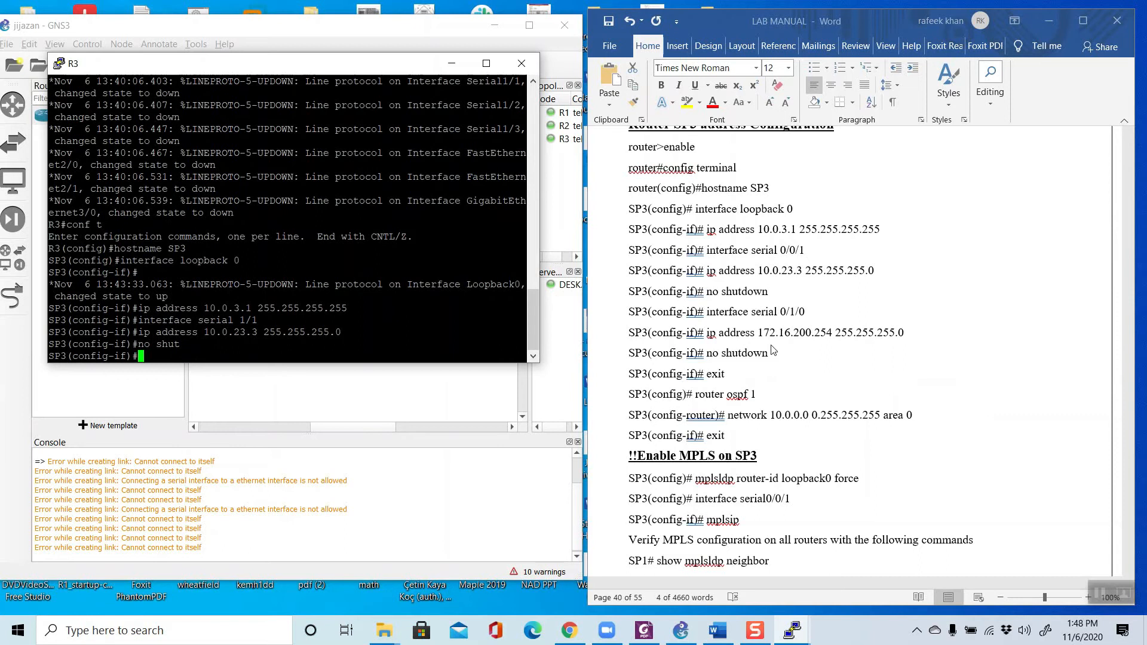
# Step: Adapt the manual's interface serial 0/1/0 command to interface serial 1/1 and run it on SP3
pyautogui.click(798, 349)
pyautogui.moveTo(706, 311); pyautogui.dragTo(806, 311)
pyautogui.rightClick(787, 314)
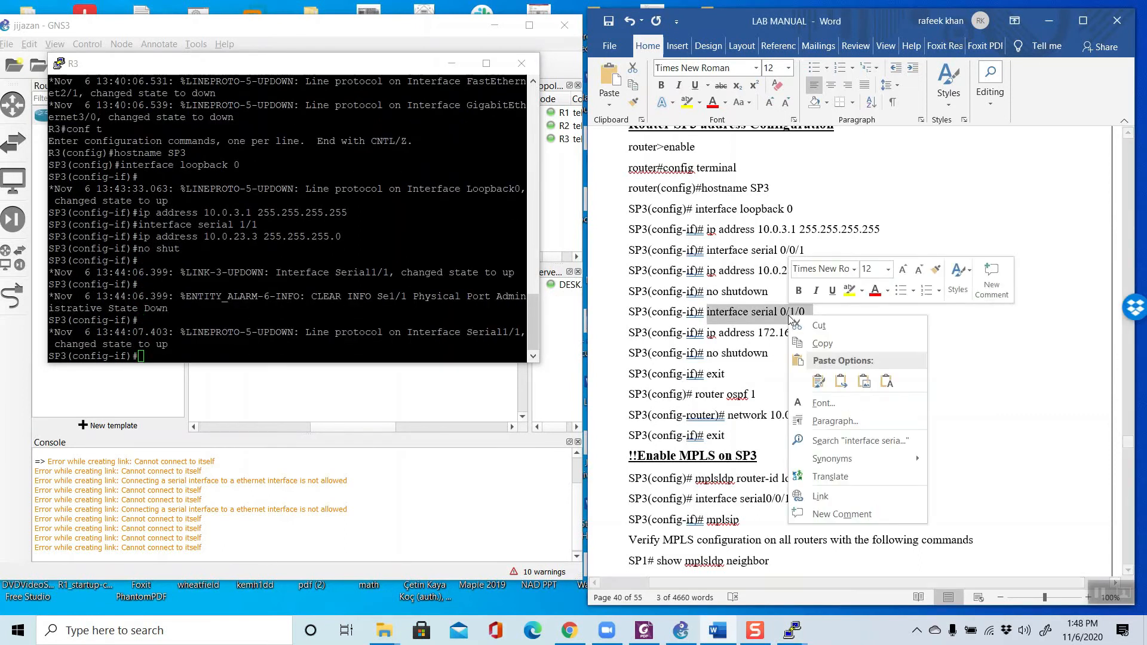
pyautogui.click(822, 343)
pyautogui.rightClick(274, 348)
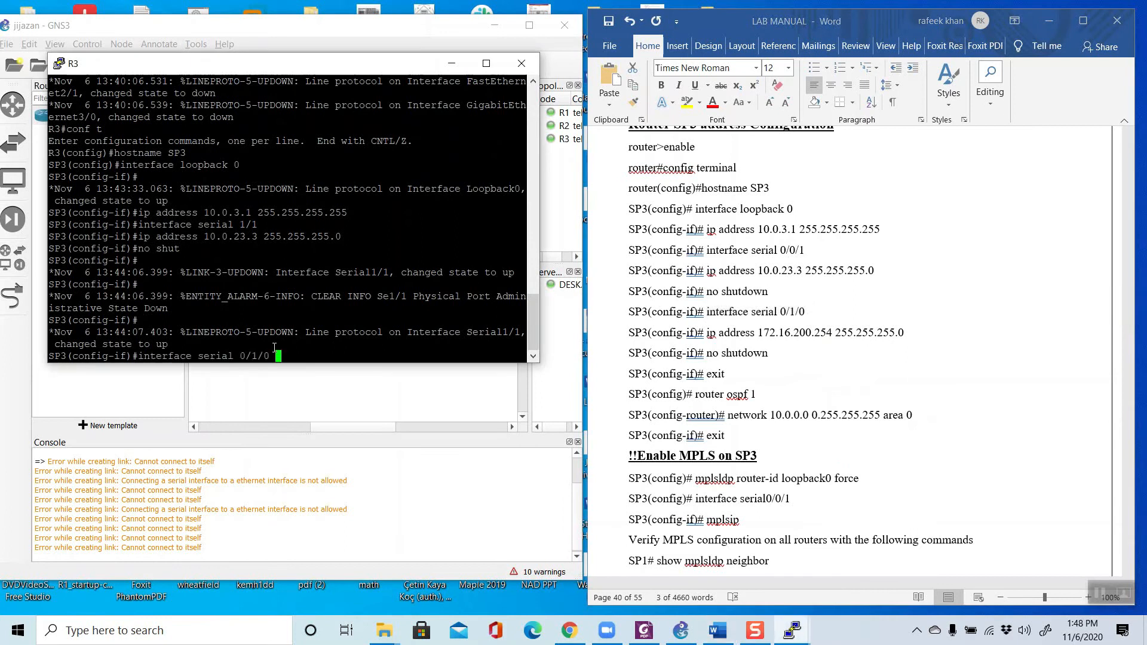
pyautogui.press('BackSpace')
pyautogui.press('BackSpace')
pyautogui.press('BackSpace')
pyautogui.press('BackSpace')
pyautogui.press('BackSpace')
pyautogui.press('BackSpace')
pyautogui.write('1/1')
pyautogui.press('Return')
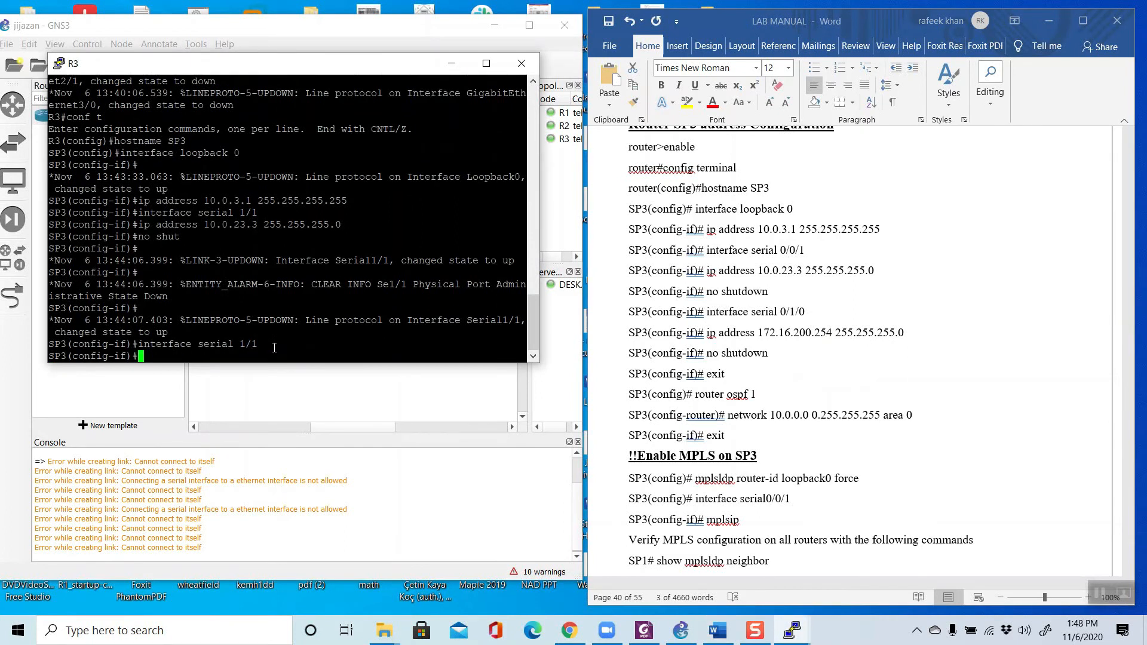
# Step: Set SP3's serial 1/1 address to 172.16.200.254 255.255.255.0 using the manual's command
pyautogui.click(737, 339)
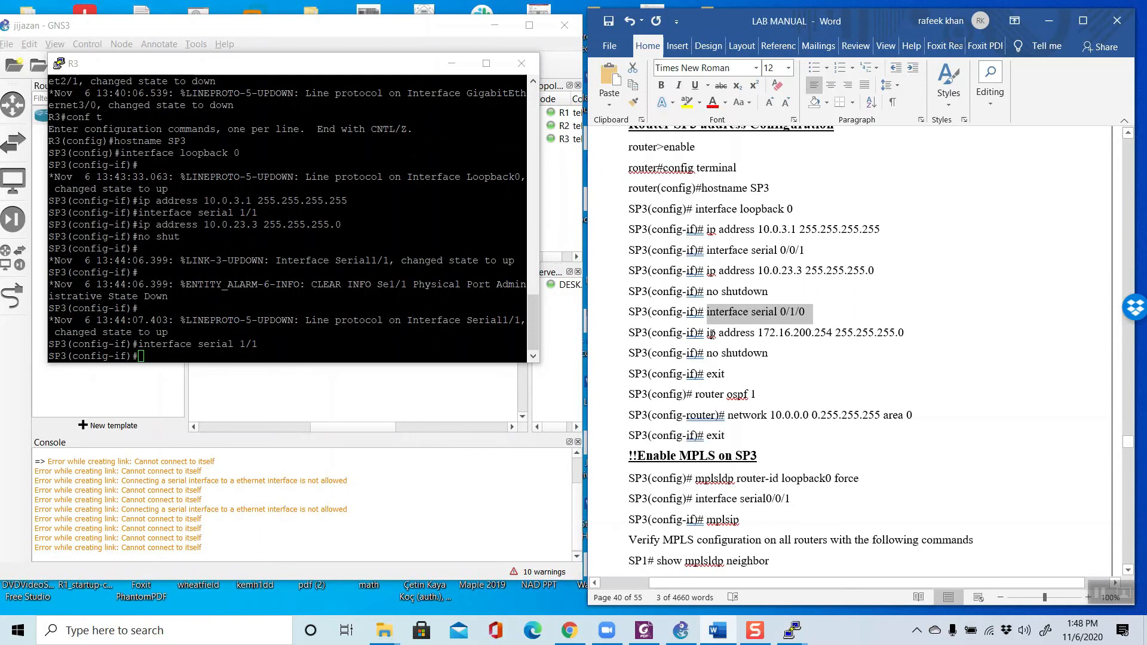
pyautogui.moveTo(708, 333); pyautogui.dragTo(884, 336)
pyautogui.rightClick(882, 336)
pyautogui.click(914, 360)
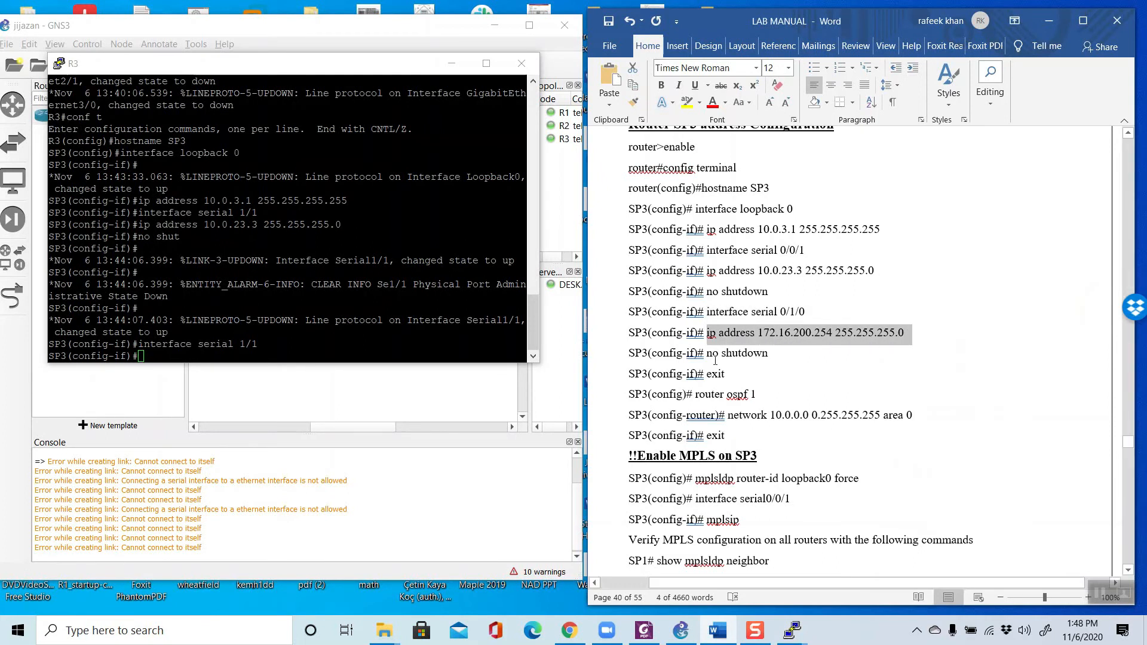
pyautogui.rightClick(376, 350)
pyautogui.press('Return')
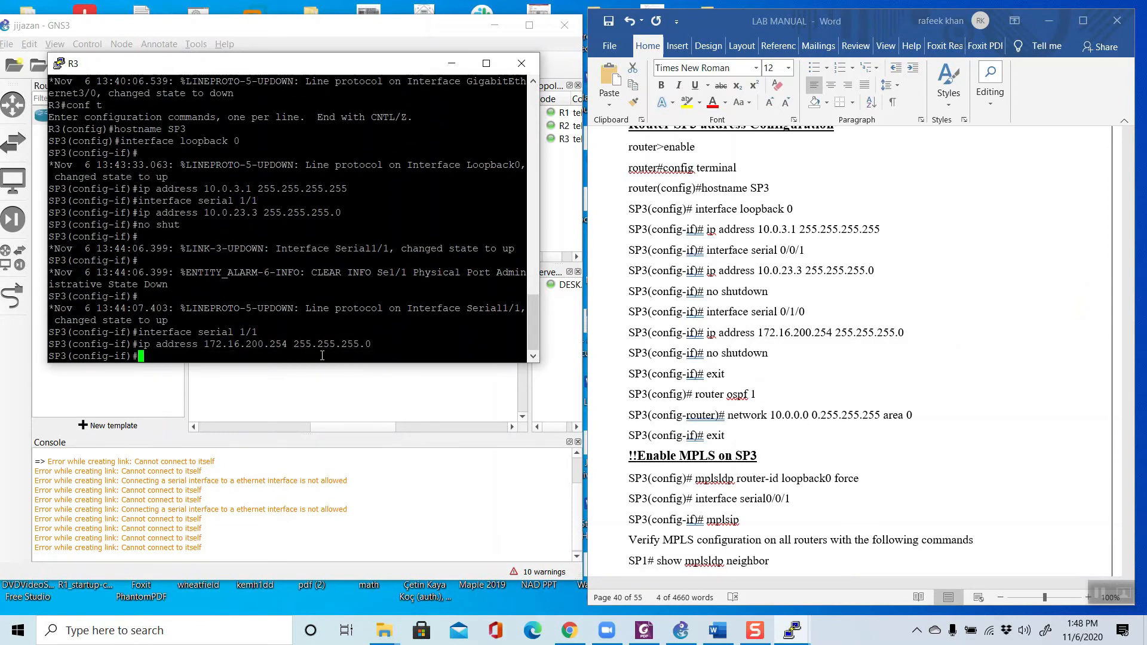
# Step: Enable the serial interface with no shut and exit to SP3's global configuration mode
pyautogui.write('no shut')
pyautogui.press('Return')
pyautogui.write('exit')
pyautogui.press('Return')
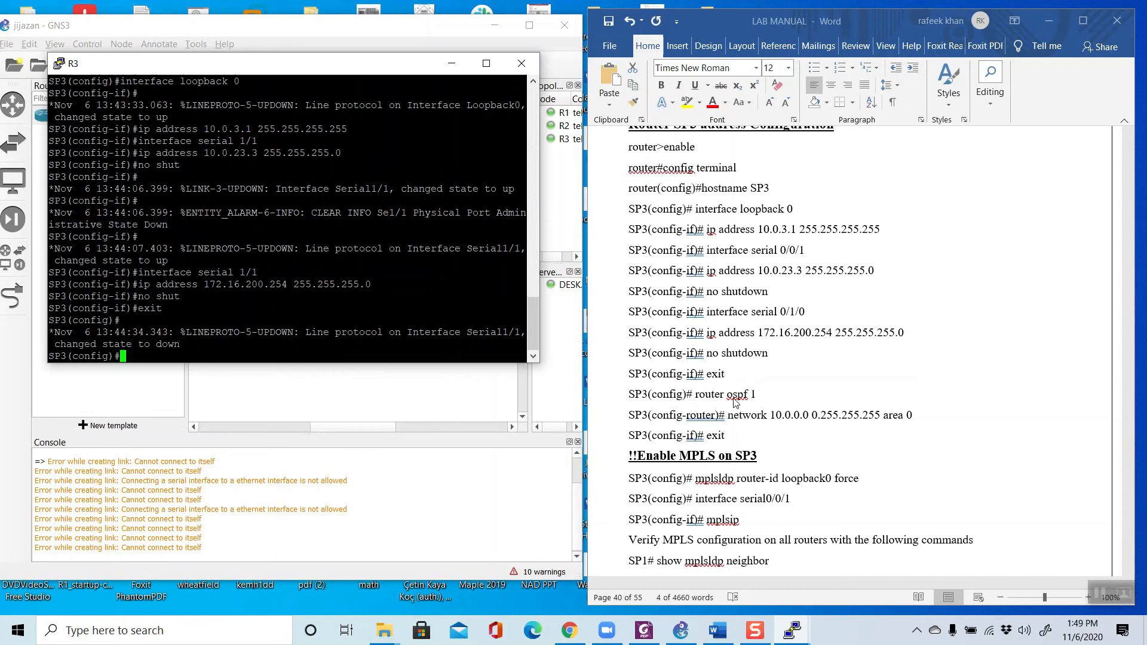
# Step: Start OSPF process 1 on SP3 with the manual's router ospf 1 command
pyautogui.click(699, 395)
pyautogui.moveTo(696, 394); pyautogui.dragTo(756, 395)
pyautogui.rightClick(735, 395)
pyautogui.click(750, 420)
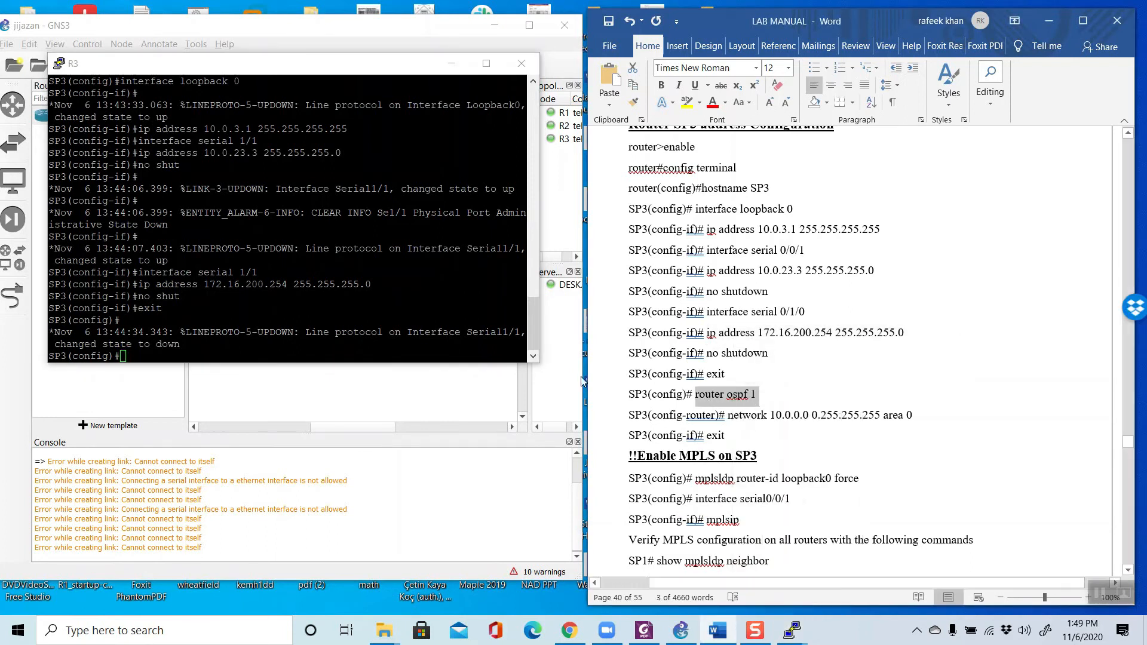
pyautogui.rightClick(324, 347)
pyautogui.press('Return')
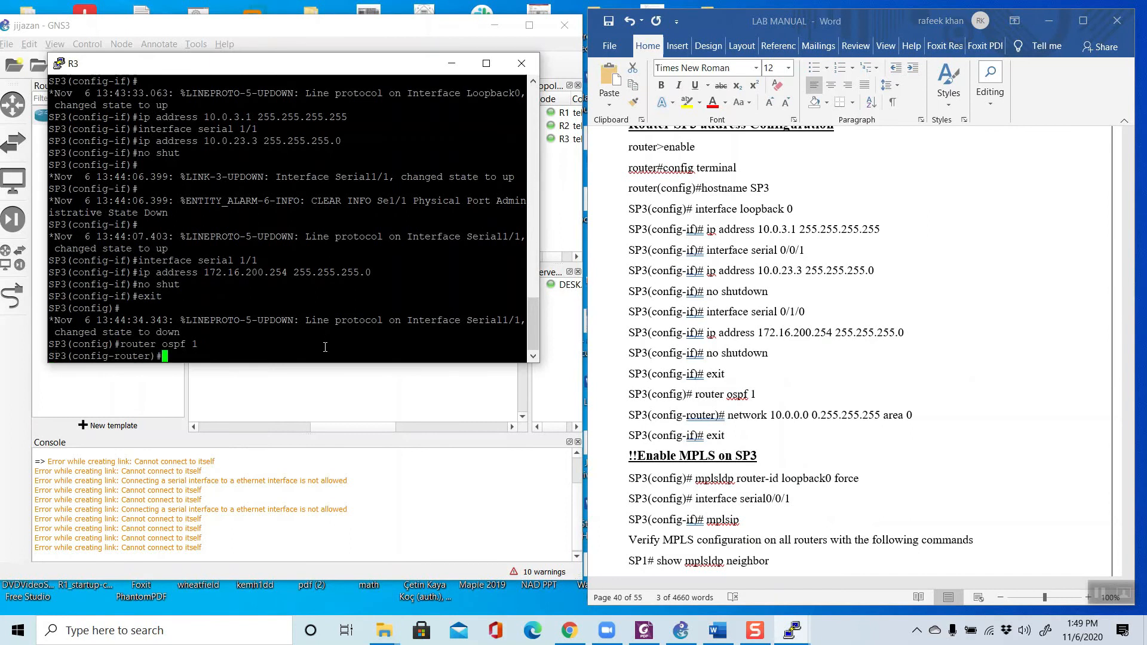
# Step: Advertise network 10.0.0.0 0.255.255.255 in OSPF area 0 on SP3, and exit router configuration mode
pyautogui.click(764, 441)
pyautogui.scroll(-3, 764, 425)
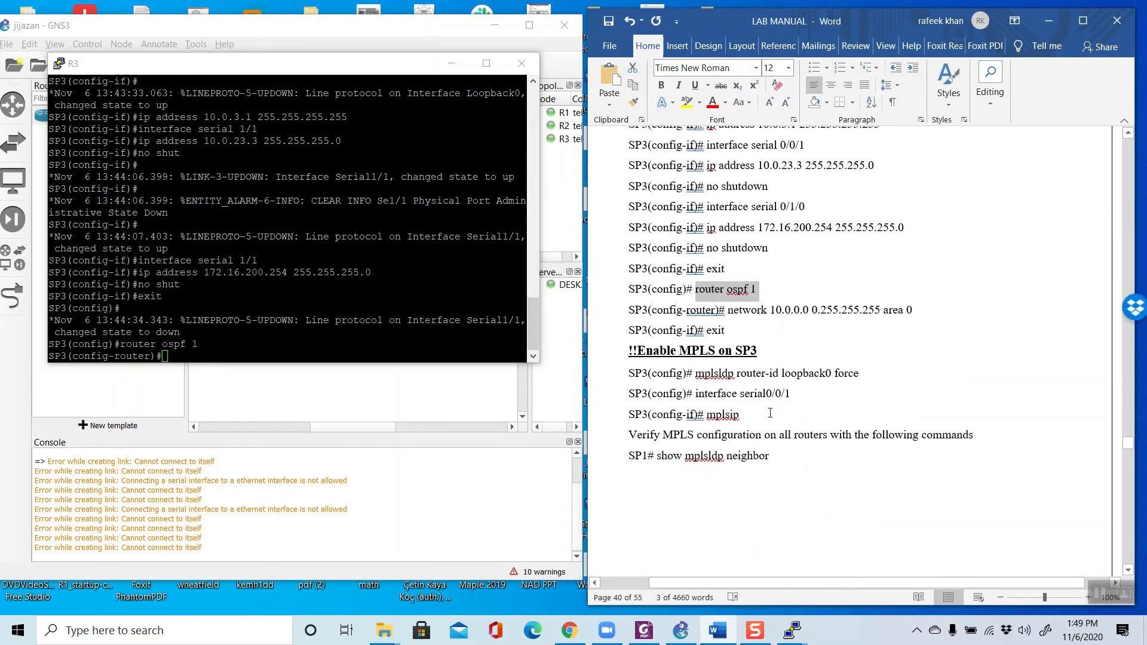
pyautogui.moveTo(728, 271); pyautogui.dragTo(916, 271)
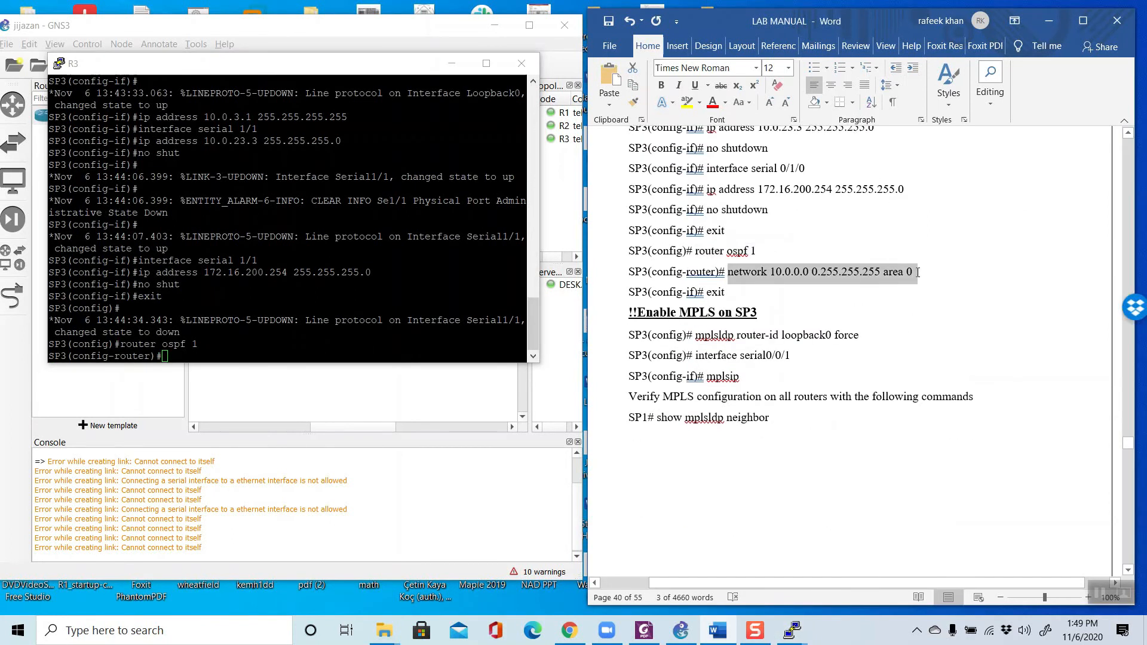
pyautogui.rightClick(867, 281)
pyautogui.click(901, 311)
pyautogui.click(281, 340)
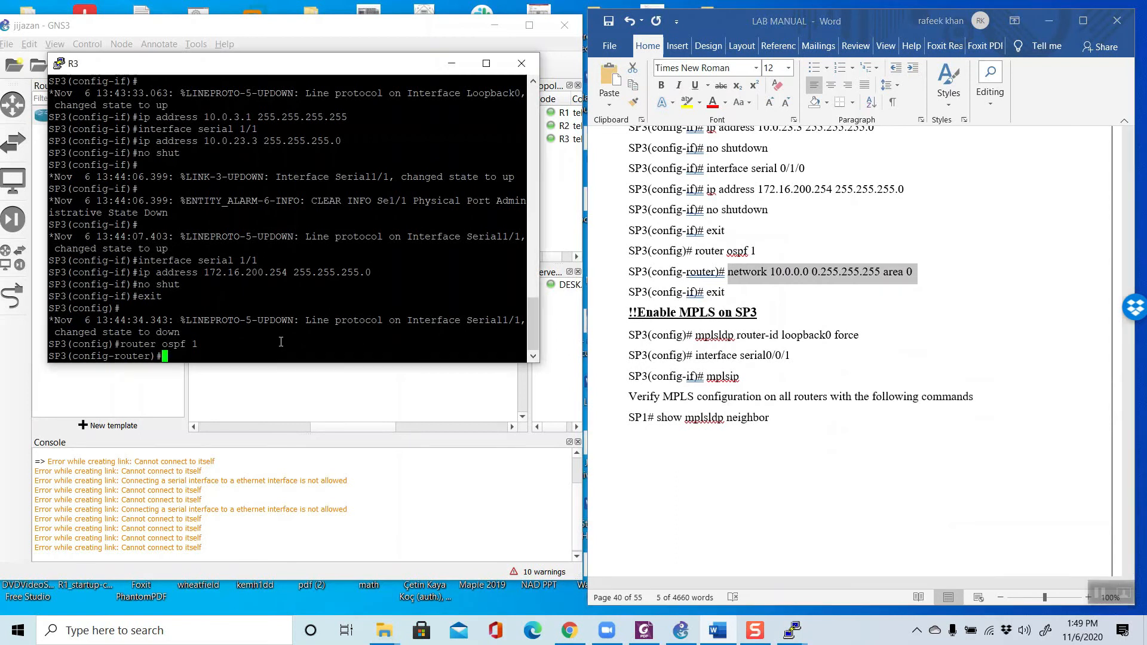
pyautogui.rightClick(281, 341)
pyautogui.press('Return')
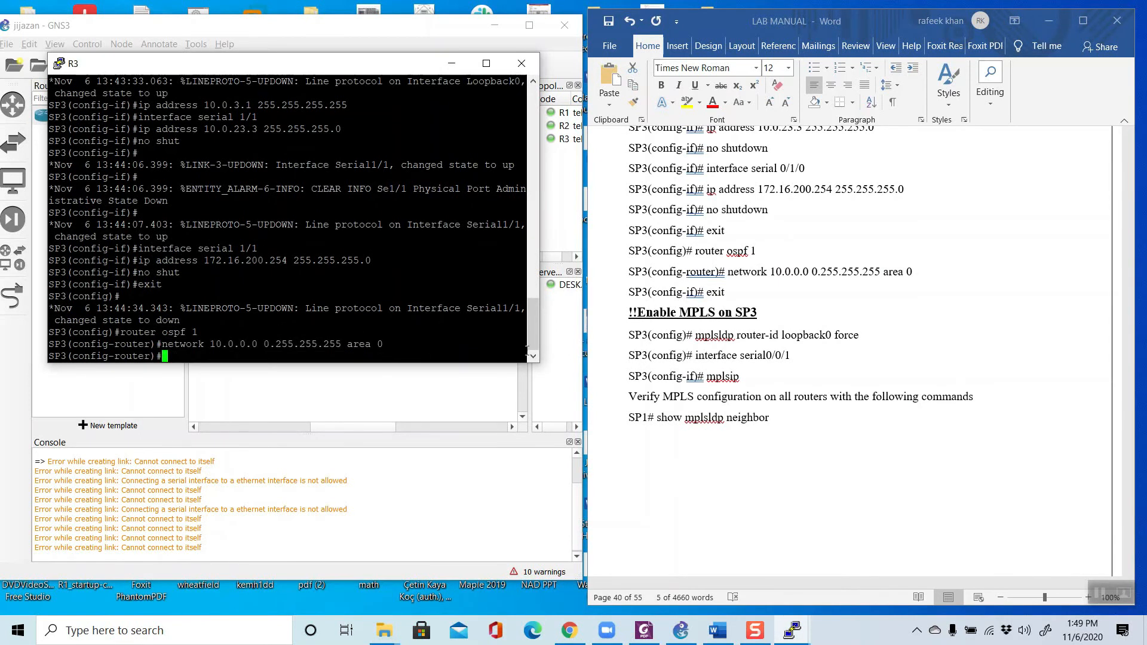
pyautogui.write('exit')
pyautogui.press('Return')
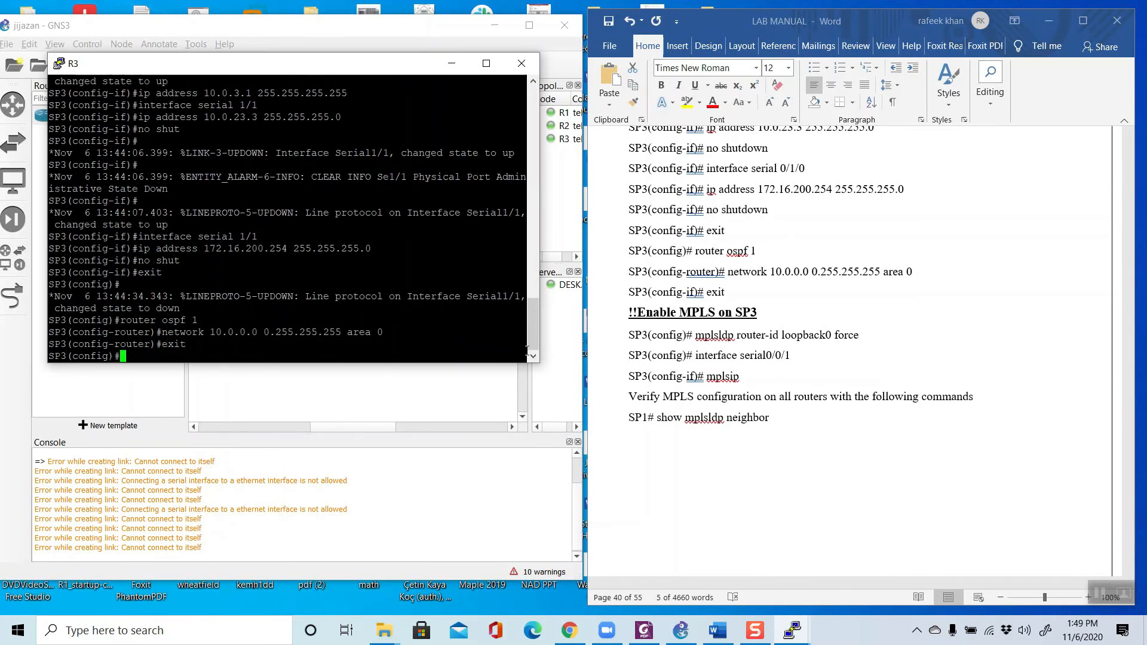
pyautogui.click(706, 359)
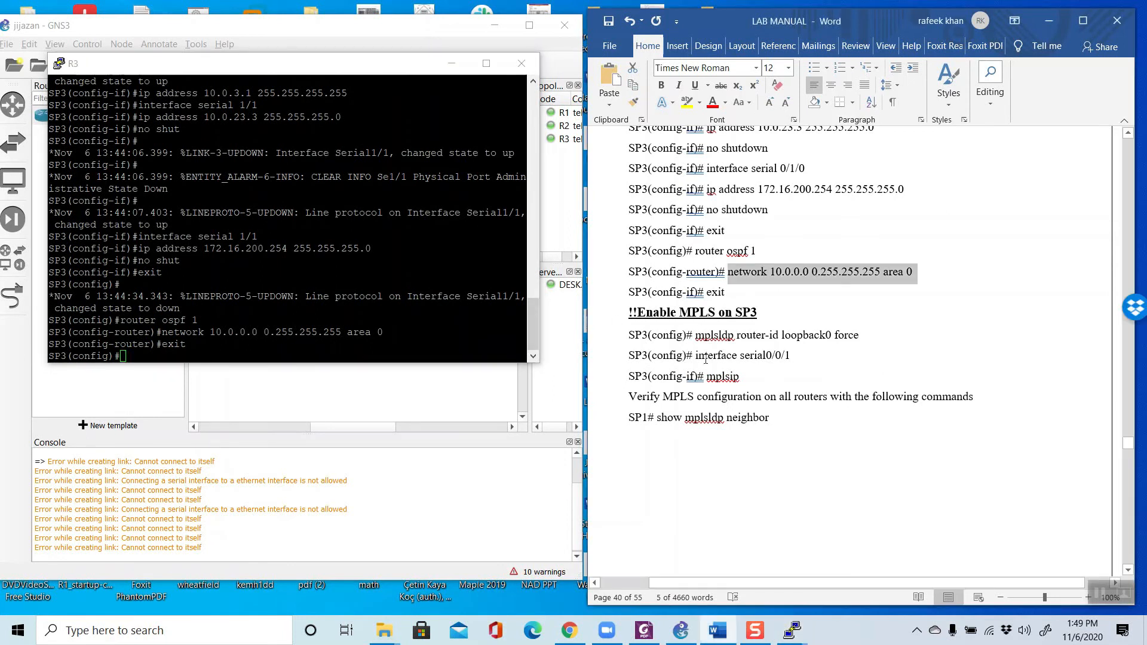
pyautogui.click(722, 334)
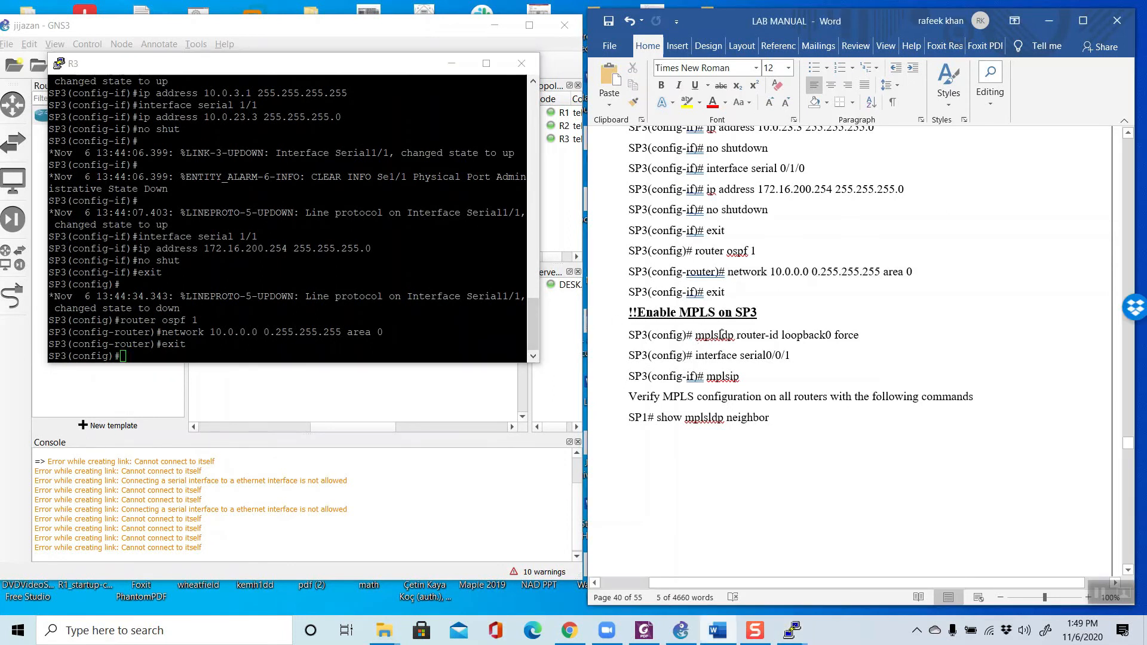
pyautogui.press('BackSpace')
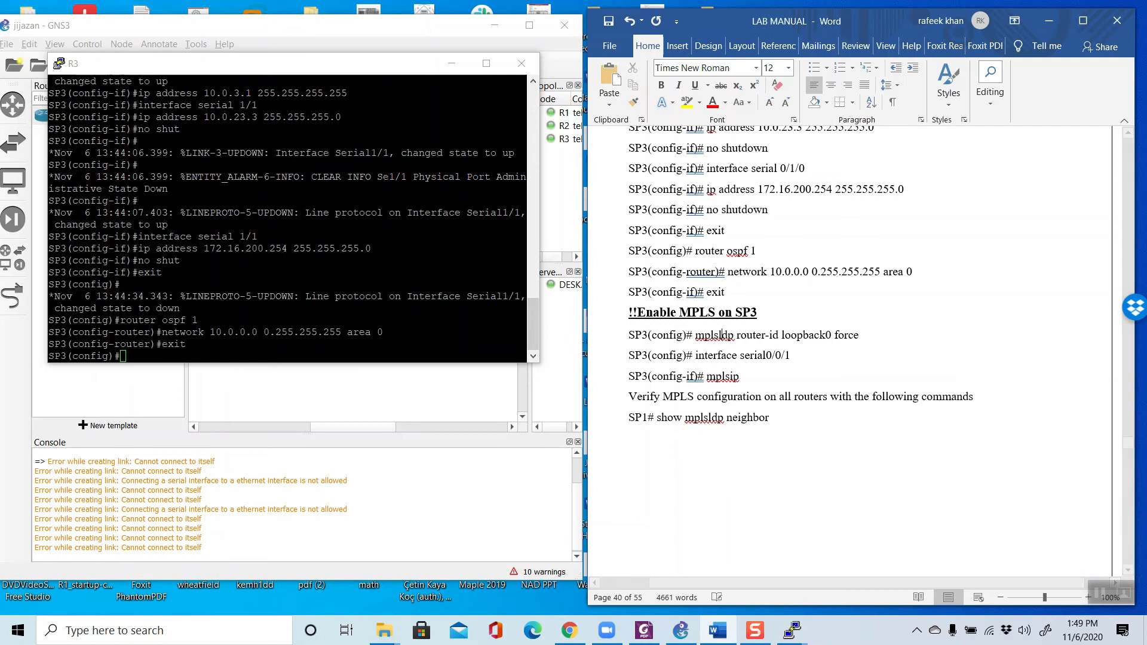
pyautogui.click(723, 355)
pyautogui.hotkey('ctrl', 'z')
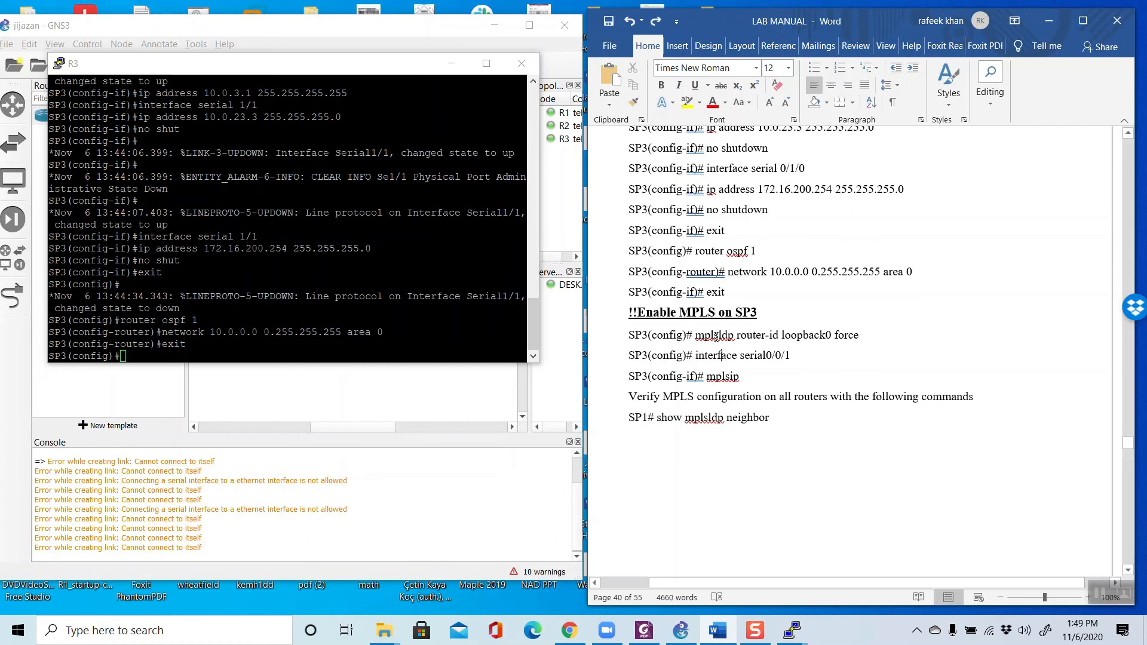
# Step: Separate mpls and ldp in the manual's SP3 command and run mpls ldp router-id loopback0 force on SP3
pyautogui.click(718, 335)
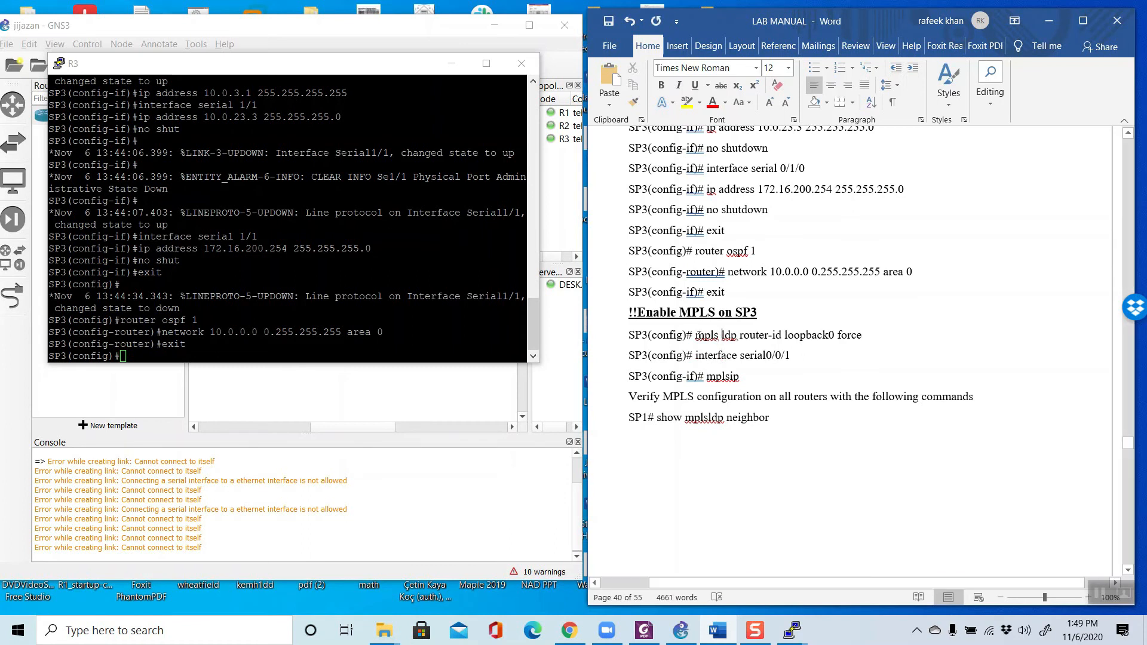
pyautogui.moveTo(694, 335); pyautogui.dragTo(871, 335)
pyautogui.rightClick(839, 336)
pyautogui.click(870, 361)
pyautogui.rightClick(213, 353)
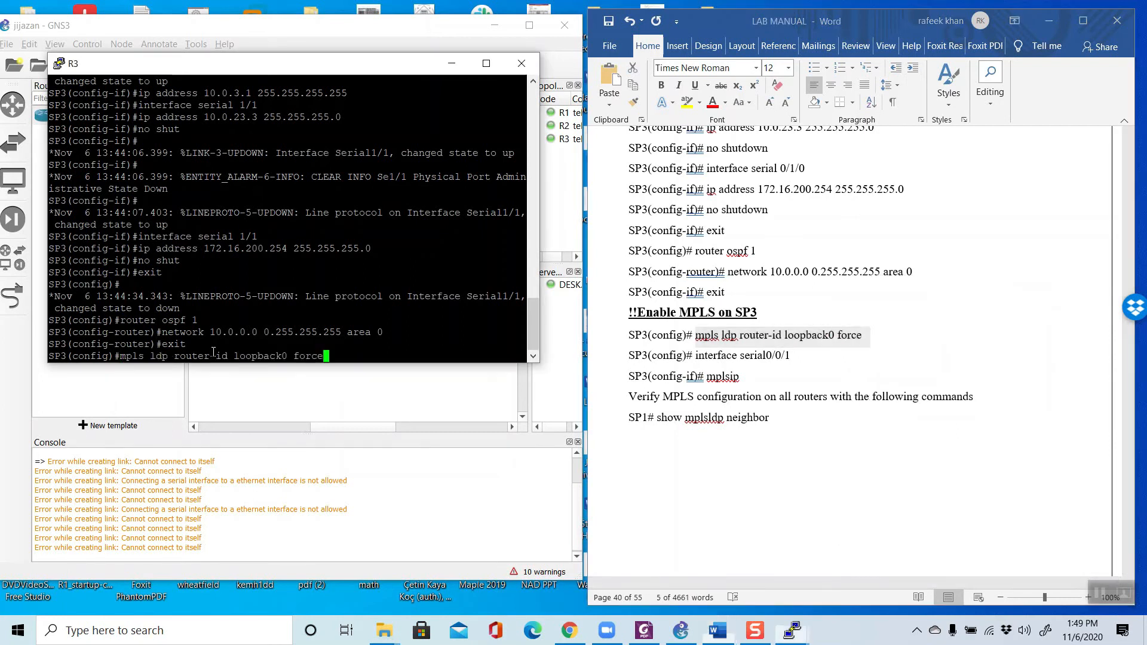
pyautogui.press('Return')
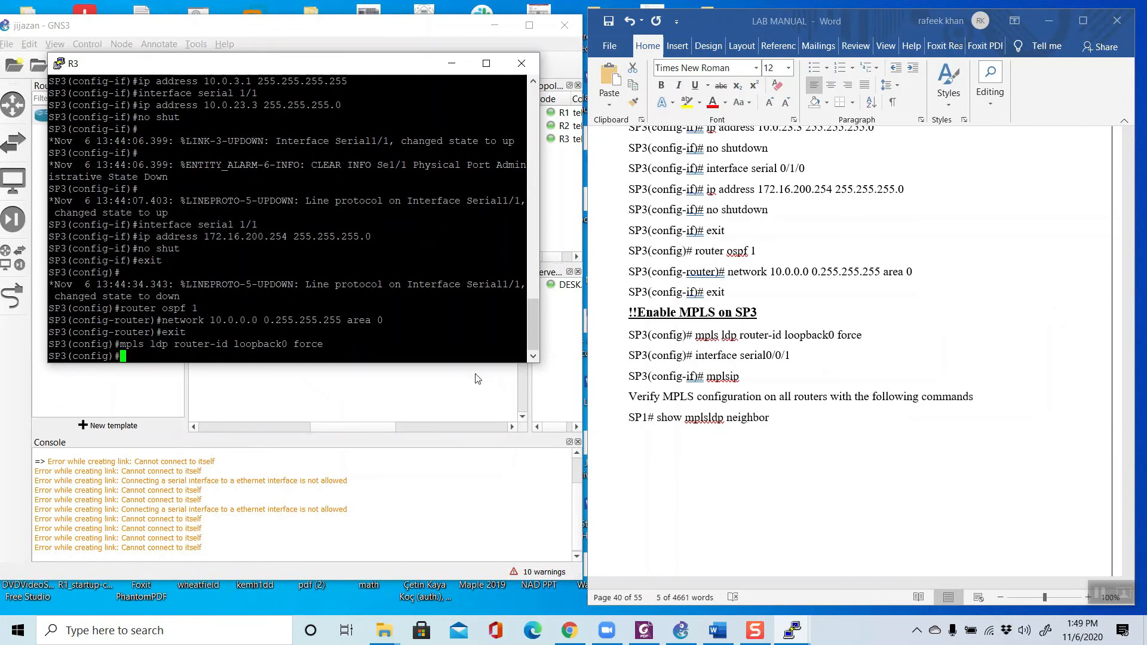
# Step: Enter SP3's serial 1/1 interface configuration for MPLS, adapting the manual's interface serial0/0/1 command
pyautogui.moveTo(804, 356); pyautogui.dragTo(721, 358)
pyautogui.rightClick(721, 361)
pyautogui.click(754, 387)
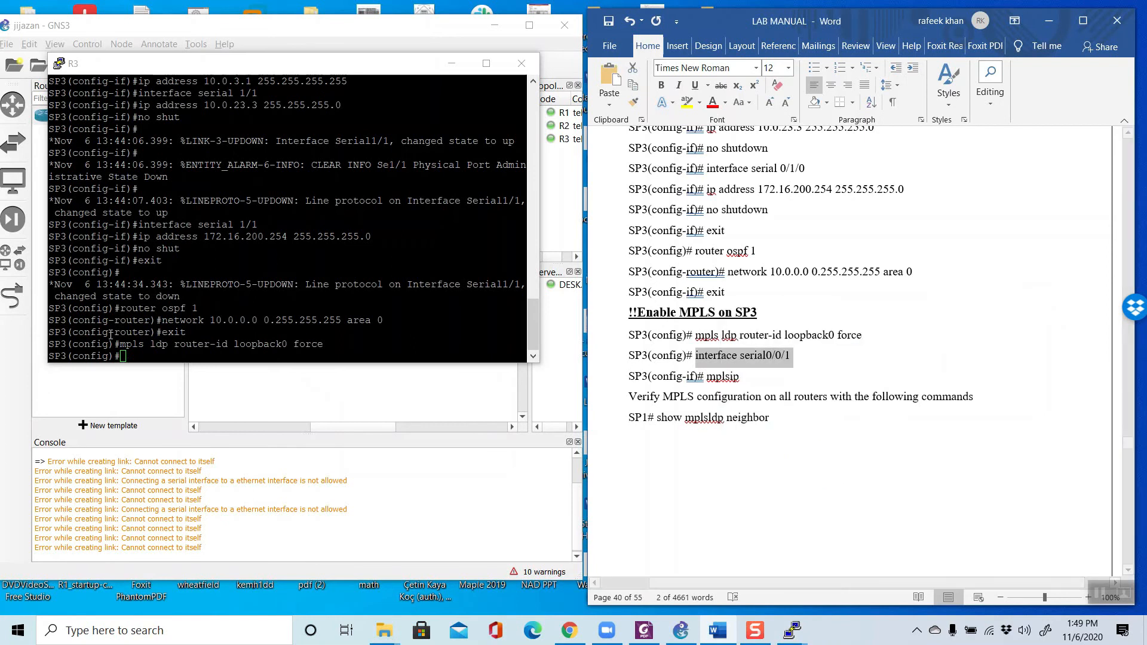
pyautogui.rightClick(139, 353)
pyautogui.press('BackSpace')
pyautogui.press('BackSpace')
pyautogui.press('BackSpace')
pyautogui.press('BackSpace')
pyautogui.press('BackSpace')
pyautogui.press('BackSpace')
pyautogui.press('BackSpace')
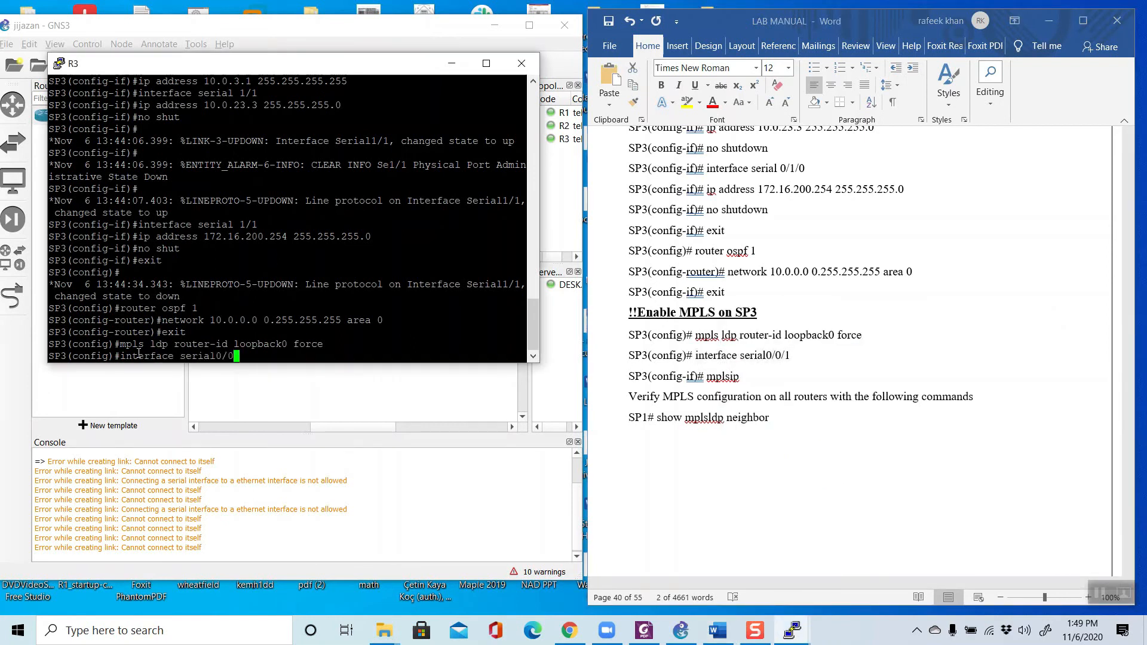
pyautogui.write('l 1/1')
pyautogui.press('Return')
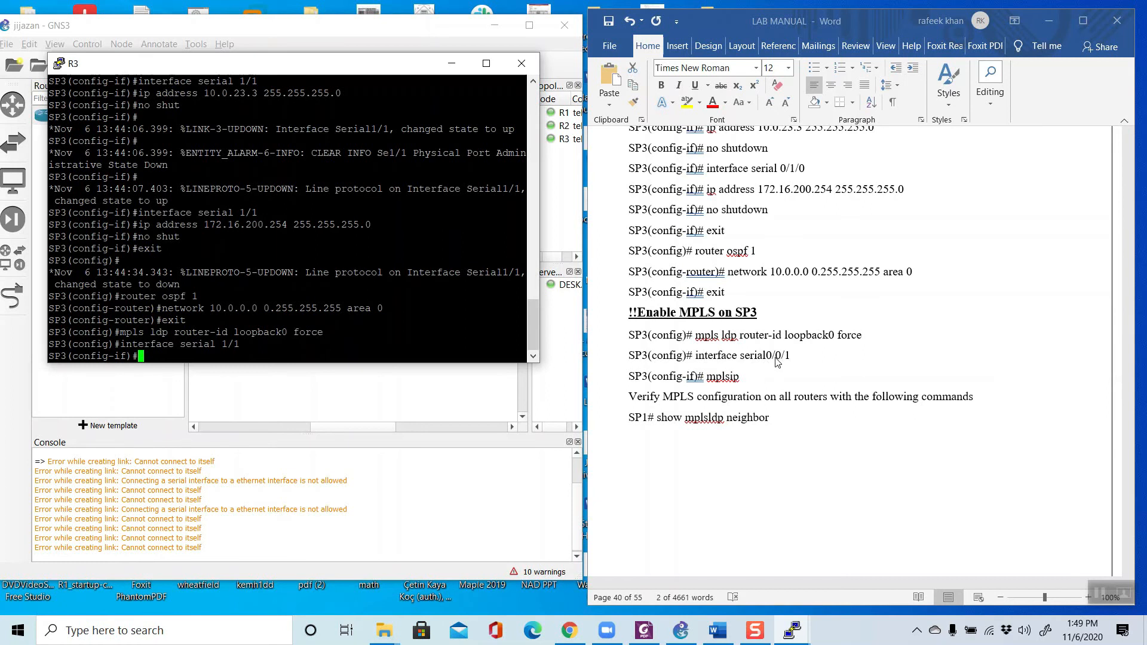
# Step: Correct the mplsip command in the manual's SP3 MPLS section to read mpls ip
pyautogui.click(706, 382)
pyautogui.click(220, 346)
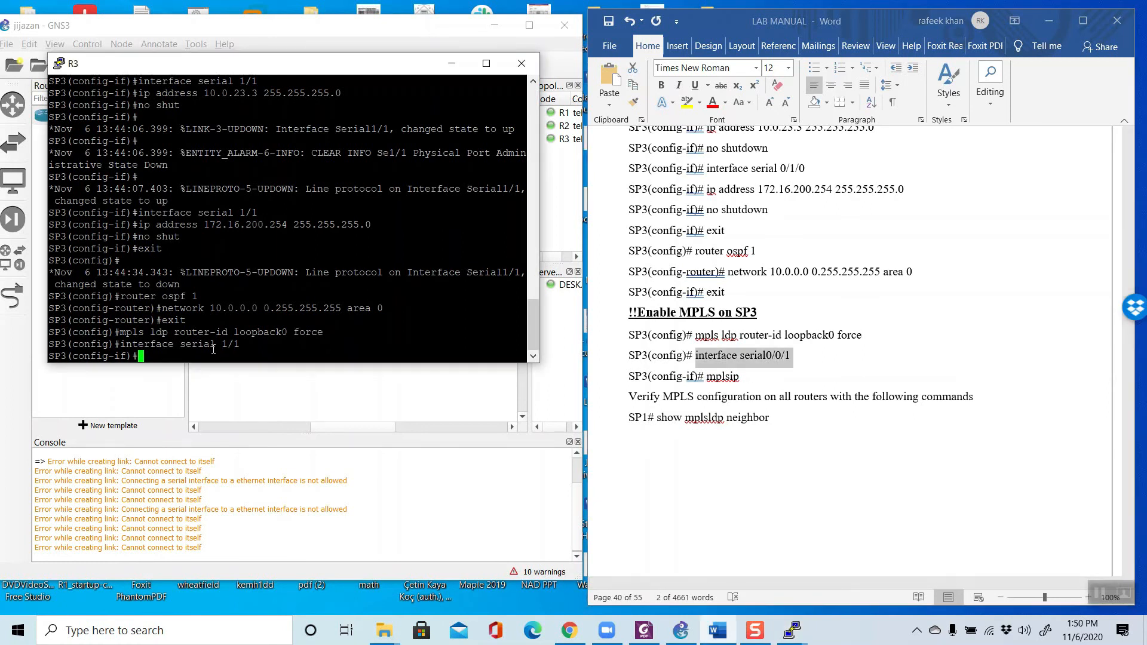
pyautogui.click(730, 377)
pyautogui.click(729, 376)
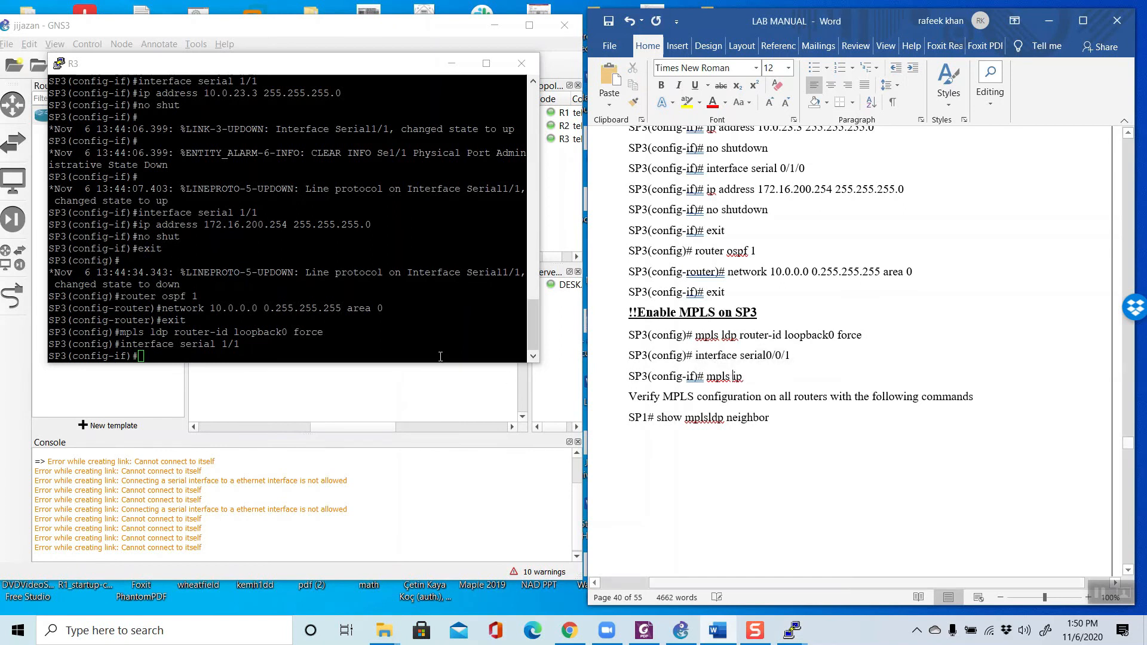
# Step: Enable MPLS on SP3's serial 1/1 interface with the mpls ip command
pyautogui.click(283, 346)
pyautogui.write('mpls ip')
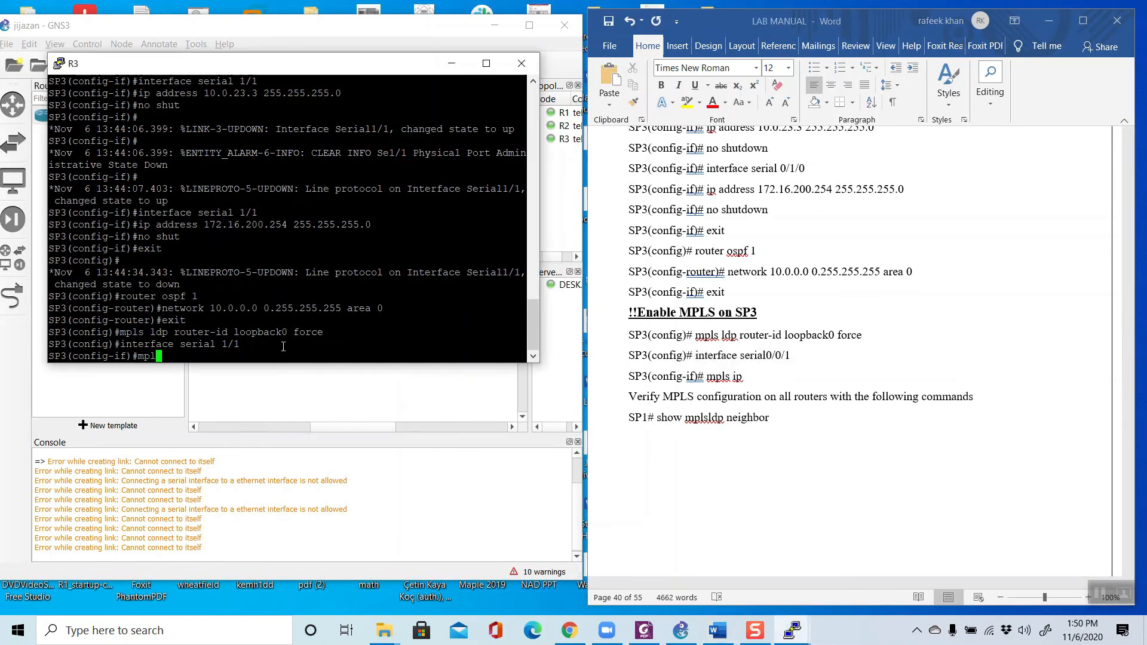
pyautogui.press('Return')
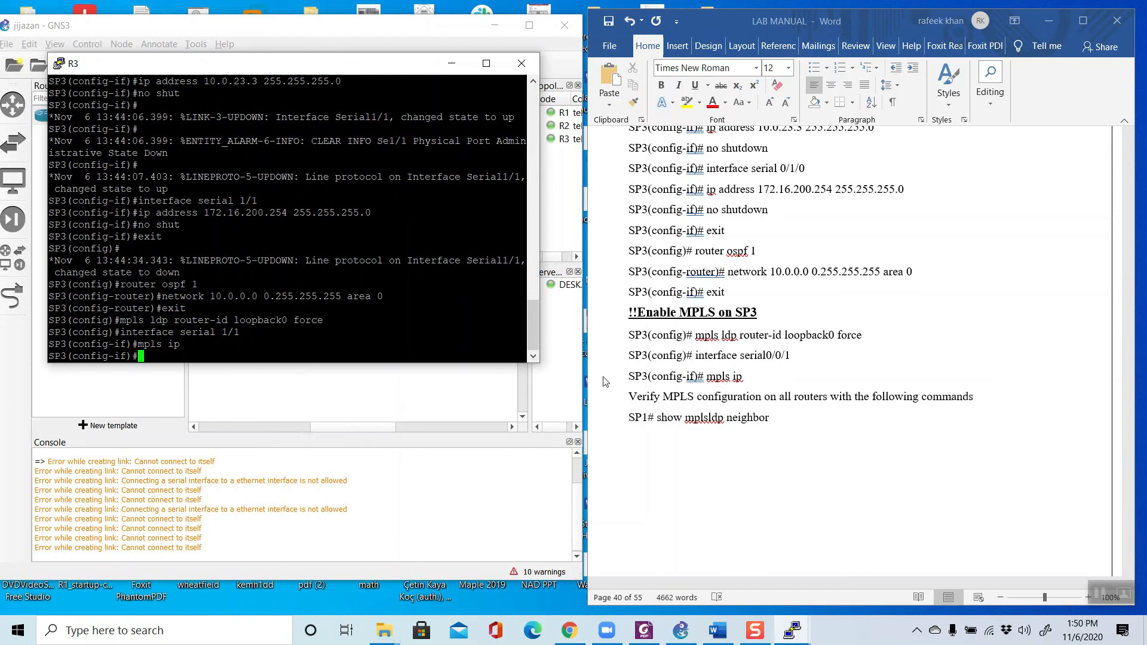
# Step: Copy the show mplsldp neighbor verification command from the lab manual and minimize the R3 console
pyautogui.scroll(-2, 687, 382)
pyautogui.click(688, 368)
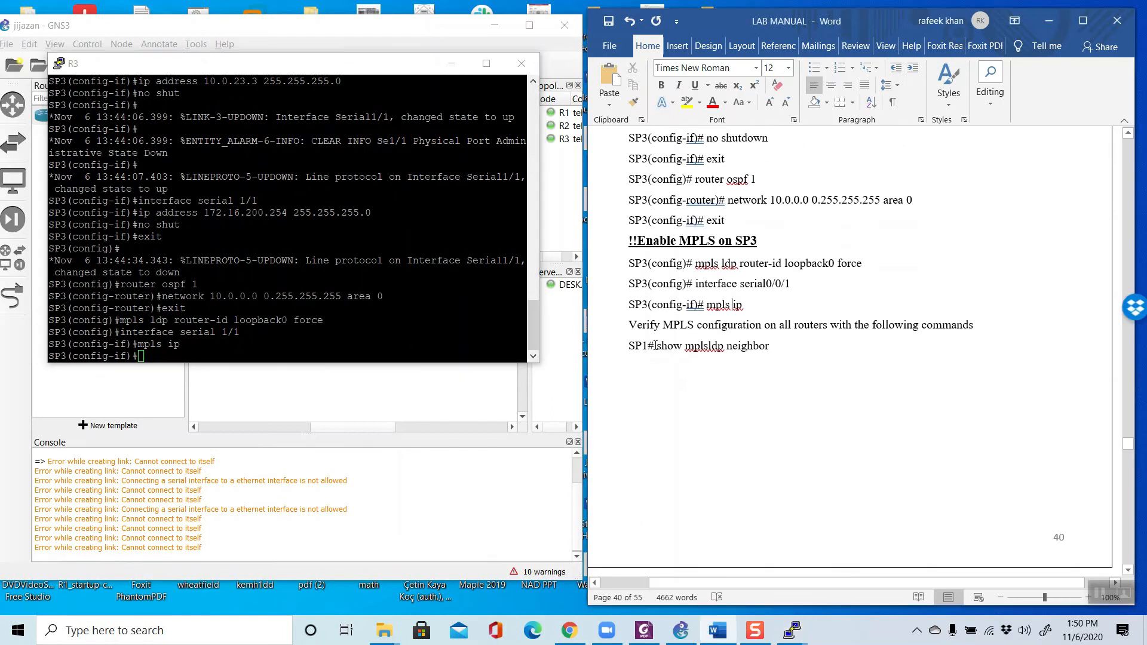
pyautogui.moveTo(657, 347); pyautogui.dragTo(768, 349)
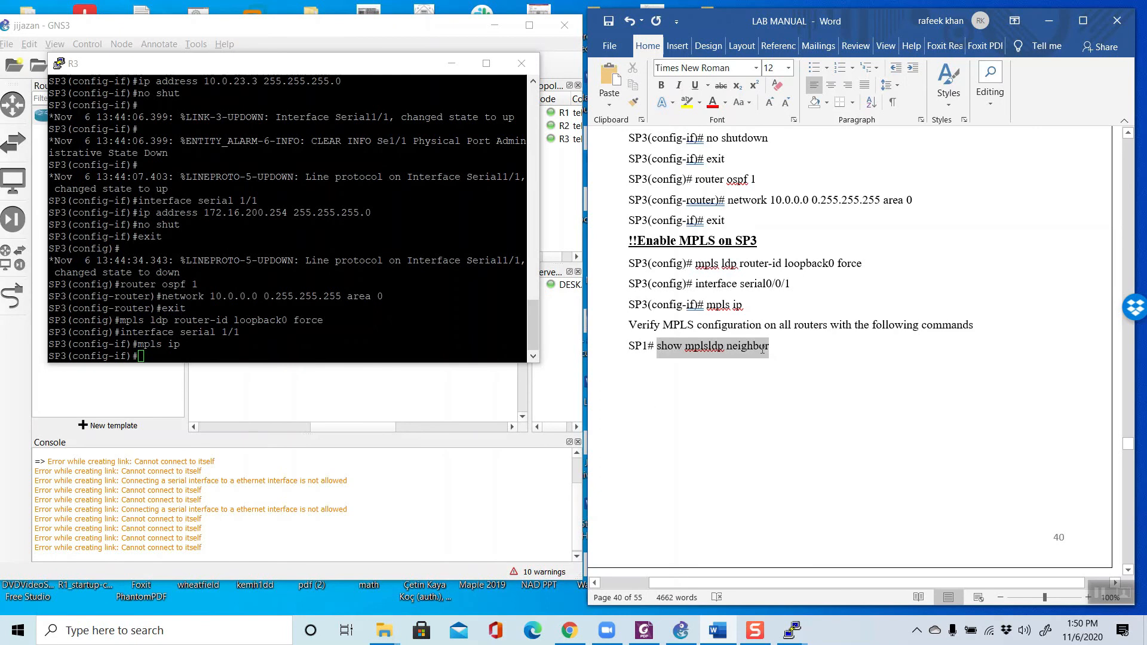
pyautogui.rightClick(750, 345)
pyautogui.click(772, 372)
pyautogui.click(452, 64)
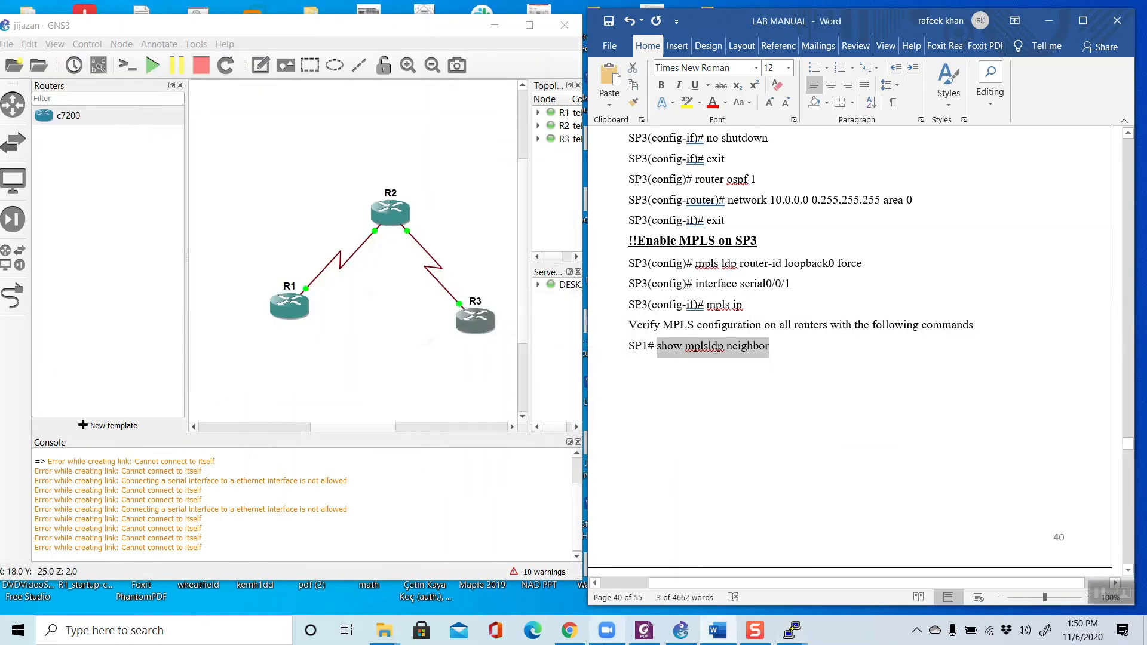
# Step: Bring up the R1 console and exit interface and global configuration modes to reach SP1's privileged prompt
pyautogui.click(792, 630)
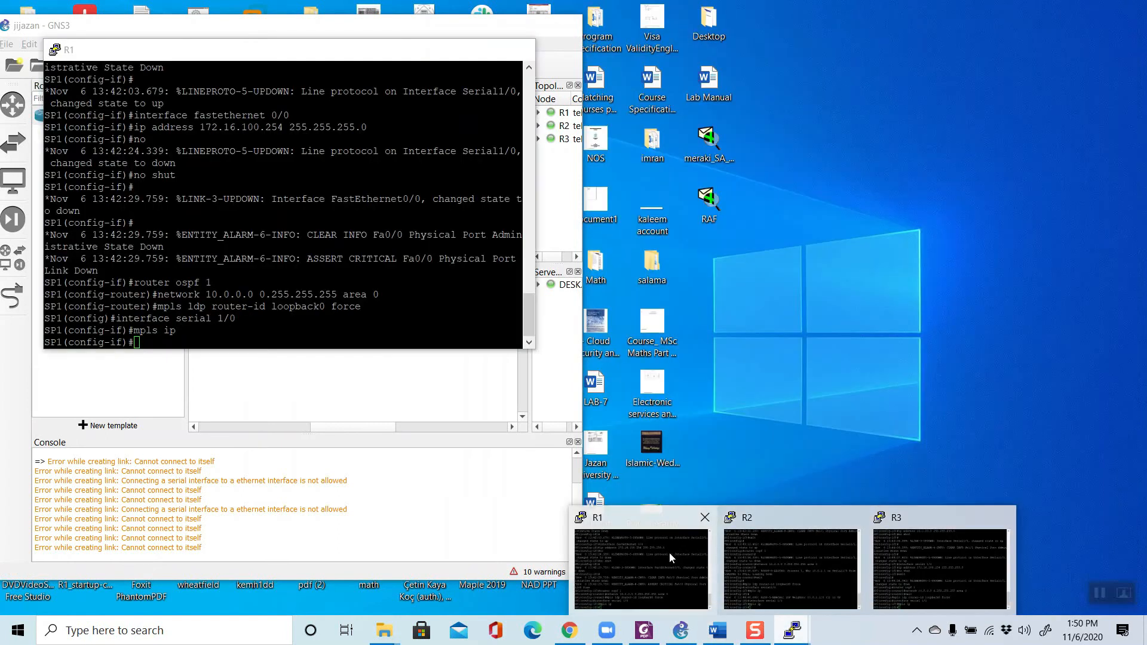
pyautogui.click(668, 556)
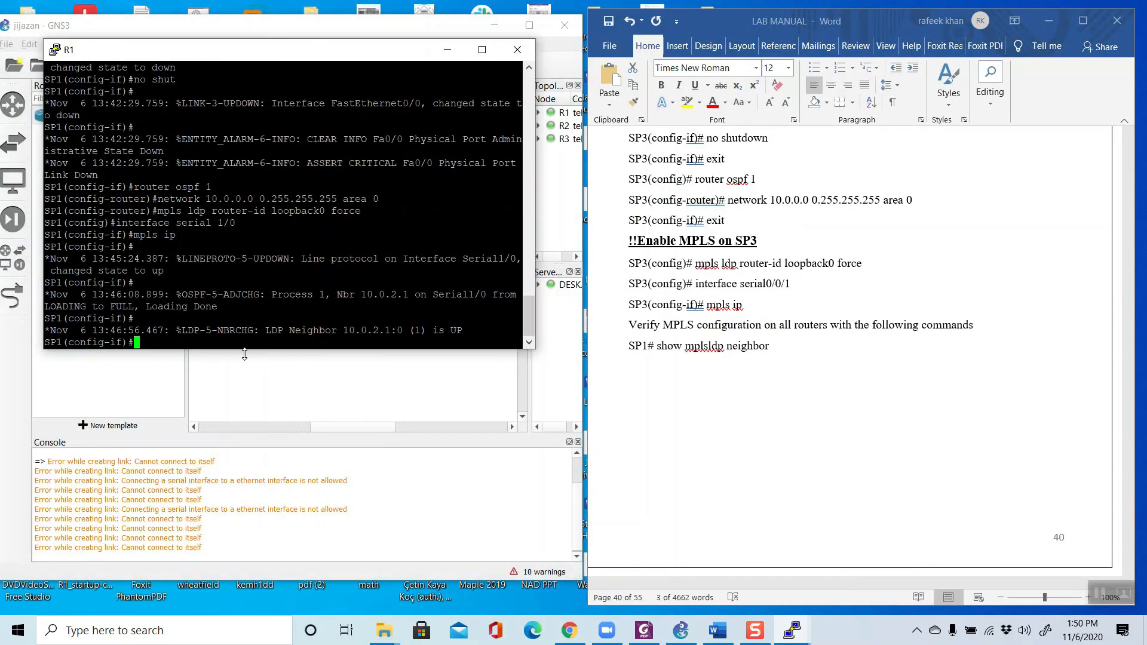
pyautogui.write('exit')
pyautogui.press('Return')
pyautogui.write('exit')
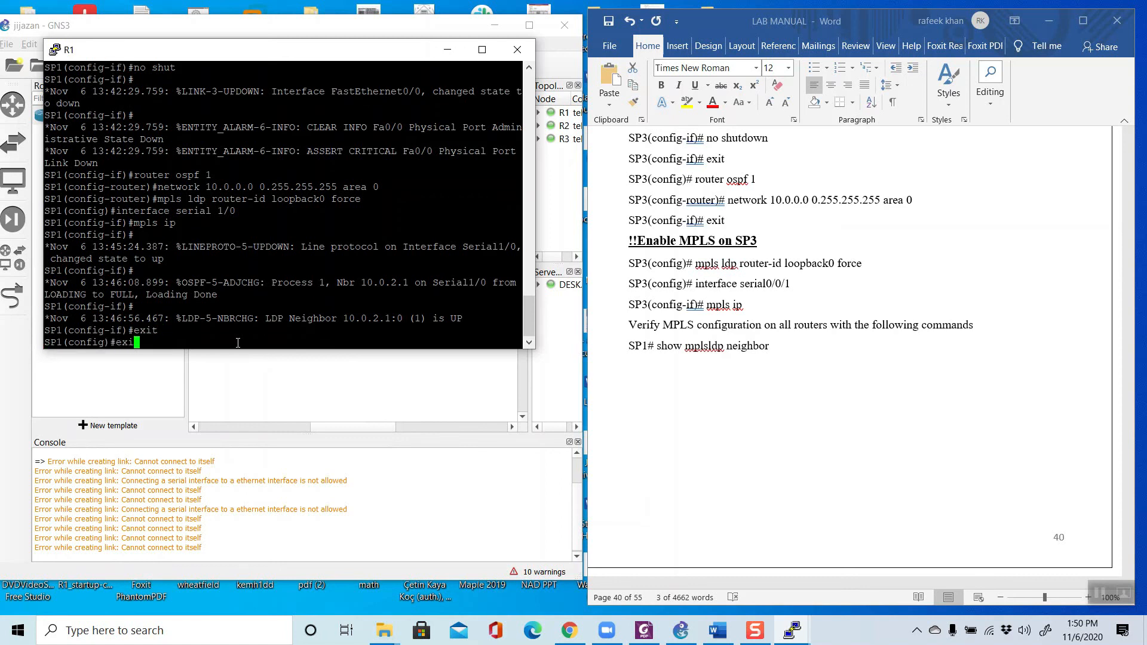
pyautogui.press('Return')
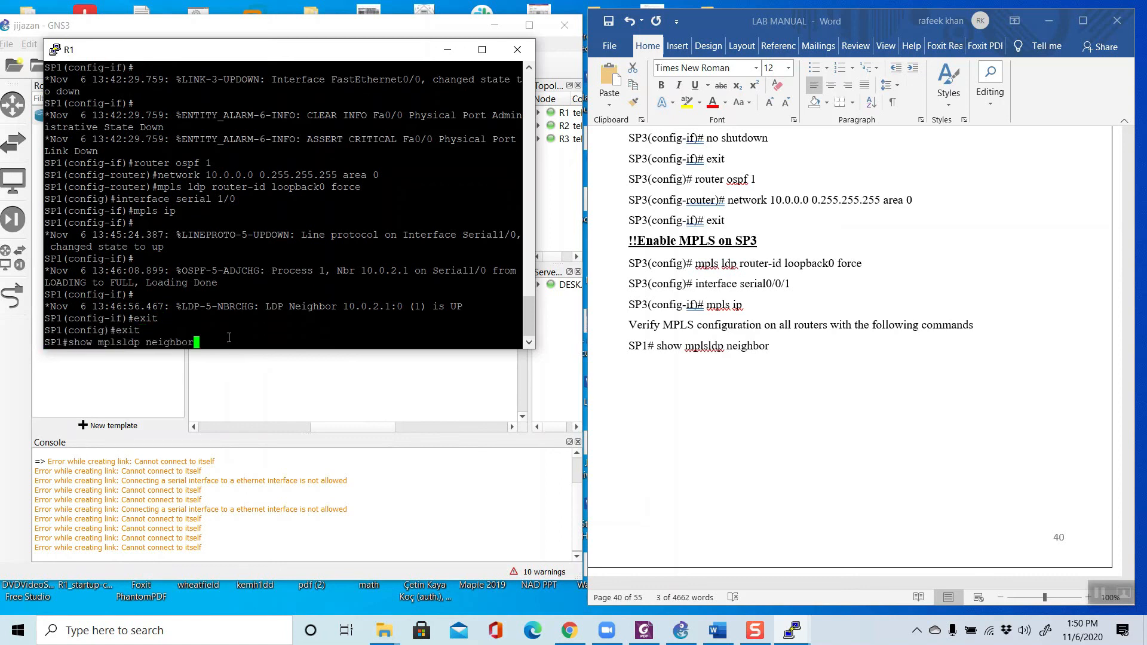
# Step: Check SP1's LDP neighbors with the copied command, correcting it to show mpls ldp neighbor, and minimize the R1 console
pyautogui.rightClick(228, 338)
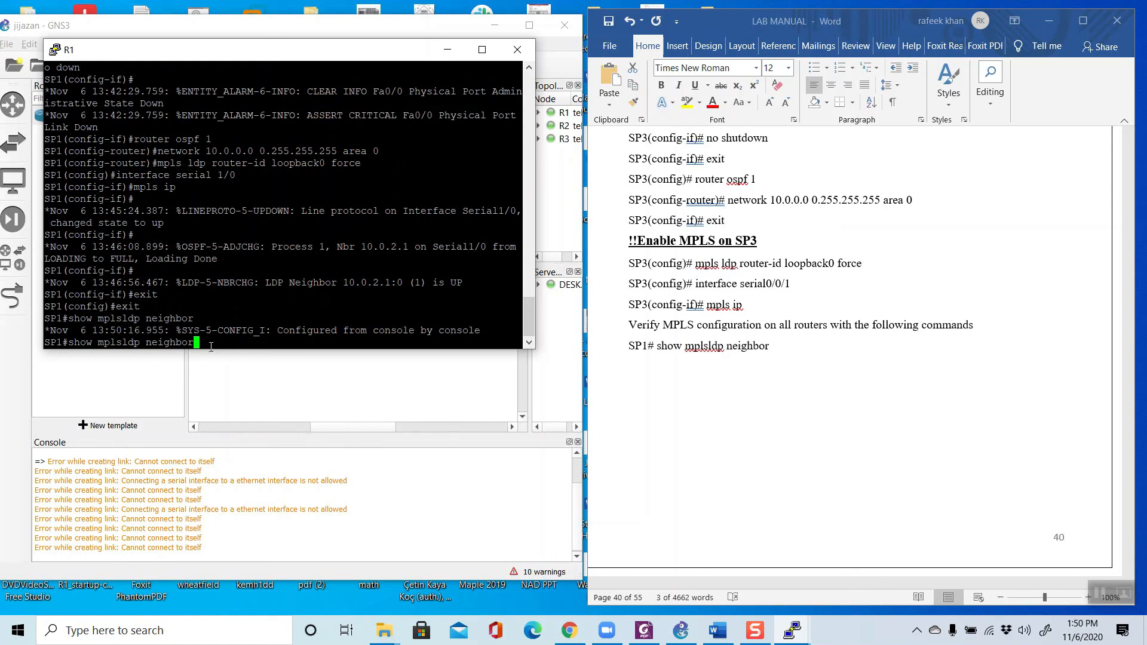
pyautogui.press('Return')
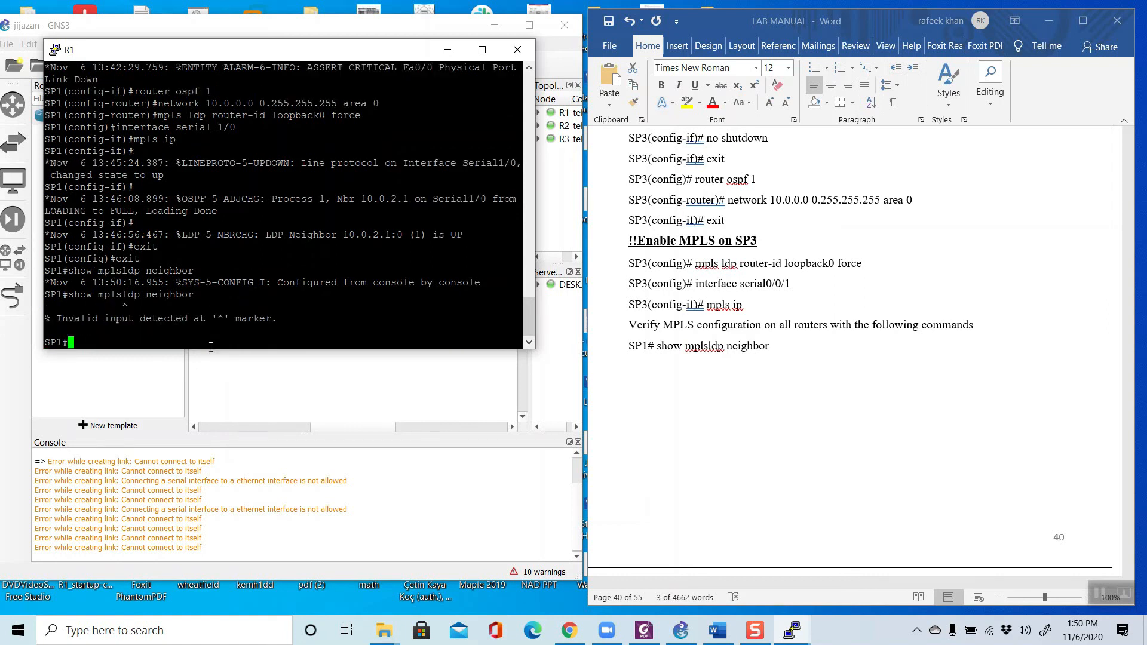
pyautogui.press('Up')
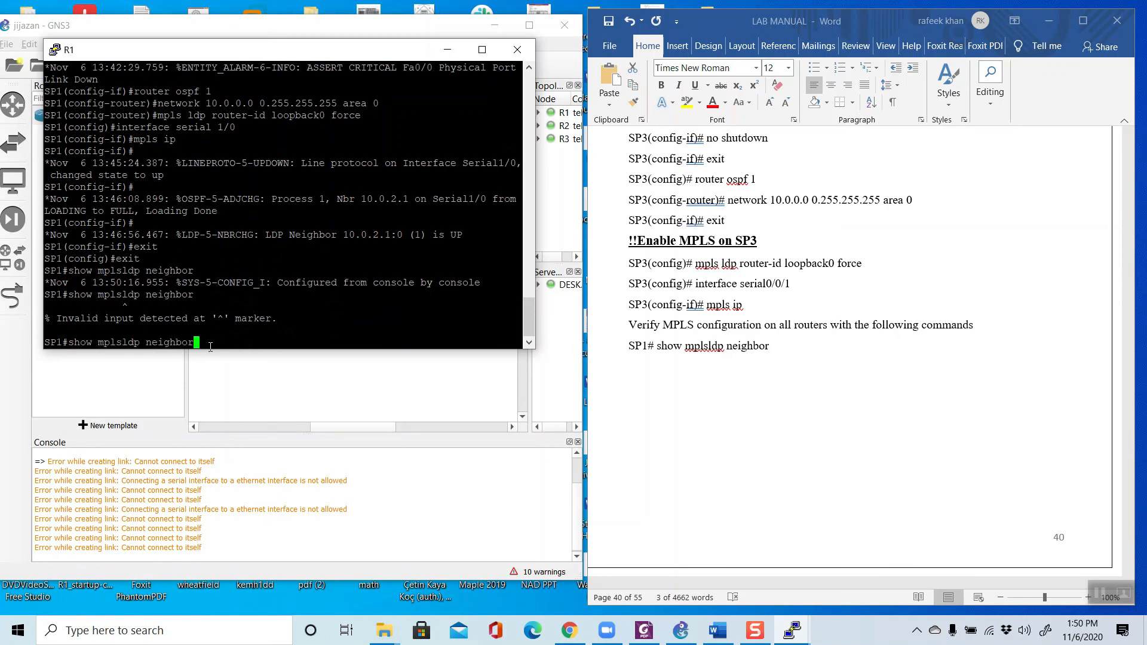
pyautogui.press('Left')
pyautogui.press('Left')
pyautogui.press('Left')
pyautogui.press('Left')
pyautogui.press('Left')
pyautogui.press('Left')
pyautogui.press('Left')
pyautogui.press('Left')
pyautogui.press('Left')
pyautogui.press('Left')
pyautogui.press('Left')
pyautogui.press('Left')
pyautogui.press('Return')
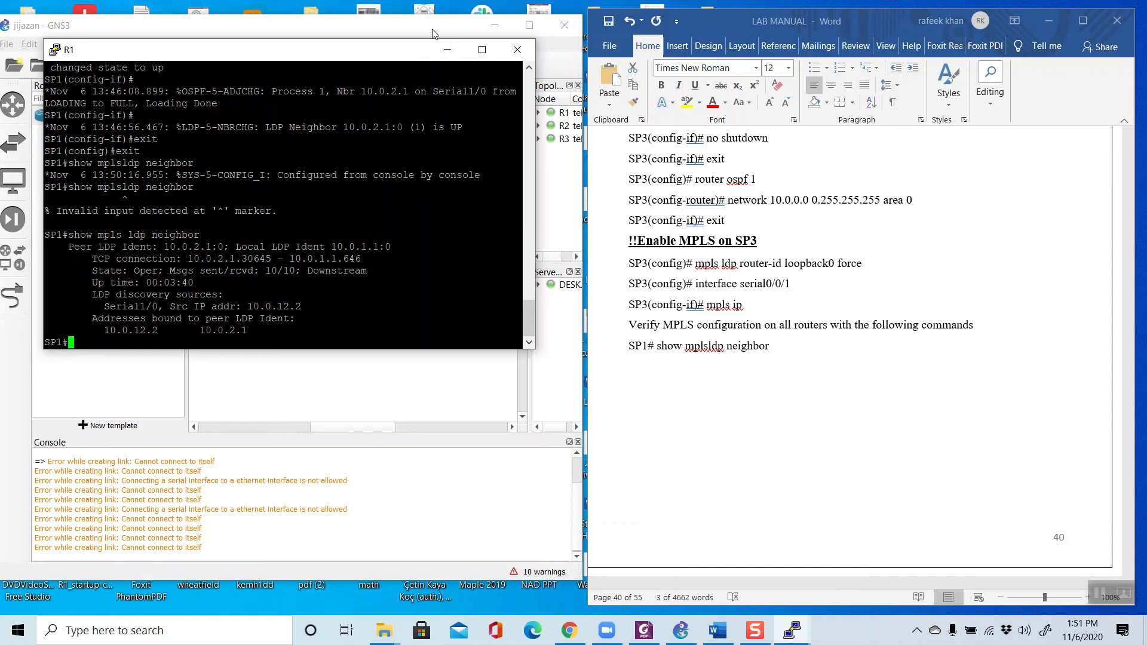
pyautogui.click(445, 51)
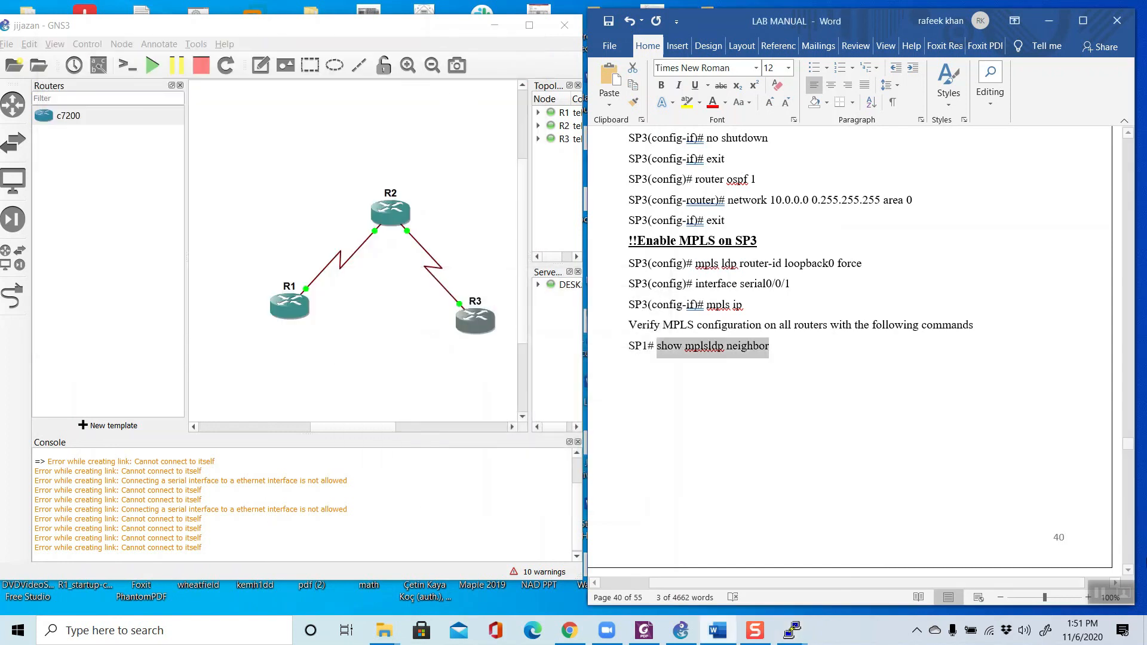